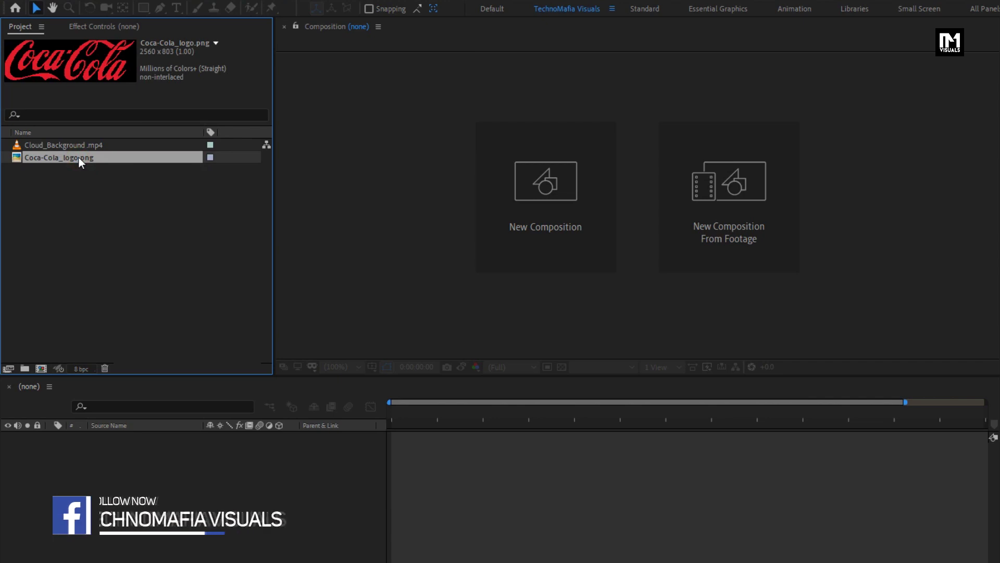
- Create a composition named Logo_Animation with a duration of 0:00:06:00
{"action": "key", "text": "ctrl+n"}
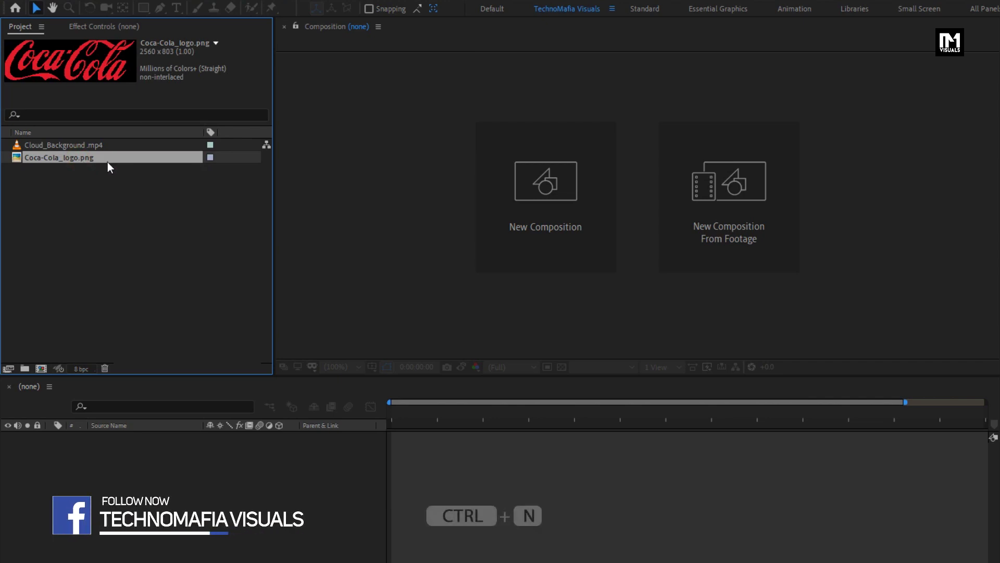
{"action": "type", "text": "L"}
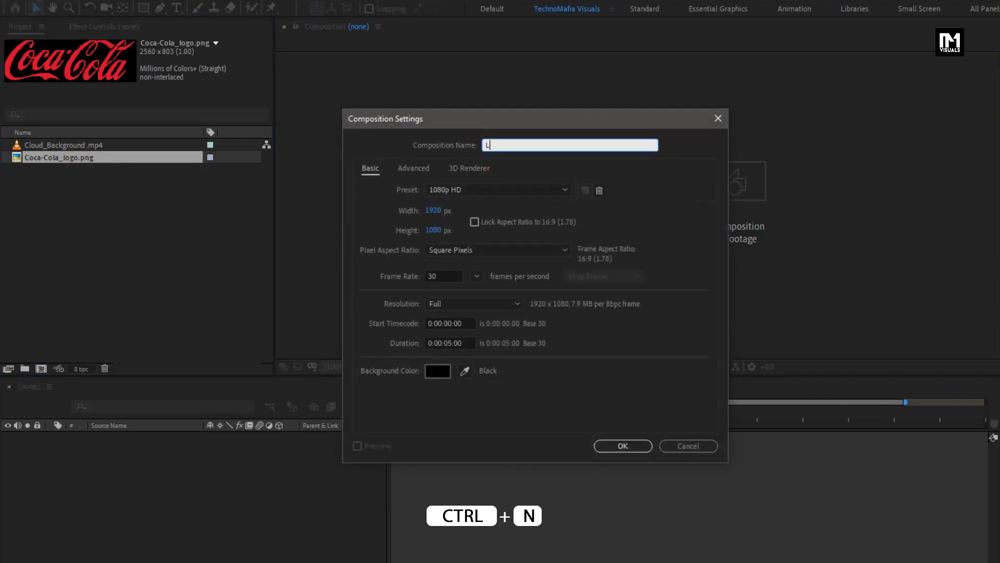
{"action": "type", "text": "ogo_"}
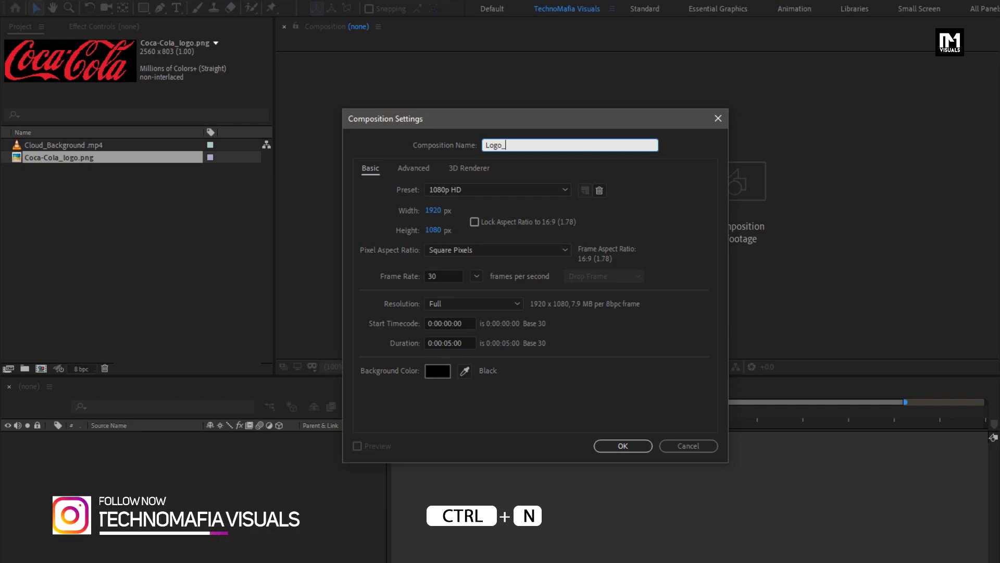
{"action": "type", "text": "Animation"}
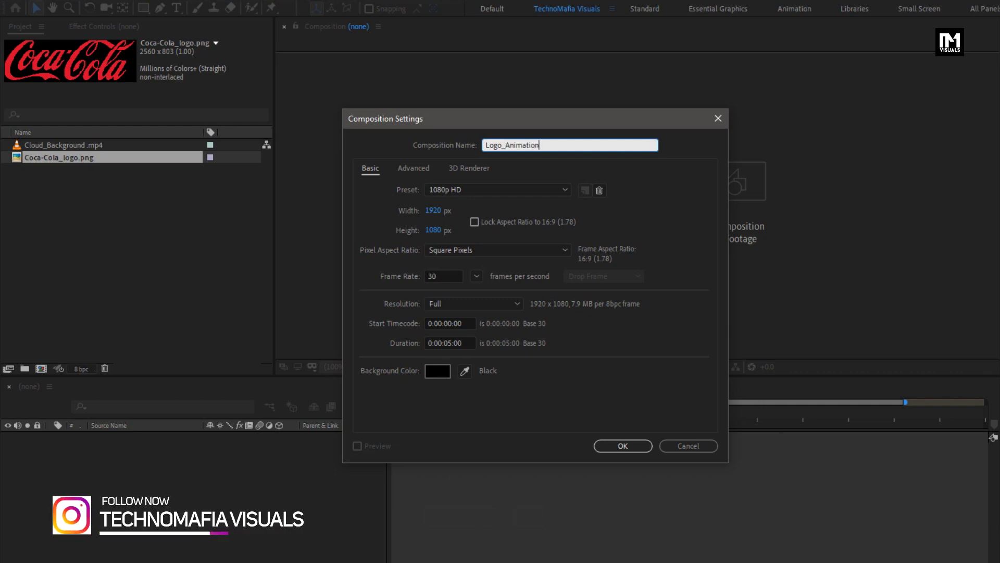
{"action": "double_click", "coordinate": [450, 343]}
{"action": "type", "text": "06"}
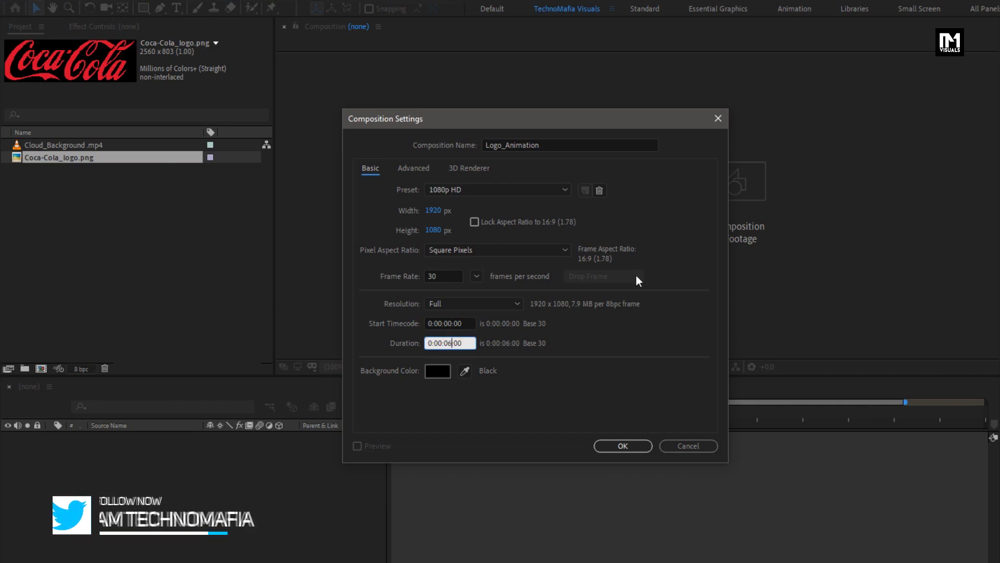
{"action": "left_click", "coordinate": [630, 446]}
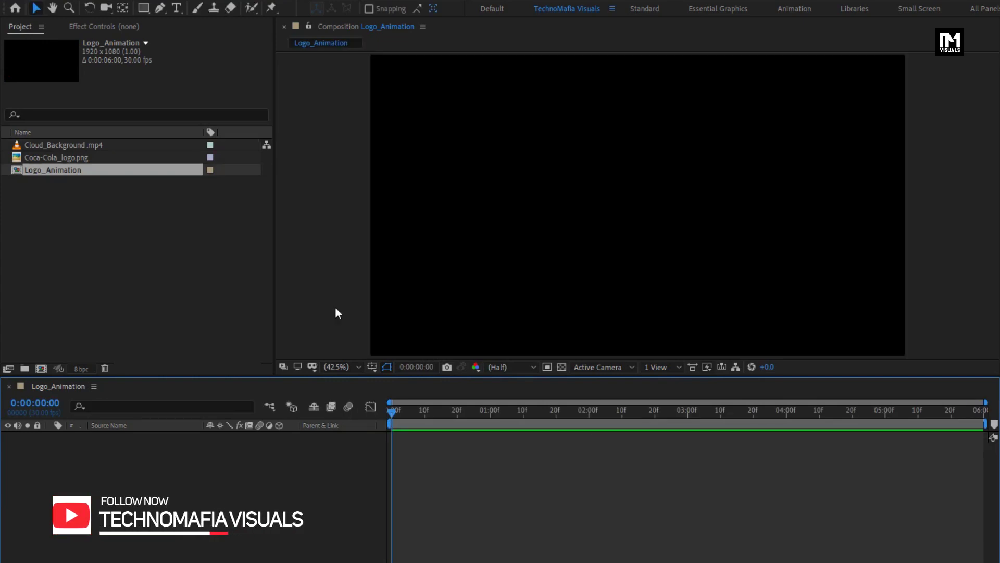
- Add Coca-Cola_logo.png to the Logo_Animation composition and scale it down to 27%
{"action": "left_click_drag", "start_coordinate": [98, 158], "coordinate": [150, 485]}
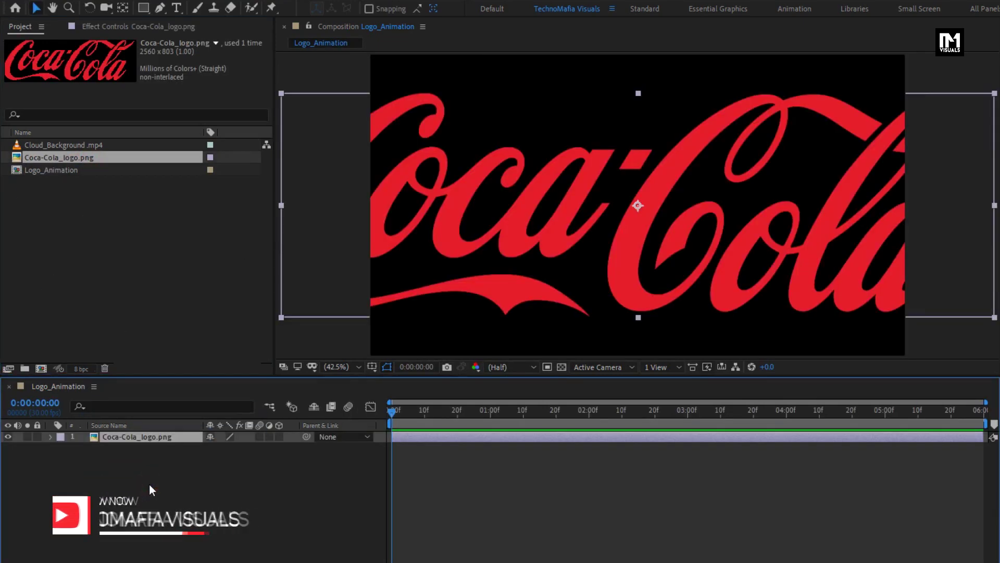
{"action": "key", "text": "s"}
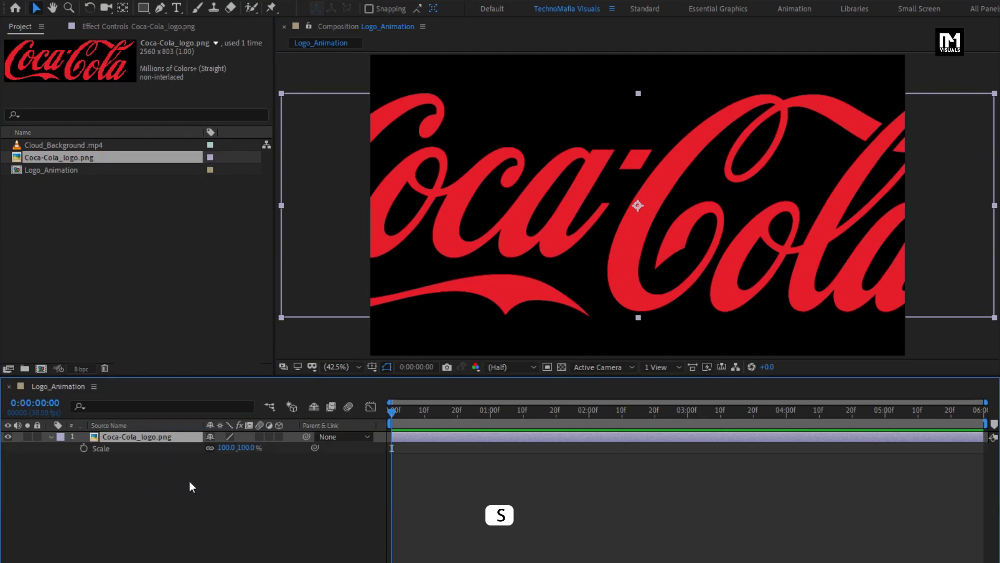
{"action": "left_click_drag", "start_coordinate": [233, 449], "coordinate": [196, 450]}
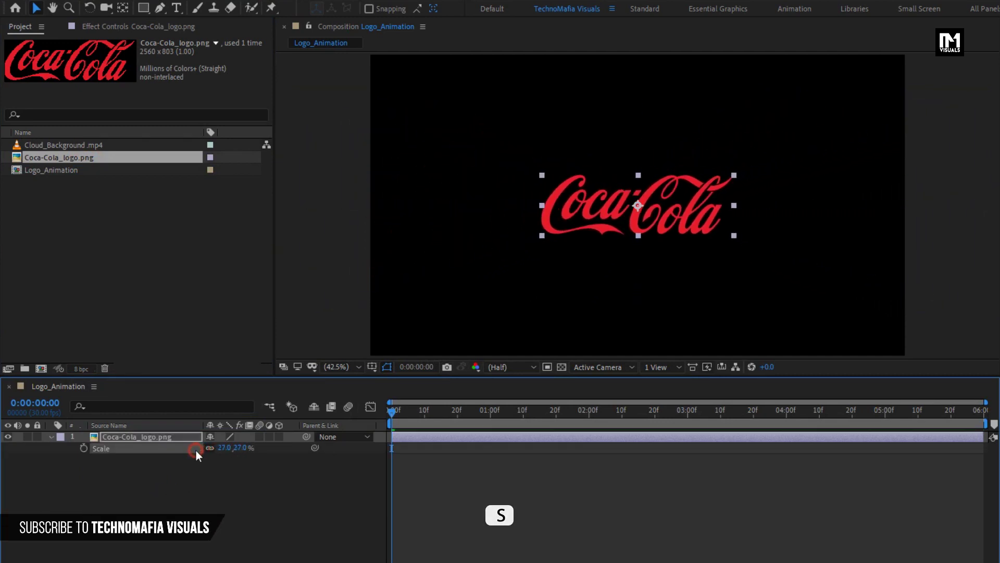
{"action": "left_click", "coordinate": [53, 437]}
- Pre-compose the Coca-Cola logo layer as Logo, moving all attributes into the new composition
{"action": "right_click", "coordinate": [123, 437]}
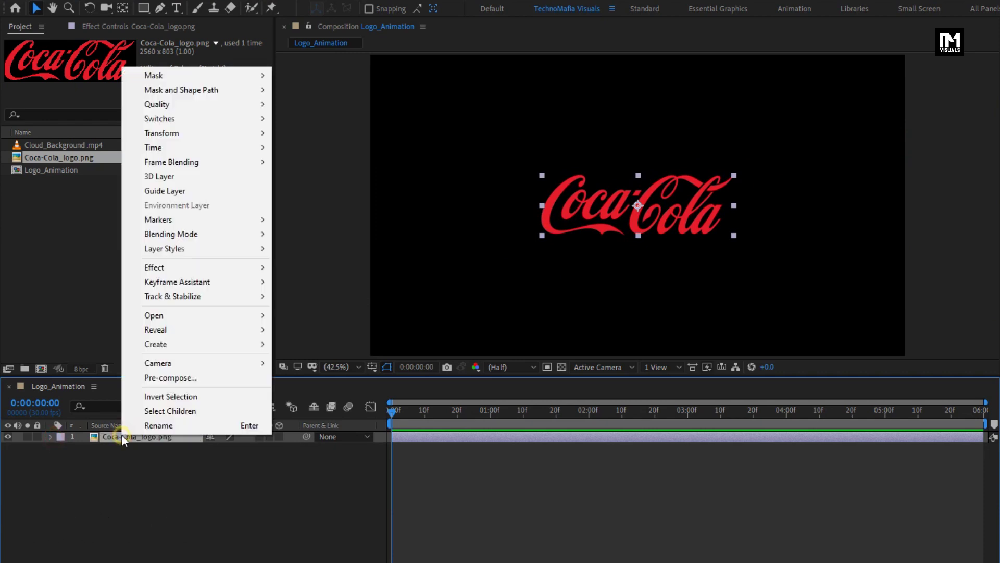
{"action": "left_click", "coordinate": [146, 381]}
{"action": "type", "text": "Logo"}
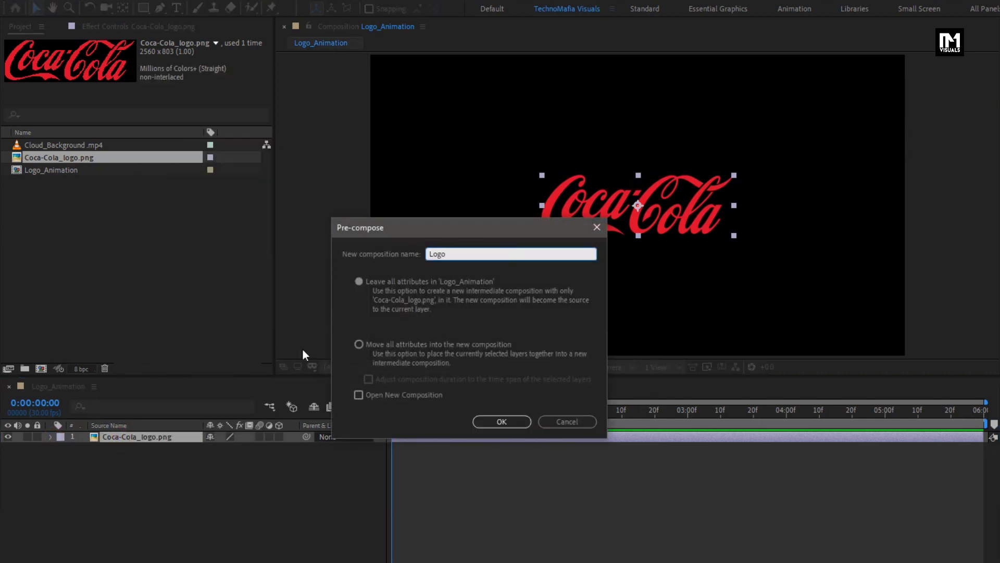
{"action": "left_click", "coordinate": [361, 345]}
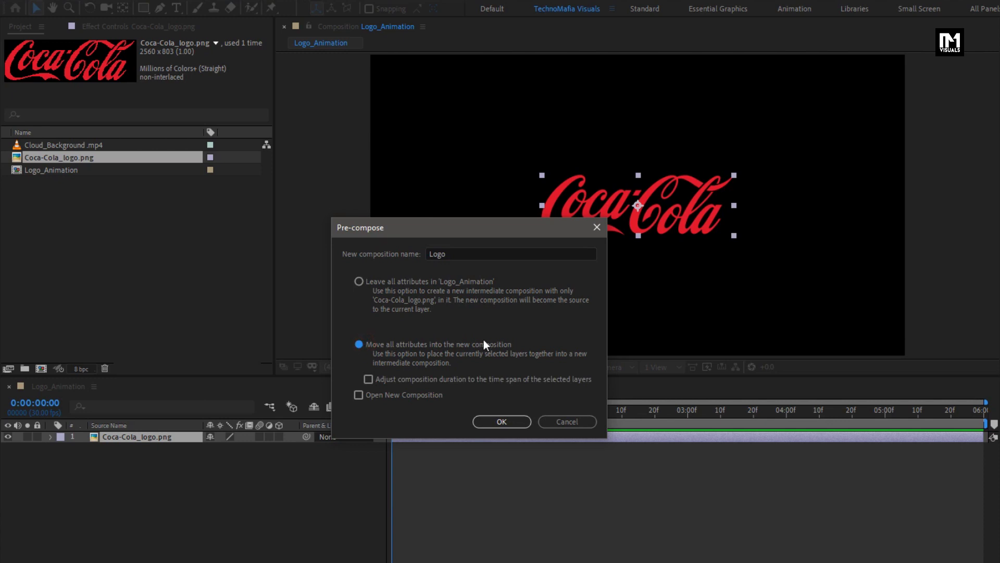
{"action": "left_click", "coordinate": [505, 418]}
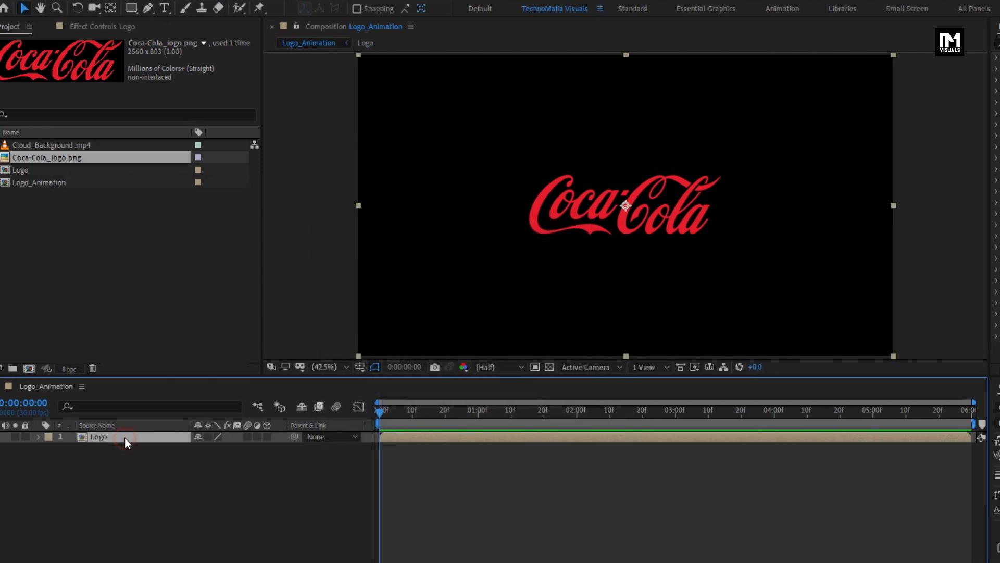
- Find the Vegas effect and apply it to the Logo layer
{"action": "left_click", "coordinate": [865, 43]}
{"action": "type", "text": "veg"}
{"action": "left_click_drag", "start_coordinate": [865, 69], "coordinate": [493, 209]}
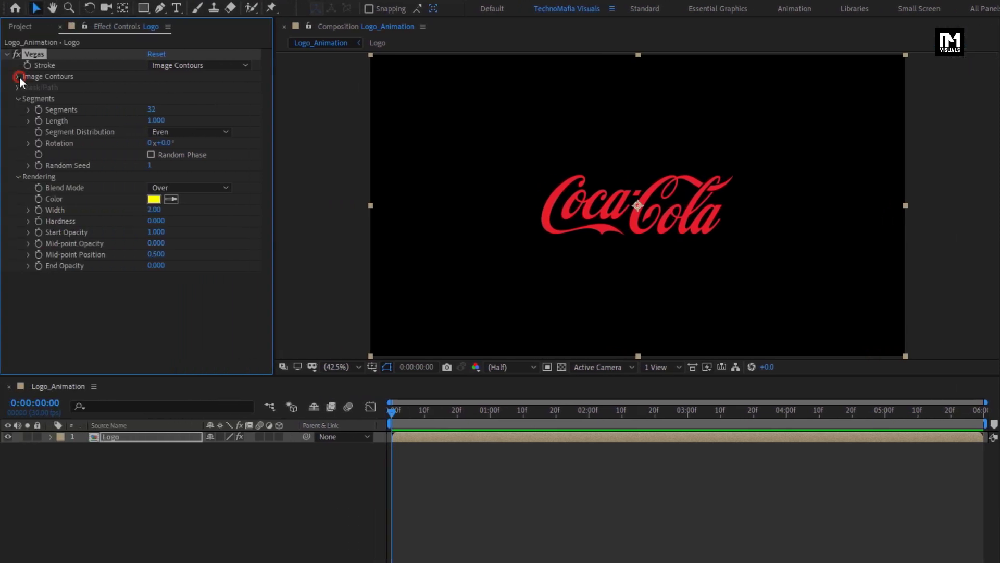
- Set the Vegas image contours channel to Alpha and the number of segments to 1
{"action": "left_click", "coordinate": [19, 76]}
{"action": "left_click", "coordinate": [208, 122]}
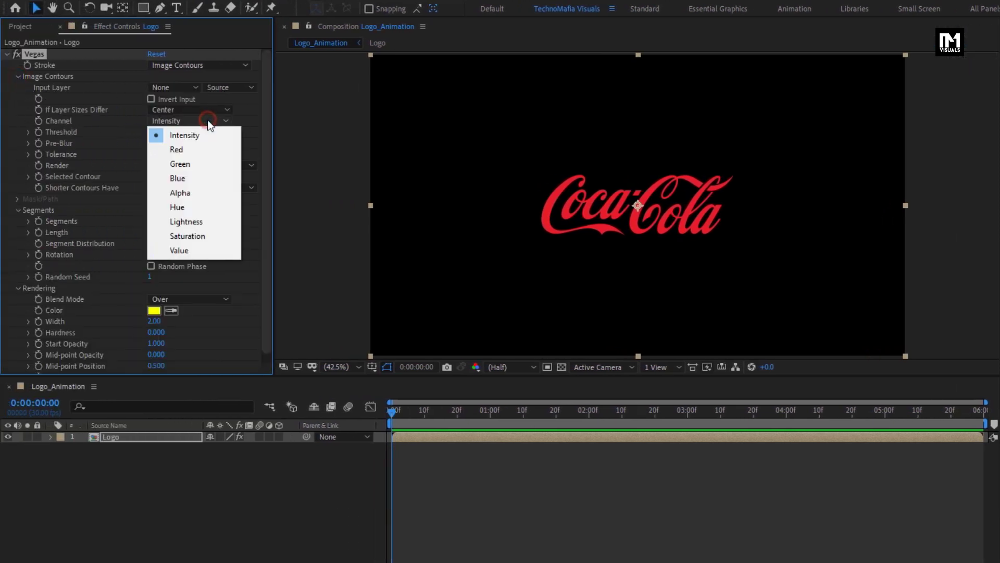
{"action": "left_click", "coordinate": [210, 193]}
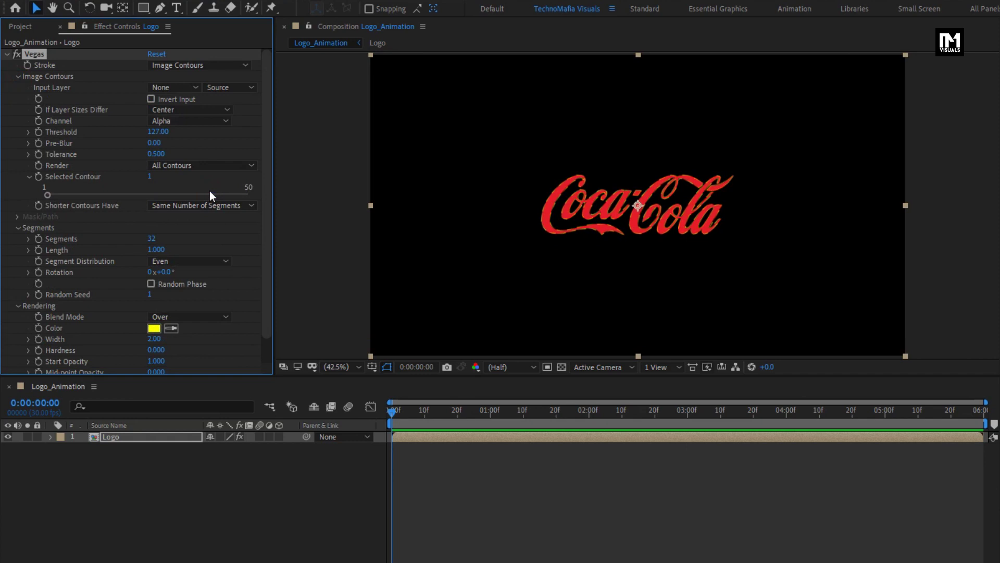
{"action": "left_click", "coordinate": [150, 238]}
{"action": "type", "text": "1"}
{"action": "key", "text": "Return"}
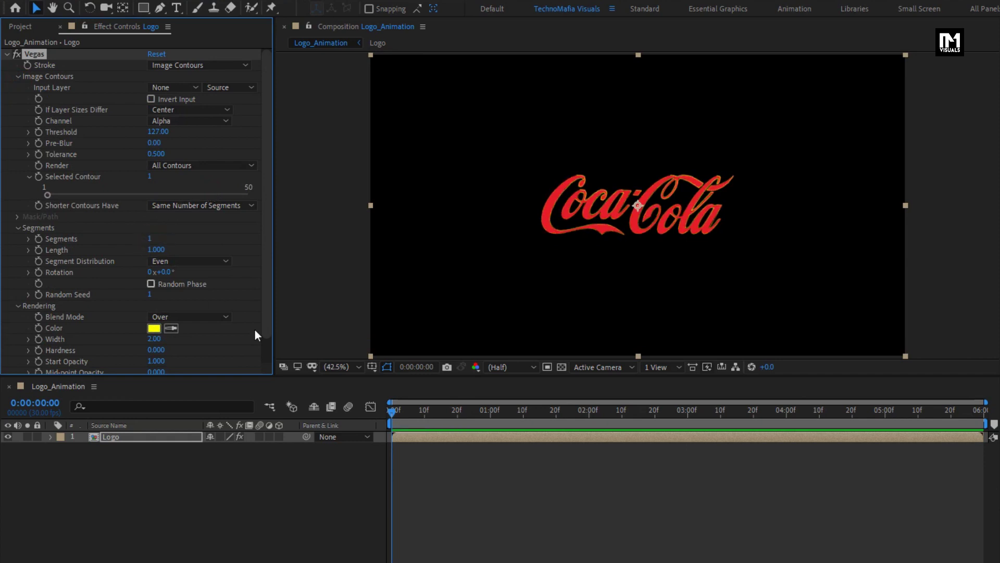
- Keyframe the Vegas segment Length at 0:00:02:00, and set it to 0 at 0:00:00:00
{"action": "left_click_drag", "start_coordinate": [464, 414], "coordinate": [588, 415]}
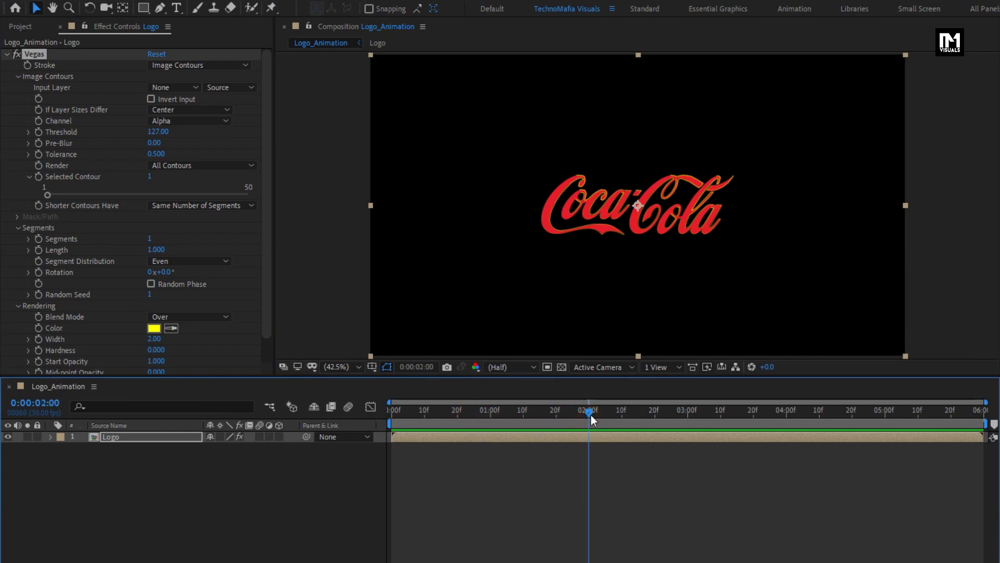
{"action": "left_click", "coordinate": [38, 249]}
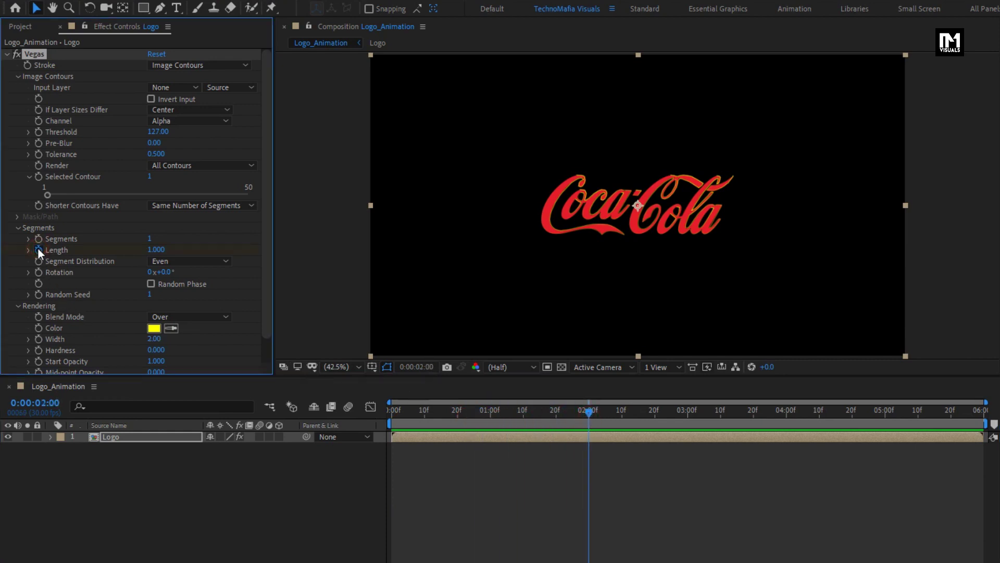
{"action": "left_click_drag", "start_coordinate": [452, 414], "coordinate": [387, 414]}
{"action": "left_click", "coordinate": [155, 249]}
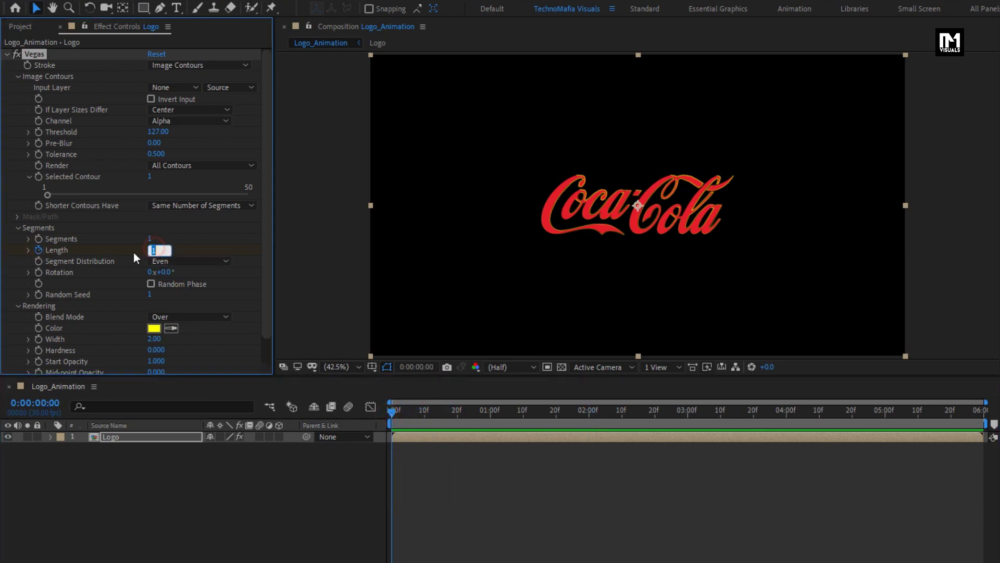
{"action": "type", "text": "0"}
{"action": "key", "text": "Return"}
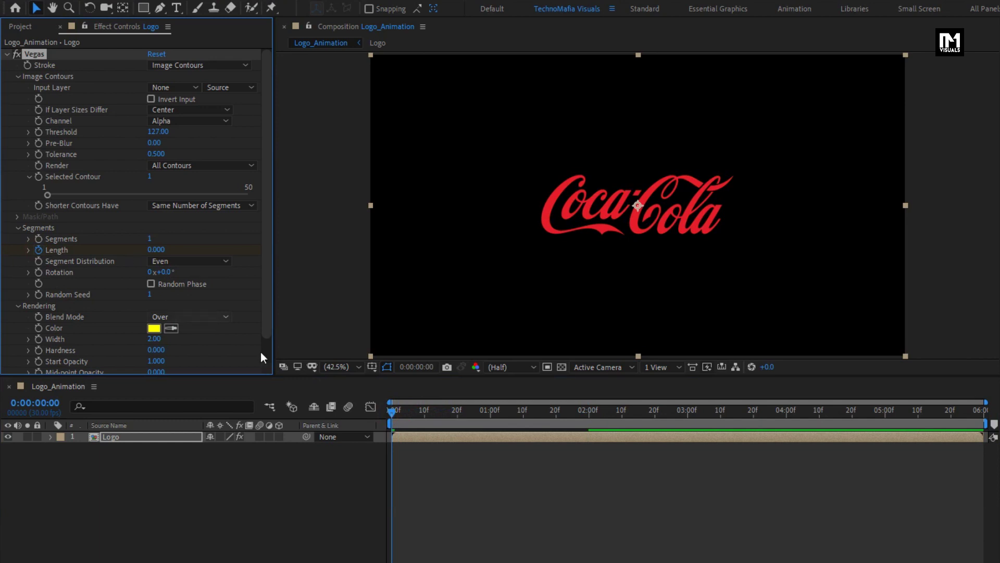
- Add a Vegas Length keyframe of 0.5 on the last frame, 0:00:05:29
{"action": "left_click", "coordinate": [394, 412]}
{"action": "left_click_drag", "start_coordinate": [394, 412], "coordinate": [988, 425]}
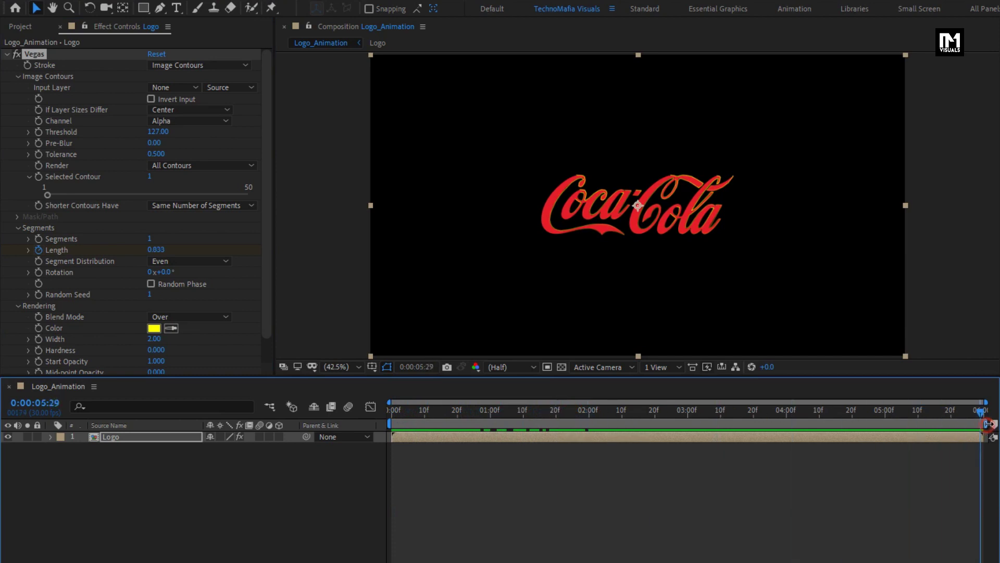
{"action": "left_click", "coordinate": [155, 250]}
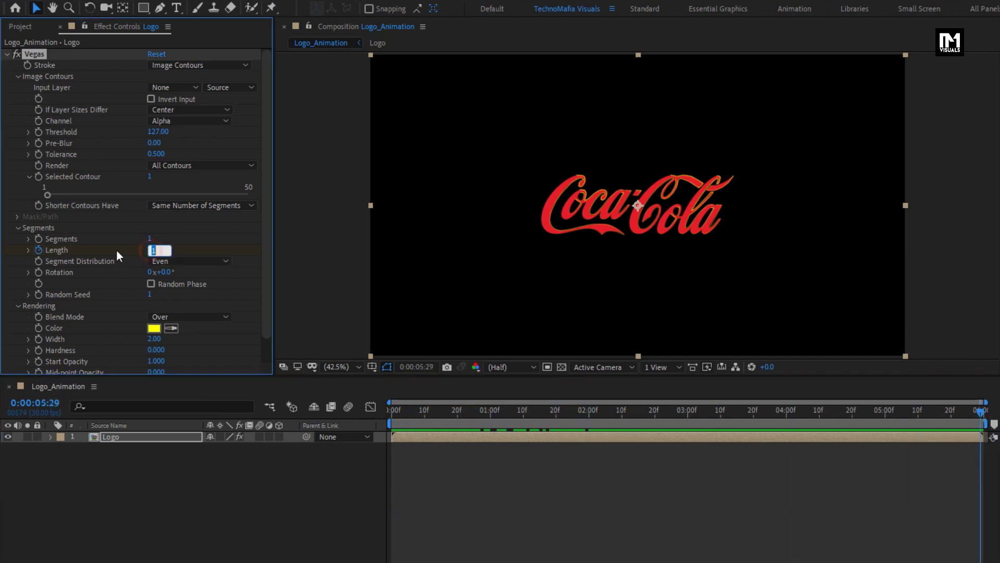
{"action": "type", "text": ".5"}
{"action": "key", "text": "Return"}
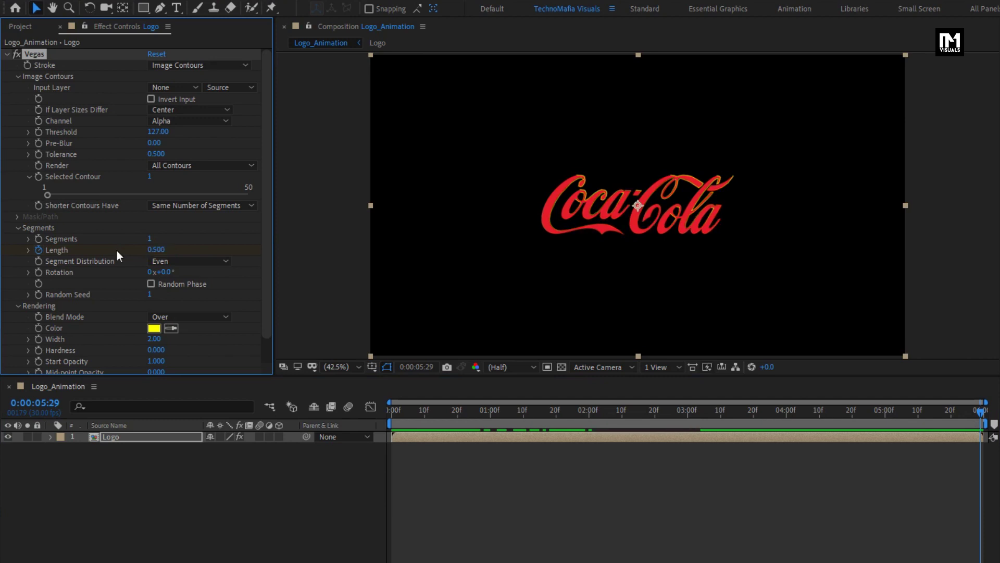
- Change the Vegas rendering blend mode to Transparent so that only the stroke is drawn
{"action": "scroll", "coordinate": [117, 250], "scroll_direction": "down", "scroll_amount": 2}
{"action": "left_click", "coordinate": [163, 290]}
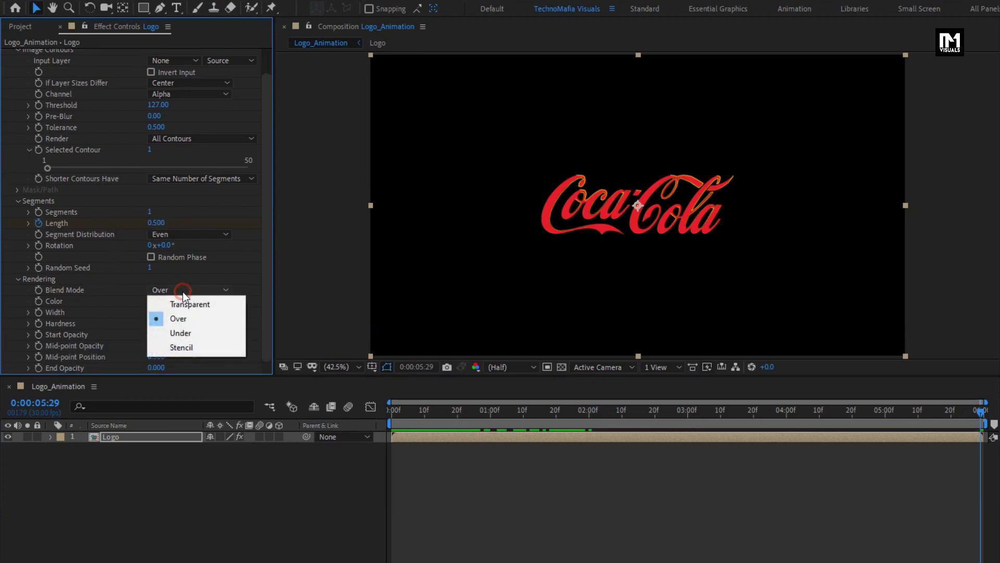
{"action": "left_click", "coordinate": [197, 306]}
- Keyframe the Vegas Rotation at 0:00:04:00, and set it to -250° at 0:00:00:00
{"action": "mouse_move", "coordinate": [392, 411]}
{"action": "left_mouse_down"}
{"action": "mouse_move", "coordinate": [849, 414]}
{"action": "mouse_move", "coordinate": [406, 417]}
{"action": "left_mouse_up"}
{"action": "left_click_drag", "start_coordinate": [668, 423], "coordinate": [787, 420]}
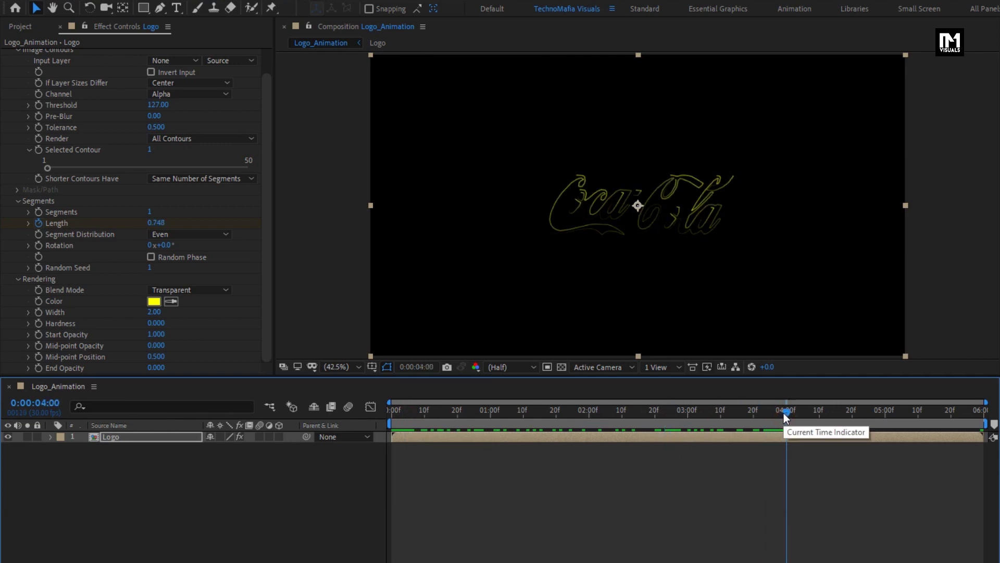
{"action": "left_click", "coordinate": [39, 246]}
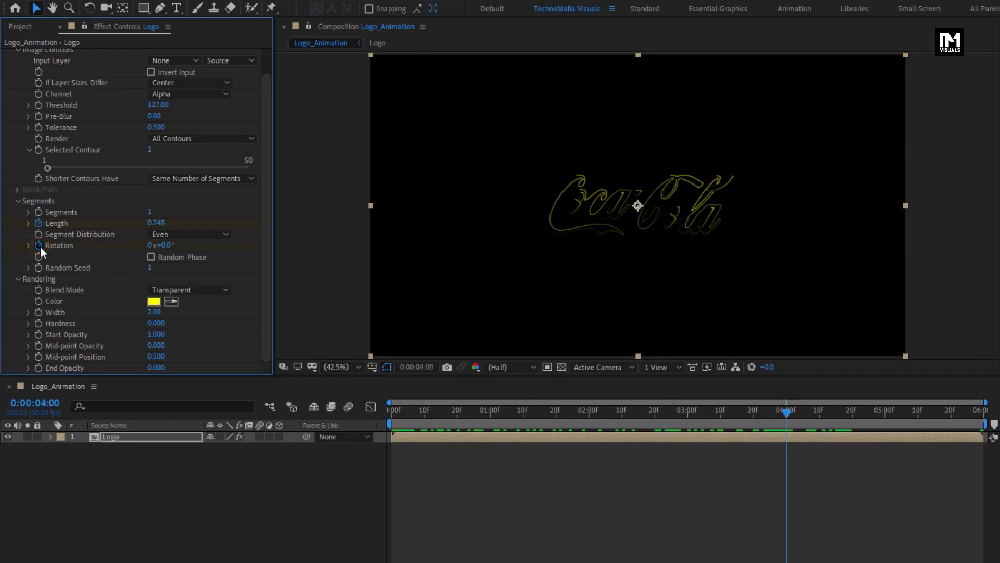
{"action": "left_click_drag", "start_coordinate": [407, 413], "coordinate": [382, 414]}
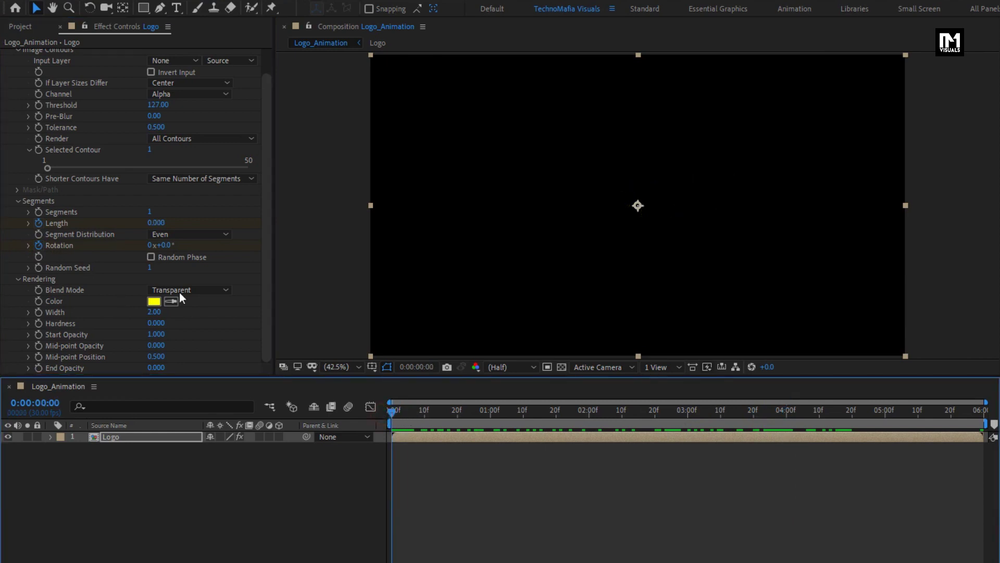
{"action": "left_click", "coordinate": [166, 245]}
{"action": "type", "text": "-250"}
{"action": "key", "text": "Return"}
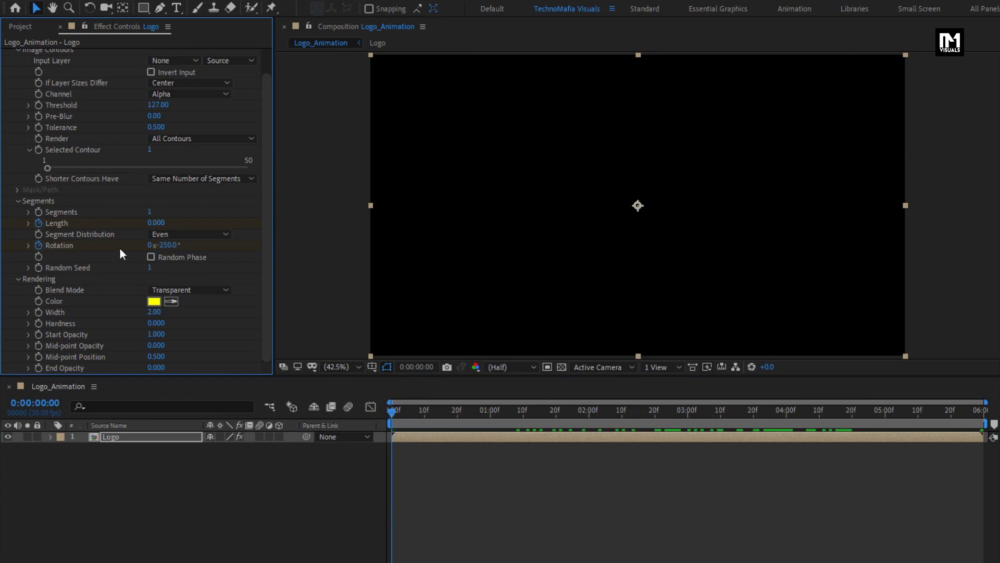
- Add a Vegas Rotation keyframe of 250° on the last frame, 0:00:05:29
{"action": "mouse_move", "coordinate": [396, 411]}
{"action": "left_mouse_down"}
{"action": "mouse_move", "coordinate": [555, 412]}
{"action": "mouse_move", "coordinate": [374, 411]}
{"action": "mouse_move", "coordinate": [989, 416]}
{"action": "left_mouse_up"}
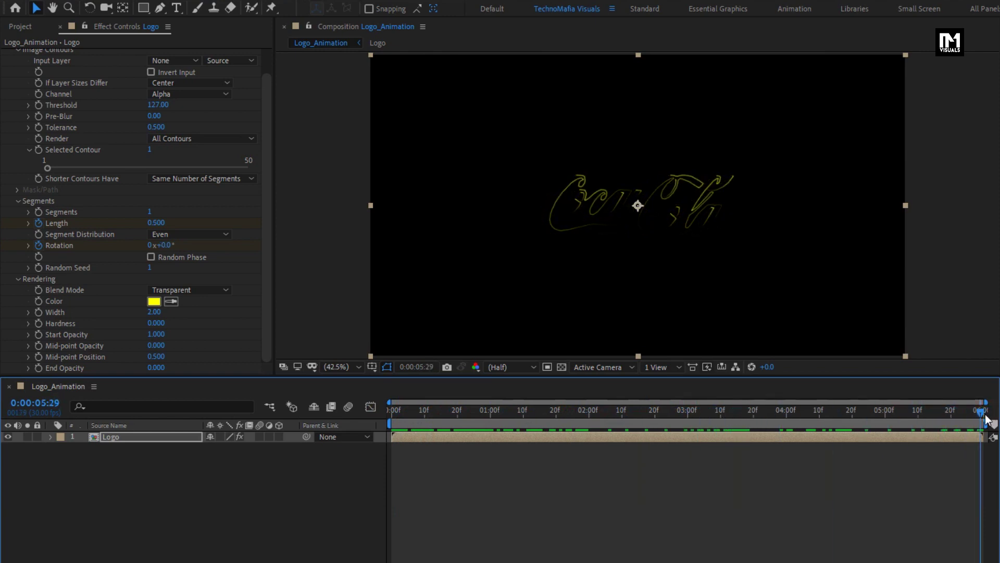
{"action": "left_click", "coordinate": [165, 245]}
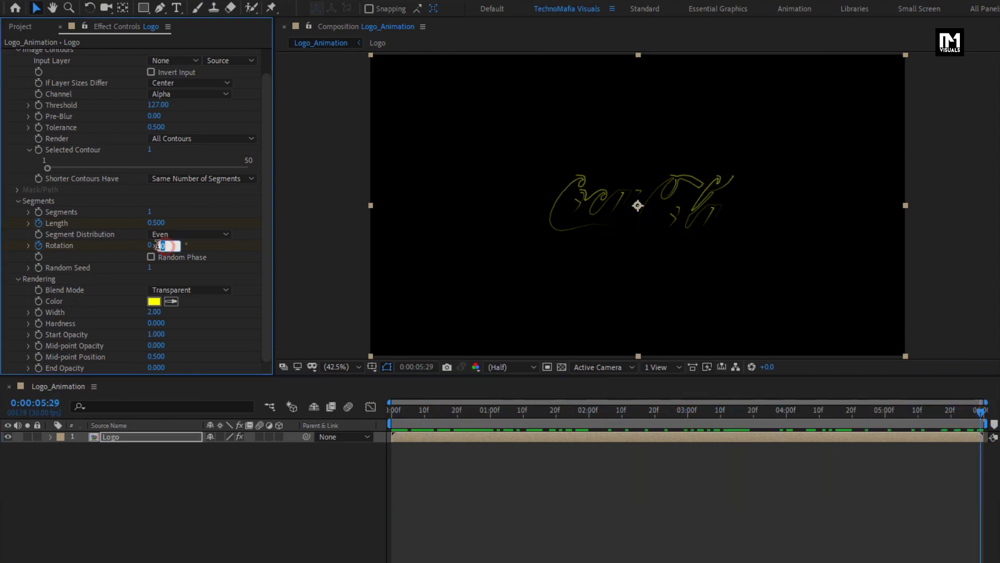
{"action": "type", "text": "250"}
{"action": "left_click", "coordinate": [94, 251]}
- Reveal the Logo layer's keyframes and apply Easy Ease to all Length and Rotation keyframes
{"action": "key", "text": "u"}
{"action": "left_click", "coordinate": [130, 434]}
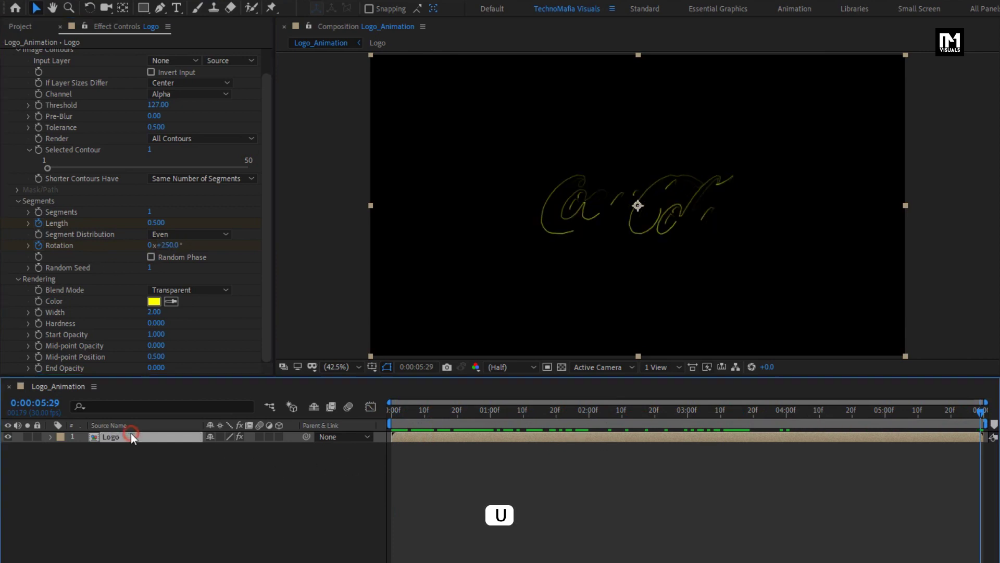
{"action": "key", "text": "u"}
{"action": "left_click_drag", "start_coordinate": [393, 417], "coordinate": [982, 422]}
{"action": "left_click_drag", "start_coordinate": [987, 500], "coordinate": [386, 446]}
{"action": "right_click", "coordinate": [391, 448]}
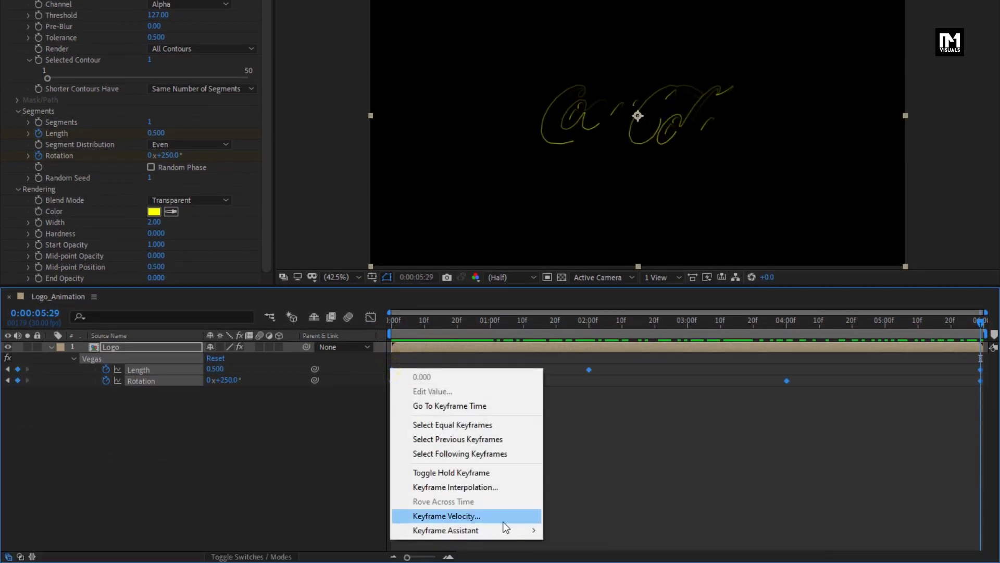
{"action": "mouse_move", "coordinate": [545, 530]}
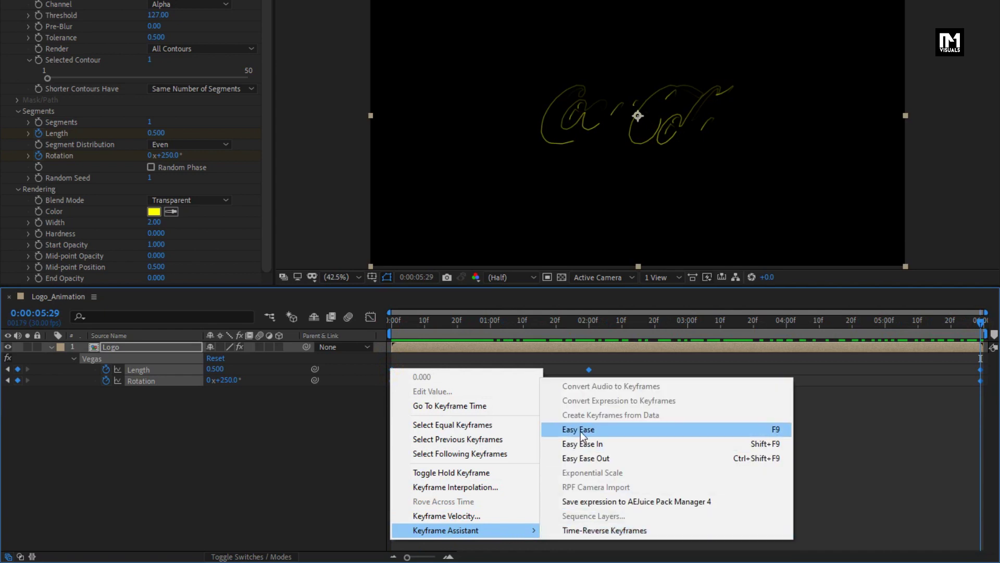
{"action": "left_click", "coordinate": [581, 431]}
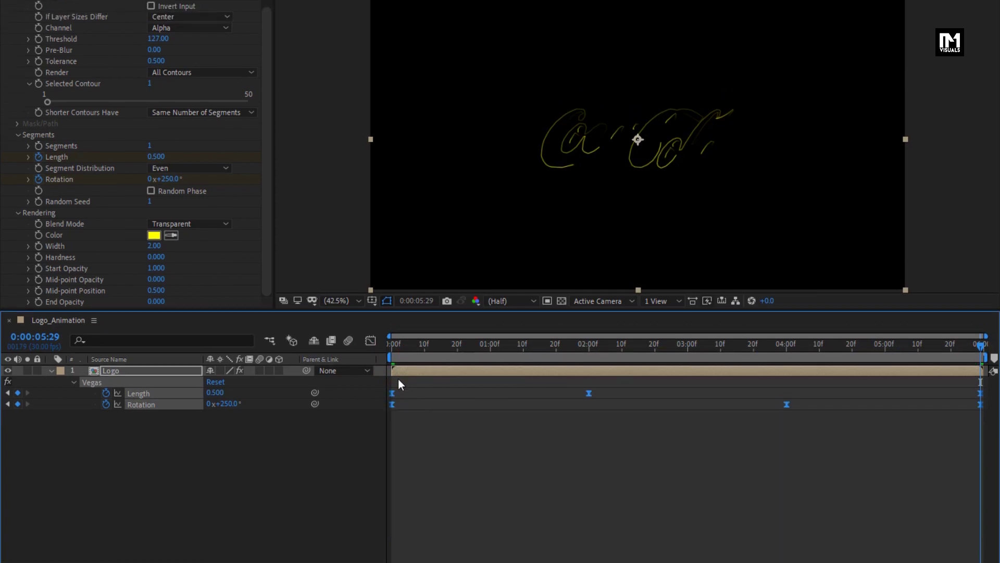
- Scrub through the stroke animation from start to end and enable Random Phase for the Vegas segments
{"action": "left_click", "coordinate": [392, 327]}
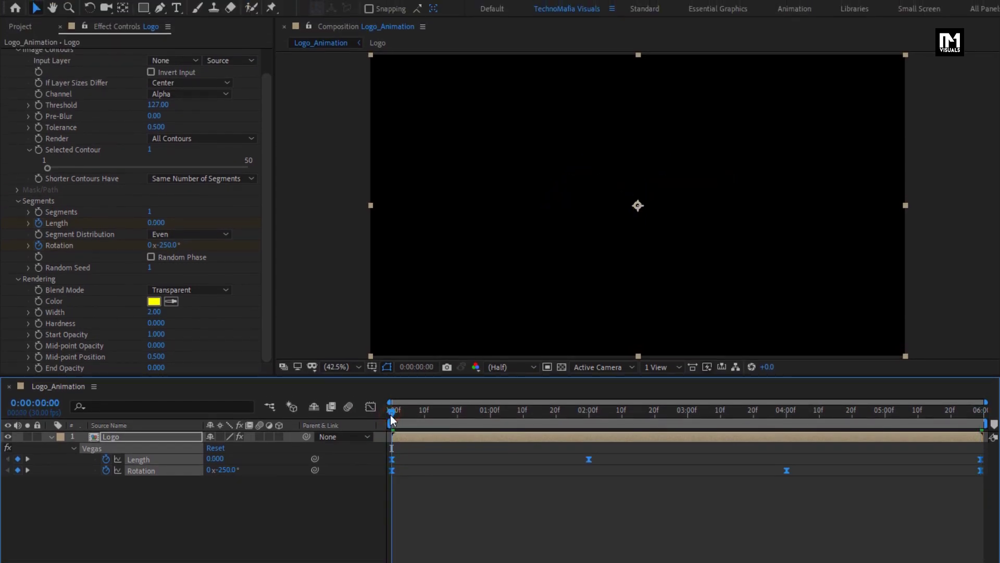
{"action": "left_click_drag", "start_coordinate": [392, 420], "coordinate": [988, 423]}
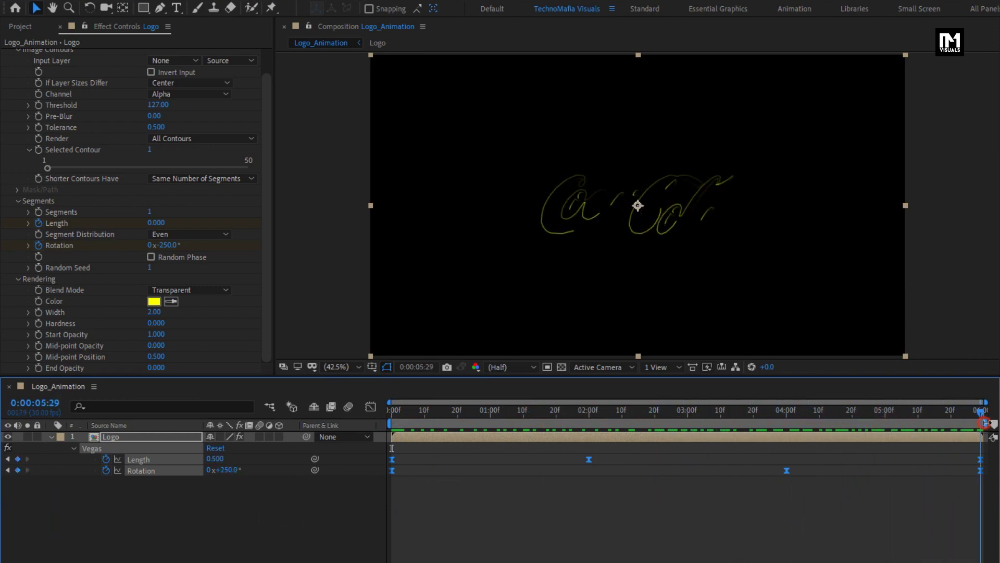
{"action": "left_click", "coordinate": [151, 257]}
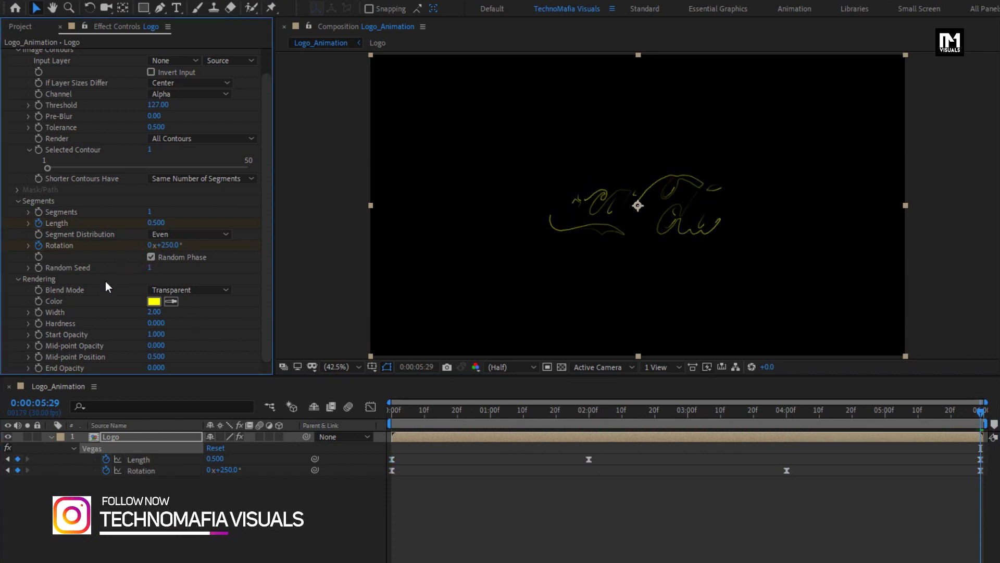
- Change the Vegas stroke color to blue 0090FF
{"action": "left_click", "coordinate": [154, 301]}
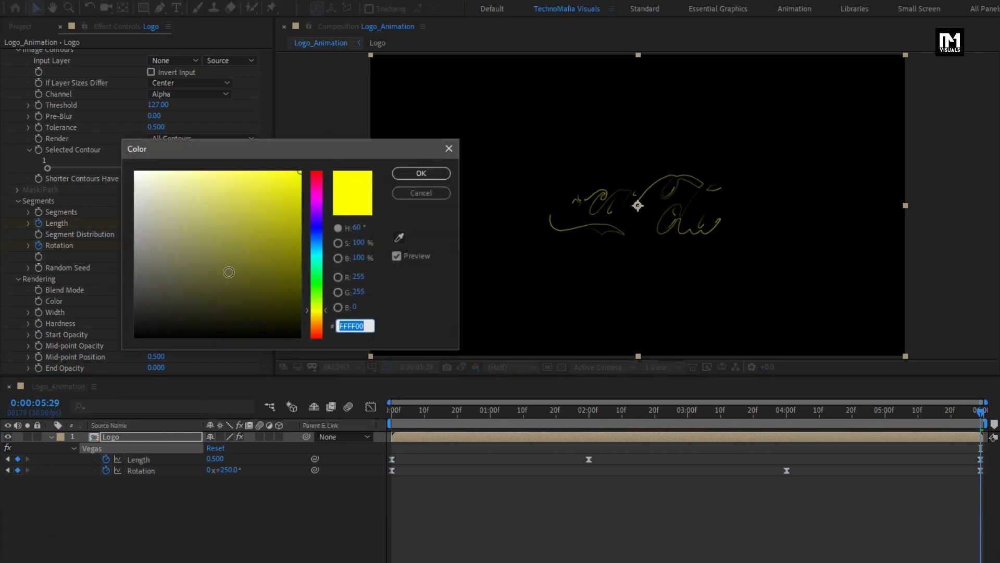
{"action": "left_click_drag", "start_coordinate": [320, 217], "coordinate": [316, 243]}
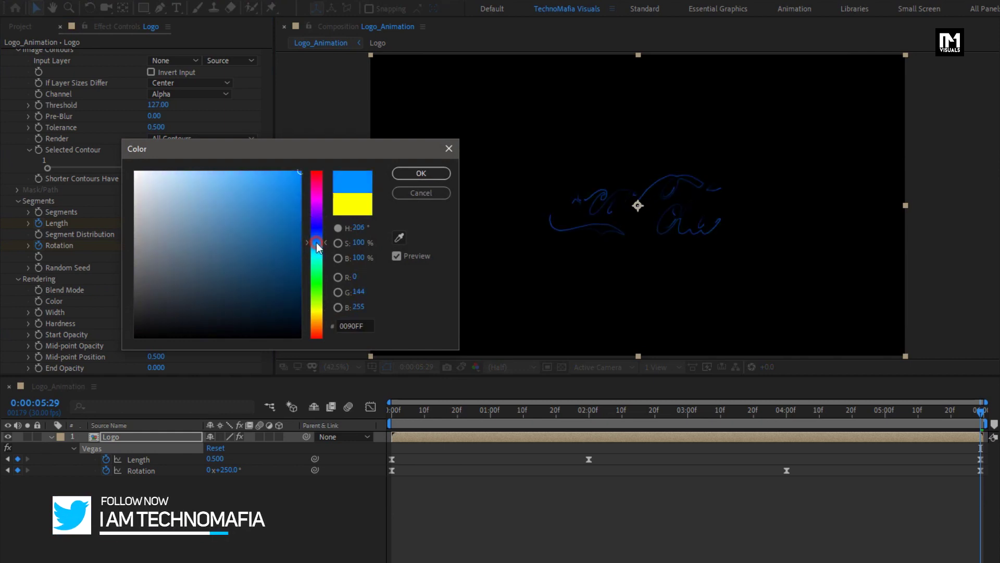
{"action": "left_click", "coordinate": [433, 174]}
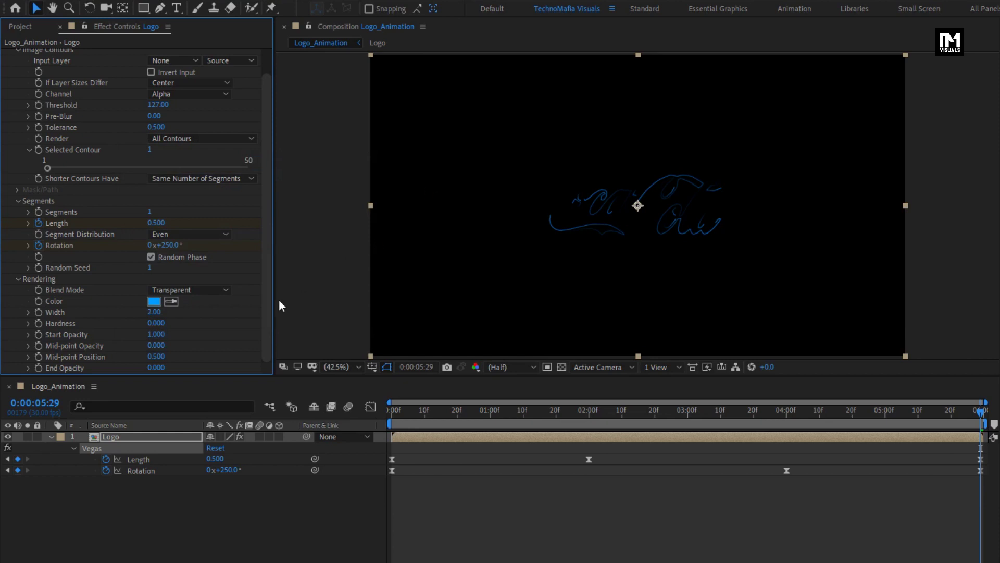
- Set the Vegas stroke Width to 1 and its Hardness to 0.7
{"action": "left_click", "coordinate": [159, 311]}
{"action": "type", "text": "1"}
{"action": "key", "text": "Return"}
{"action": "key", "text": "Tab"}
{"action": "type", "text": "0"}
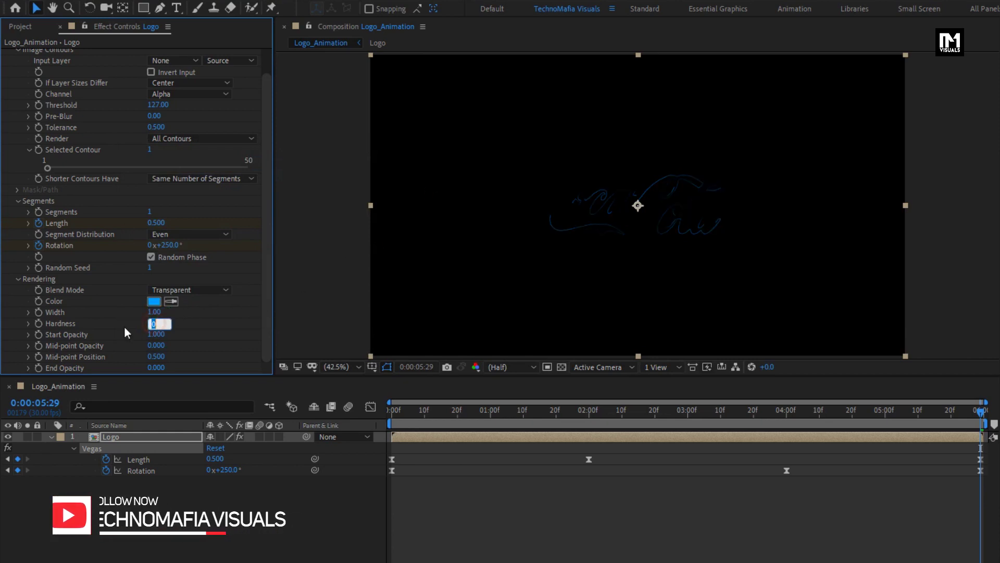
{"action": "type", "text": ".7"}
{"action": "key", "text": "Return"}
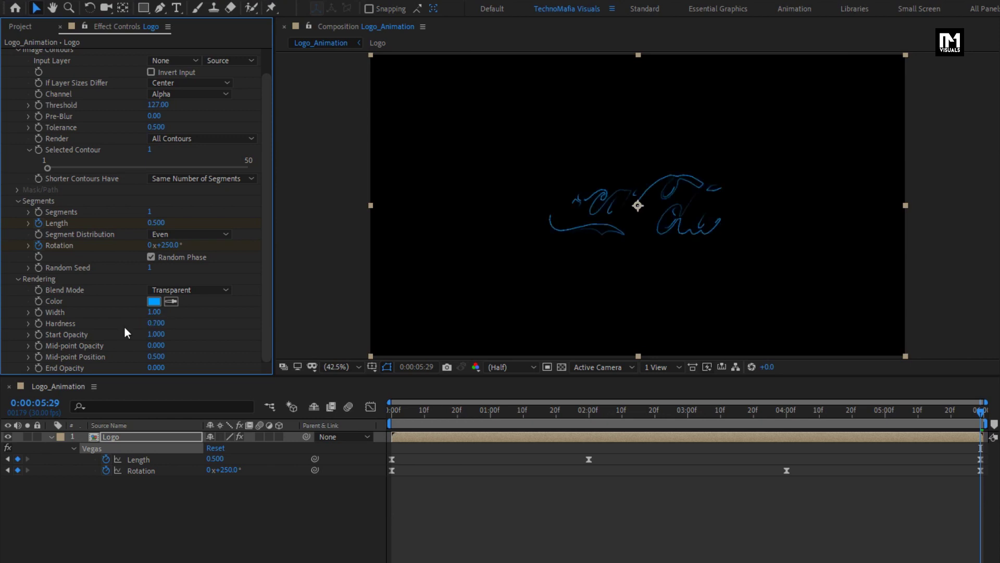
- Set the Vegas Start Opacity to 0 and Mid-point Opacity to 1, scrubbing the animation to check the stroke
{"action": "left_click", "coordinate": [156, 334]}
{"action": "type", "text": "0"}
{"action": "key", "text": "Return"}
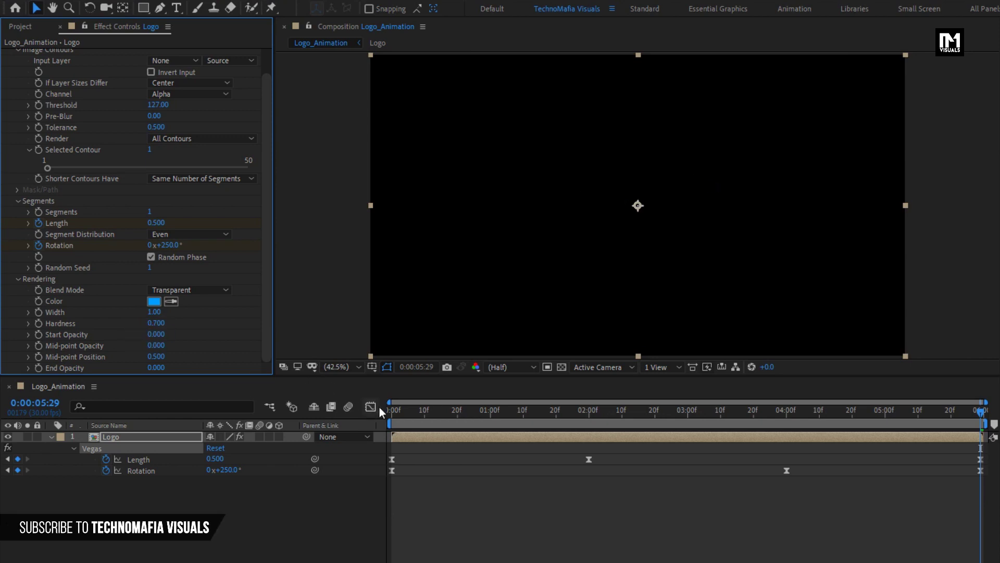
{"action": "left_click_drag", "start_coordinate": [394, 417], "coordinate": [477, 406]}
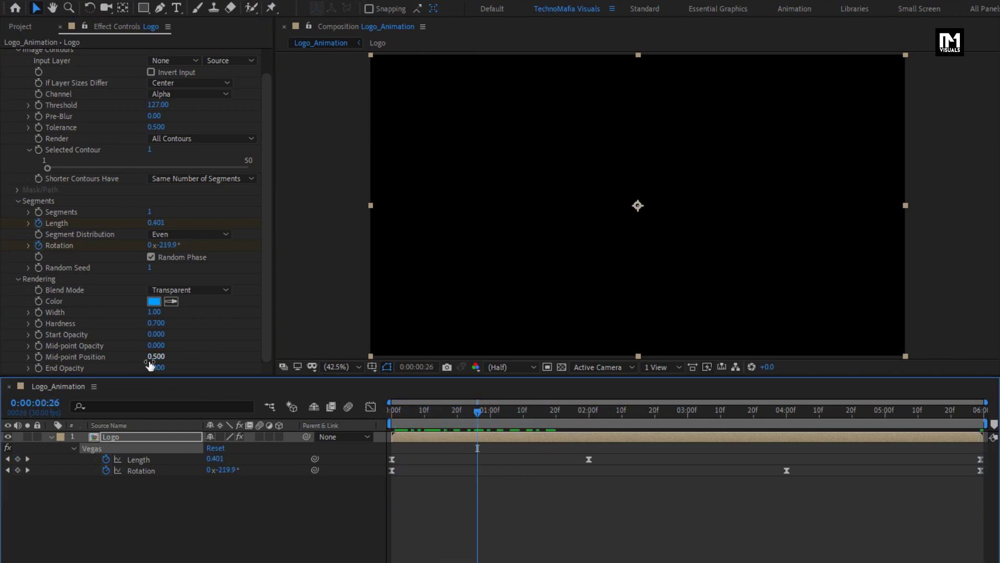
{"action": "left_click", "coordinate": [154, 346]}
{"action": "type", "text": "1"}
{"action": "key", "text": "Return"}
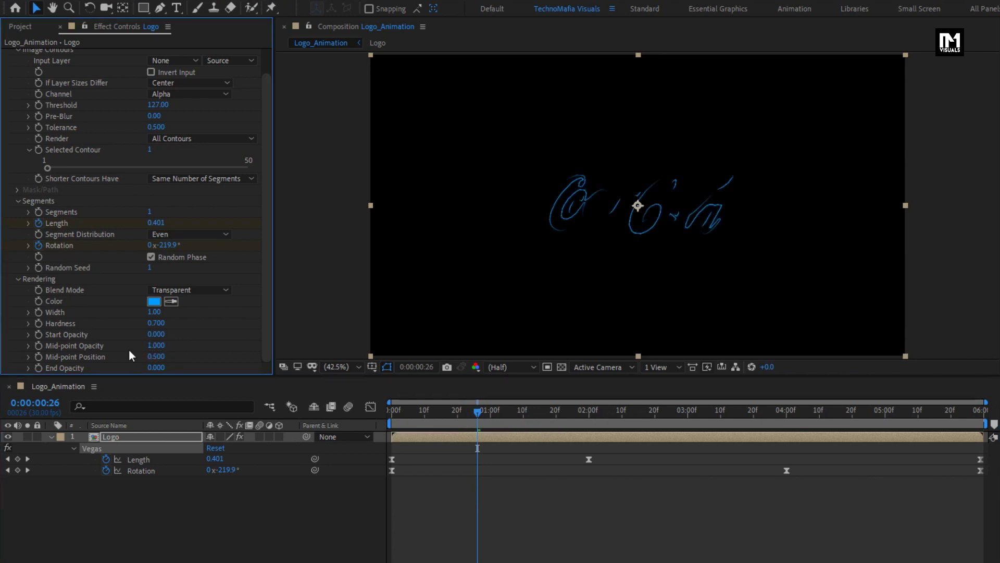
{"action": "mouse_move", "coordinate": [391, 412]}
{"action": "left_mouse_down"}
{"action": "mouse_move", "coordinate": [980, 411]}
{"action": "mouse_move", "coordinate": [418, 412]}
{"action": "left_mouse_up"}
- Collapse the Vegas settings and apply the Stylize Glow effect to the Logo layer, previewing it up to 0:00:02:06
{"action": "scroll", "coordinate": [57, 136], "scroll_direction": "up", "scroll_amount": 1}
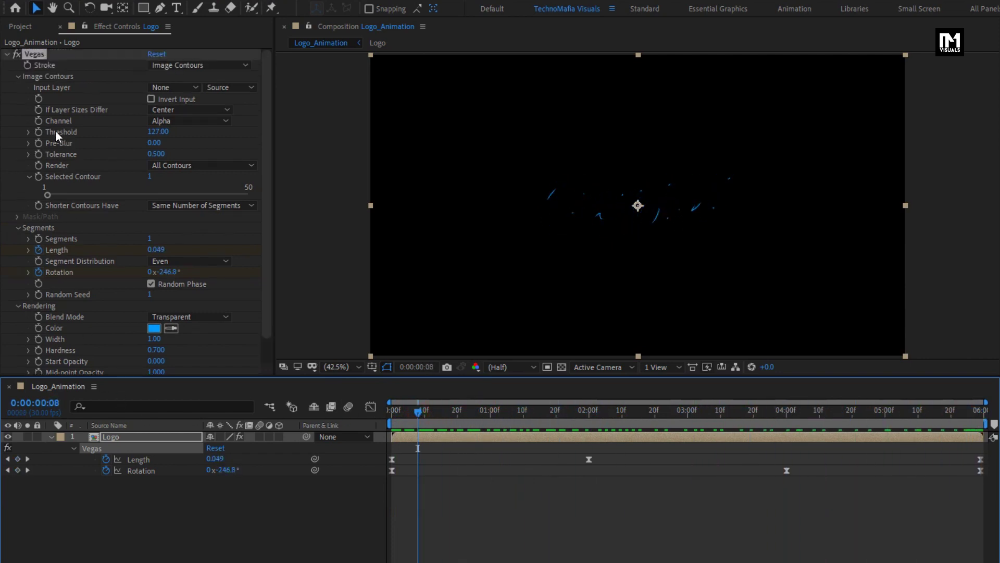
{"action": "left_click", "coordinate": [7, 54]}
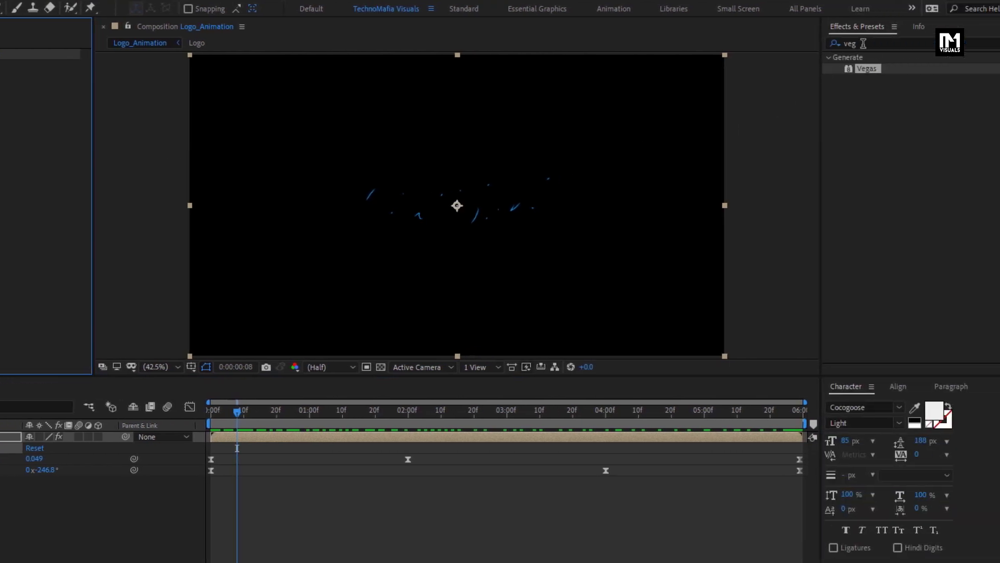
{"action": "left_click", "coordinate": [864, 43]}
{"action": "type", "text": "glow"}
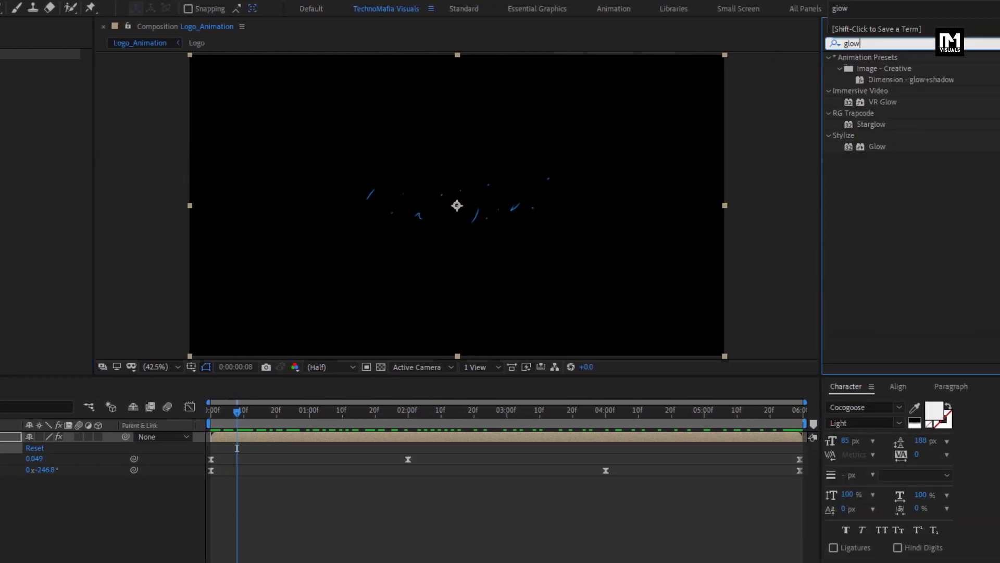
{"action": "left_click_drag", "start_coordinate": [878, 146], "coordinate": [439, 224]}
{"action": "left_click_drag", "start_coordinate": [520, 420], "coordinate": [609, 415]}
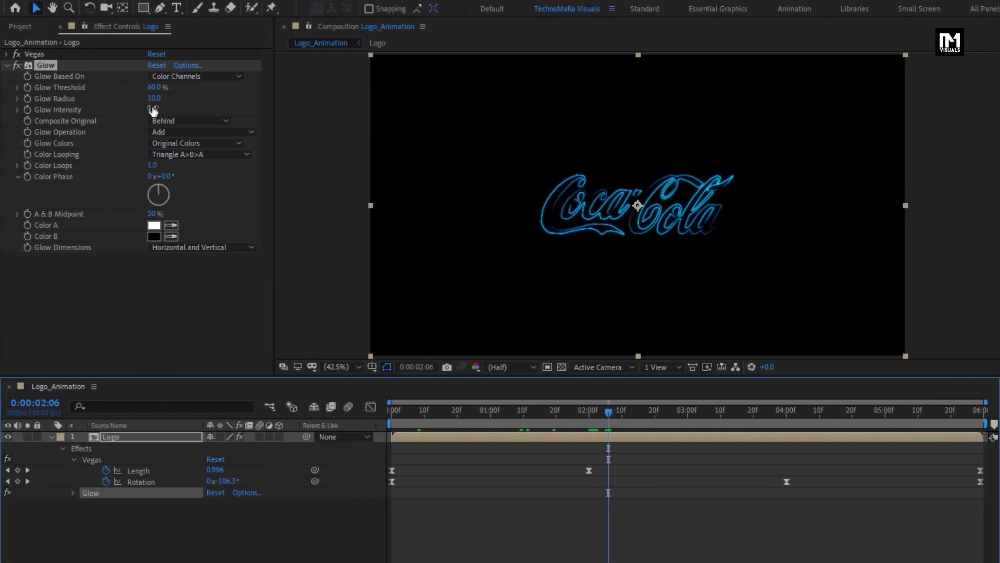
- Set the Glow Radius to 75, Glow Intensity to 1.5 and Glow Operation to Screen
{"action": "left_click", "coordinate": [154, 98]}
{"action": "type", "text": "75"}
{"action": "key", "text": "Return"}
{"action": "left_click", "coordinate": [152, 109]}
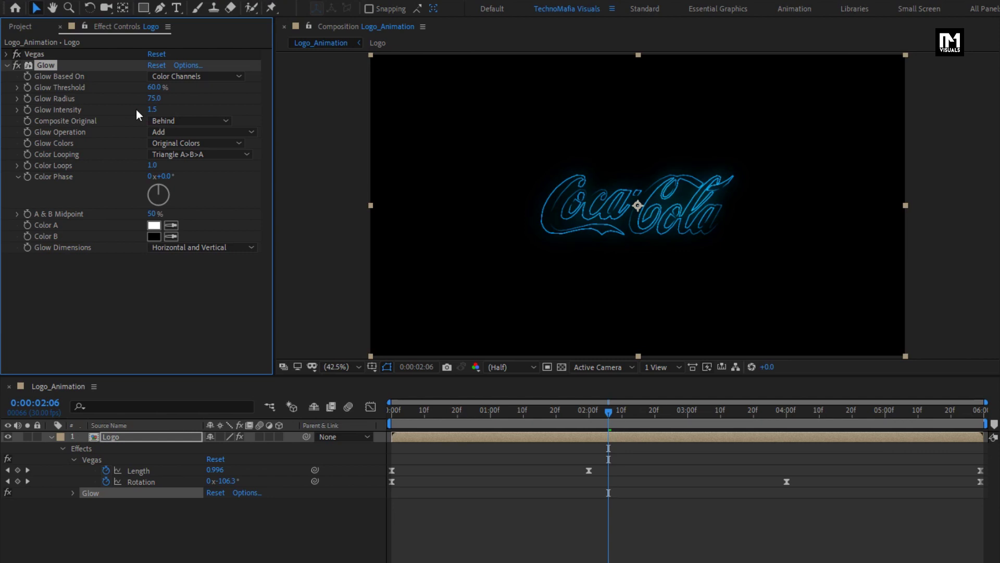
{"action": "left_click", "coordinate": [168, 131]}
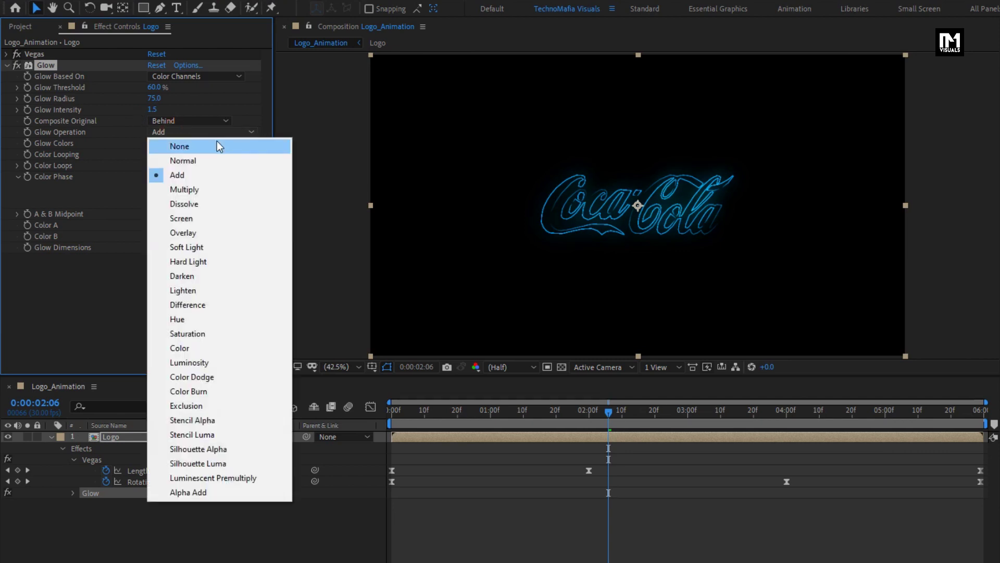
{"action": "left_click", "coordinate": [223, 214]}
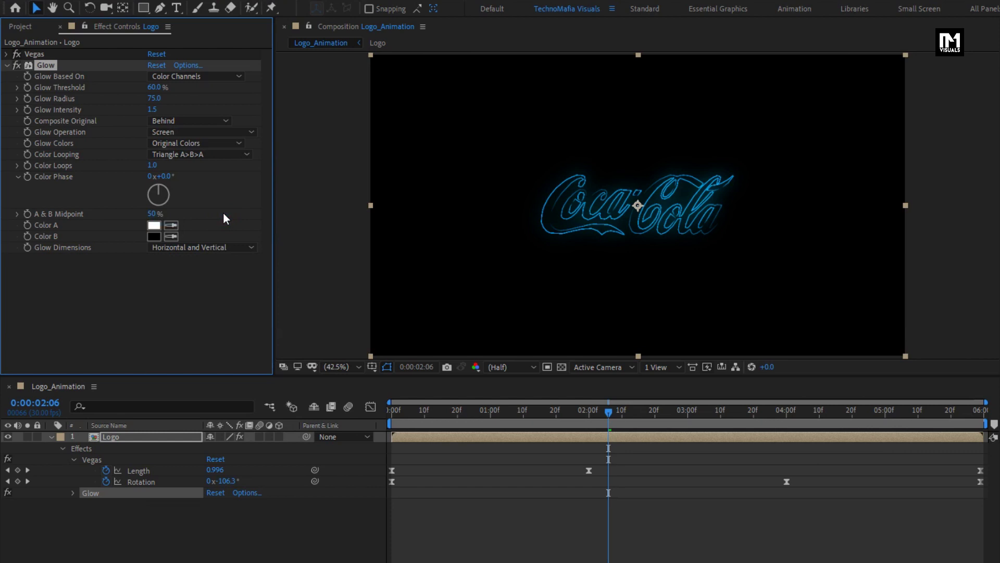
- Collapse the Logo layer's properties and duplicate the layer once
{"action": "left_click", "coordinate": [53, 438]}
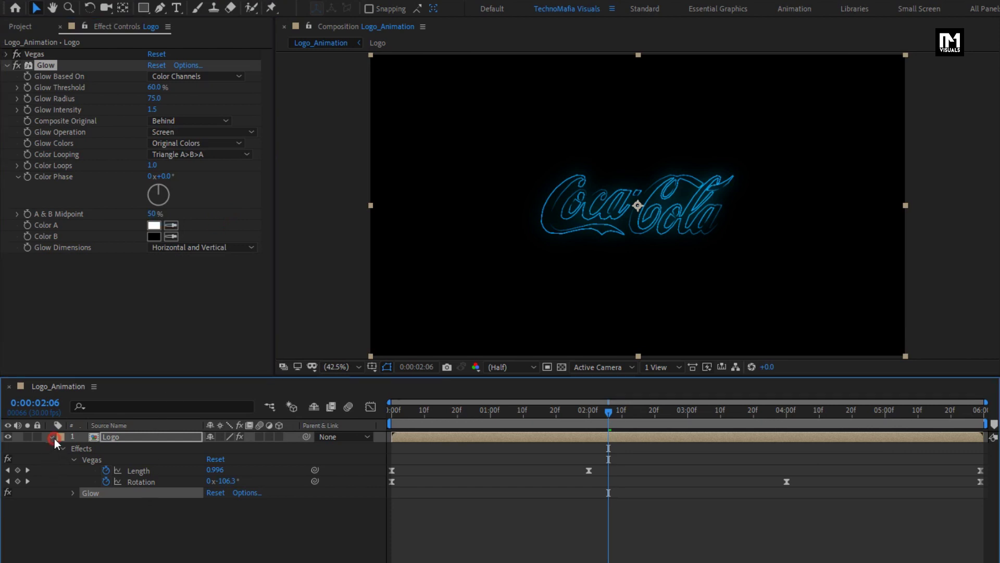
{"action": "left_click", "coordinate": [110, 439]}
{"action": "key", "text": "ctrl+d"}
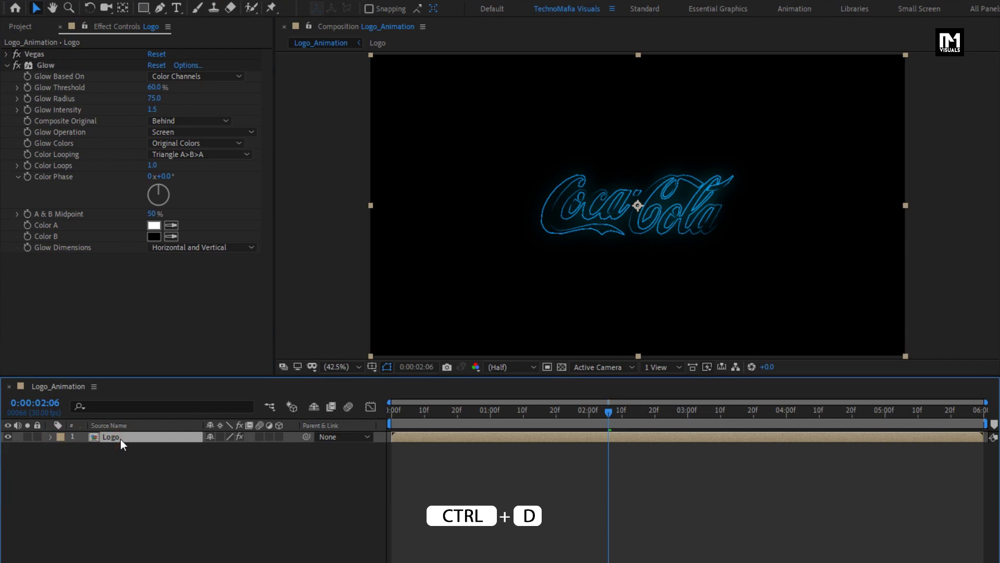
{"action": "key", "text": "ctrl+d"}
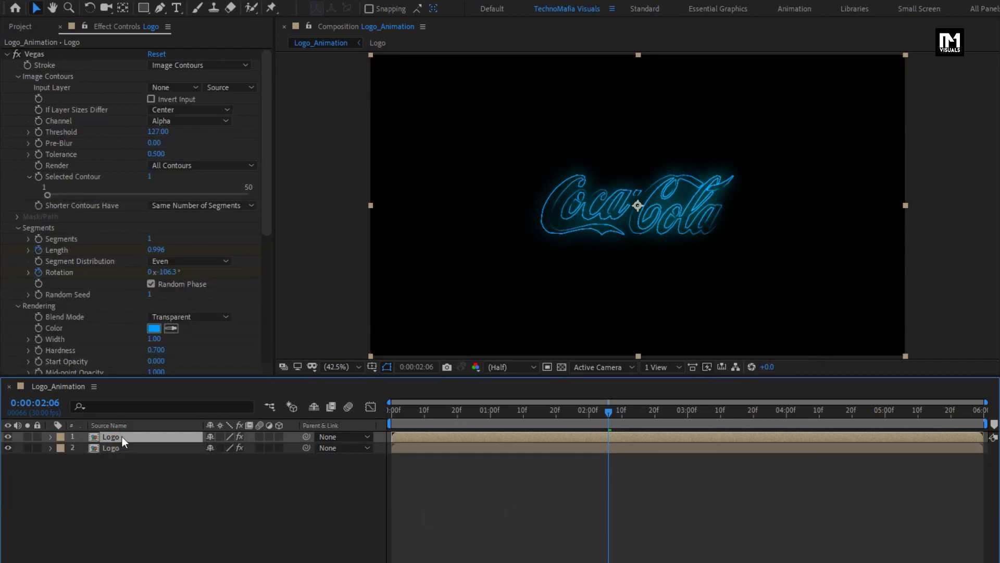
- Recolor the upper Logo layer's Vegas stroke to red EA204B and turn off its Random Phase, scrubbing to check the two-color strokes
{"action": "left_click", "coordinate": [153, 328]}
{"action": "left_click_drag", "start_coordinate": [315, 238], "coordinate": [278, 184]}
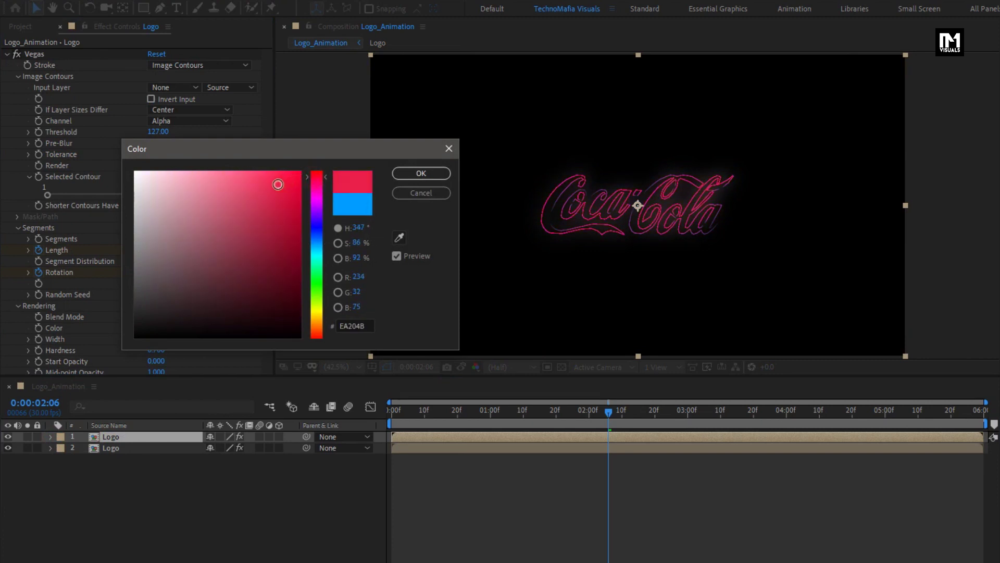
{"action": "left_click", "coordinate": [416, 173]}
{"action": "left_click_drag", "start_coordinate": [470, 417], "coordinate": [642, 414]}
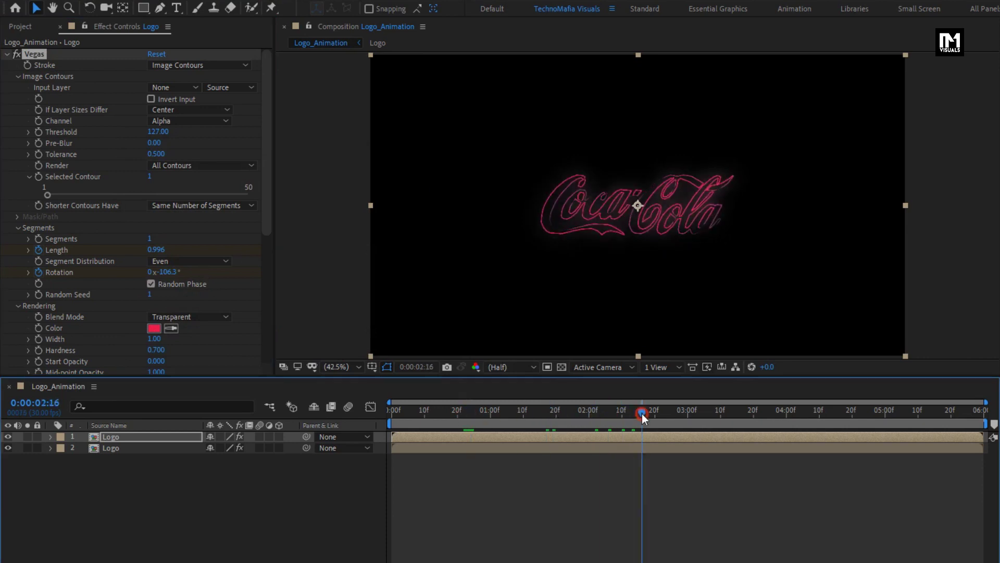
{"action": "left_click", "coordinate": [152, 285]}
{"action": "mouse_move", "coordinate": [429, 415]}
{"action": "left_mouse_down"}
{"action": "mouse_move", "coordinate": [557, 414]}
{"action": "mouse_move", "coordinate": [400, 406]}
{"action": "mouse_move", "coordinate": [910, 402]}
{"action": "left_mouse_up"}
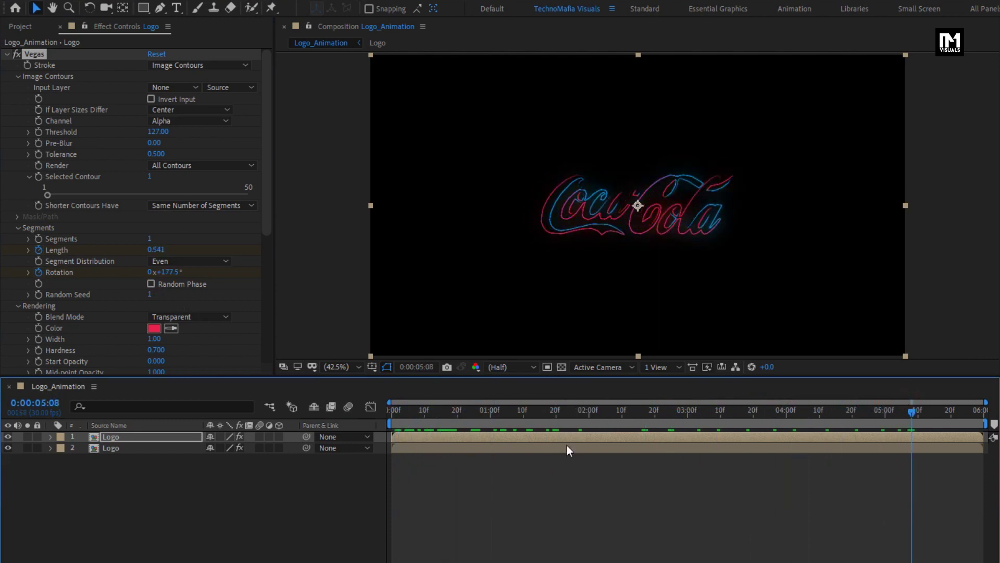
- Create a black 1920 x 1080 px solid layer named Noise
{"action": "left_click", "coordinate": [116, 517]}
{"action": "right_click", "coordinate": [146, 510]}
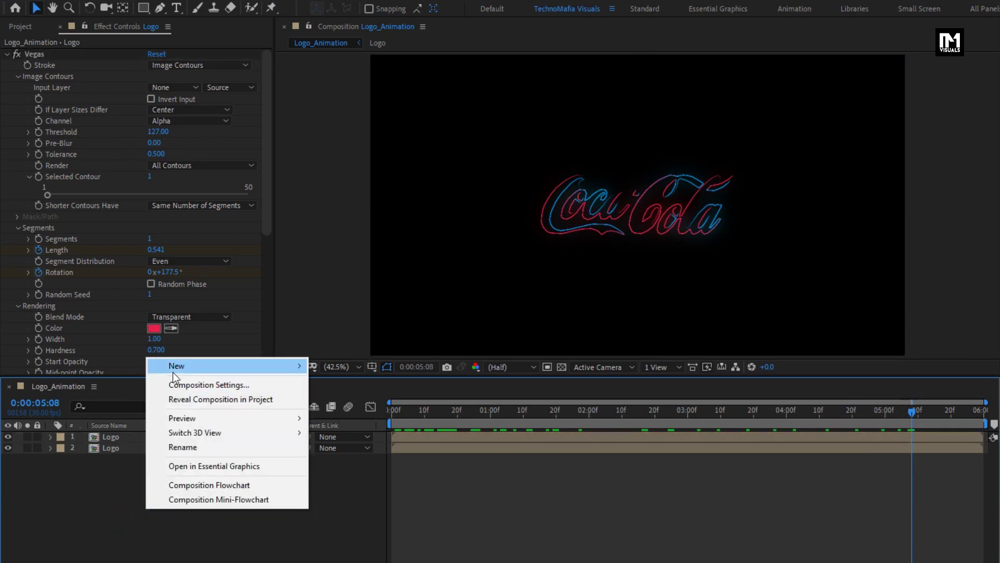
{"action": "mouse_move", "coordinate": [196, 370]}
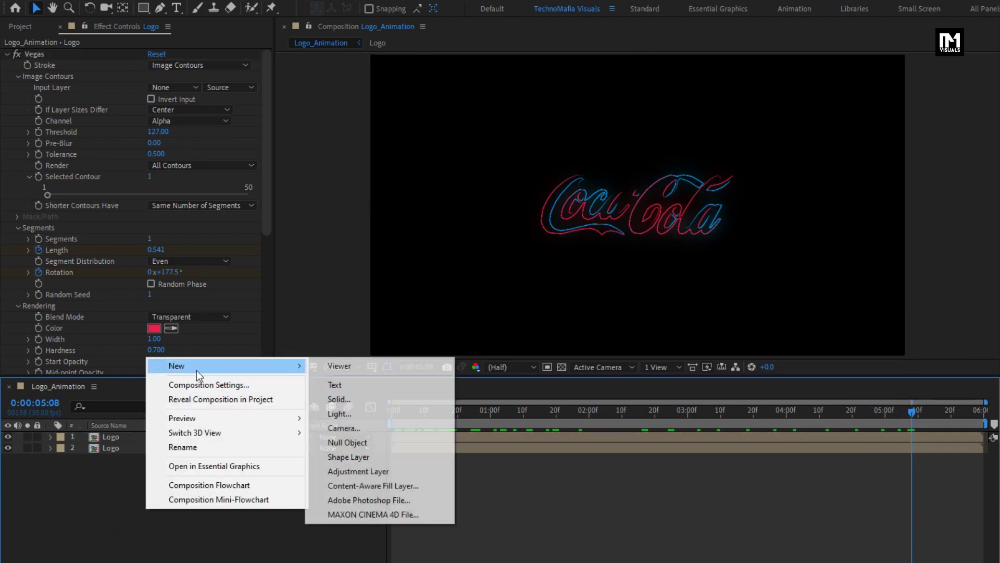
{"action": "left_click", "coordinate": [371, 404]}
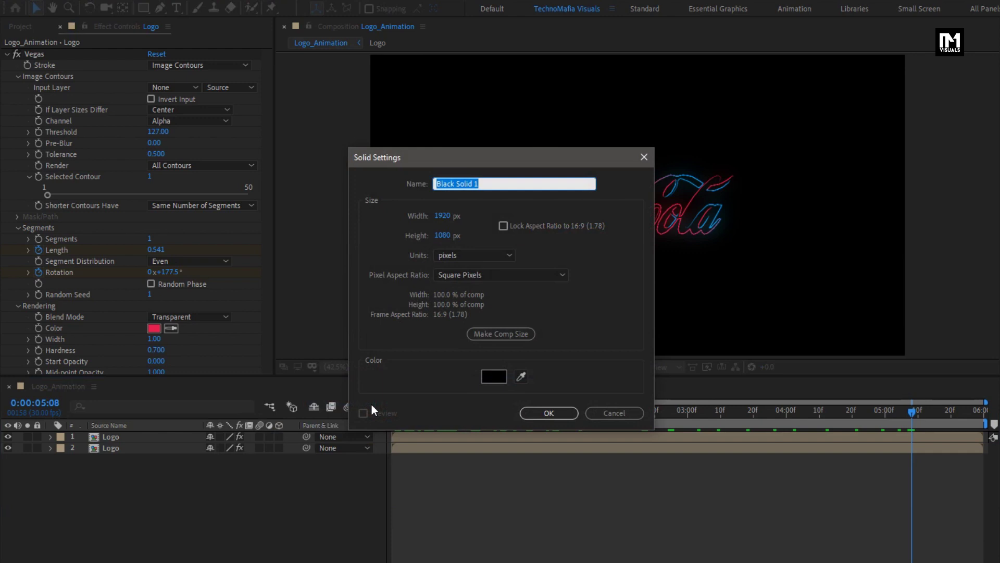
{"action": "type", "text": "Noise"}
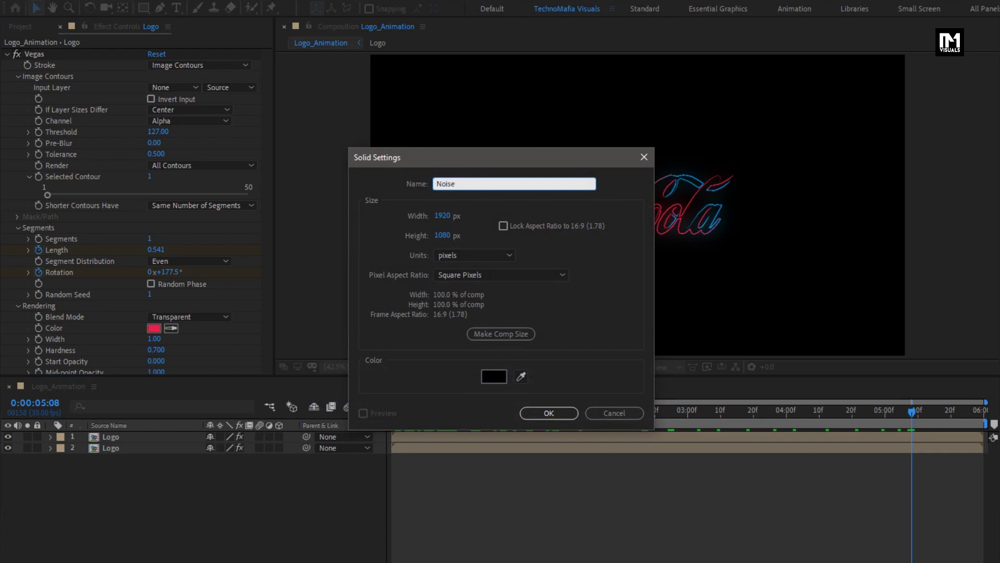
{"action": "left_click", "coordinate": [539, 411]}
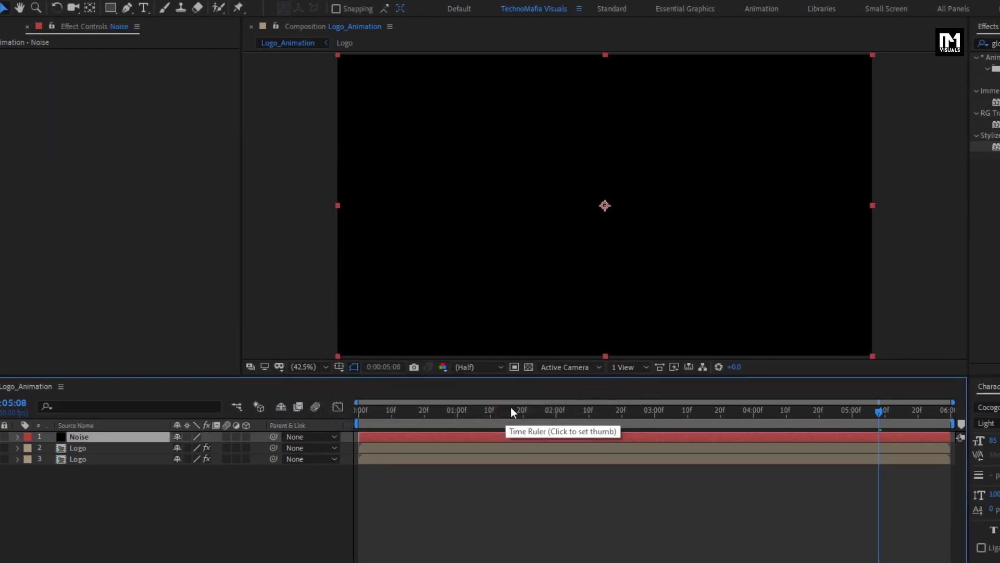
- Apply the Fractal Noise effect to the Noise layer and set its Noise Type to Linear
{"action": "left_click", "coordinate": [886, 43]}
{"action": "type", "text": "f"}
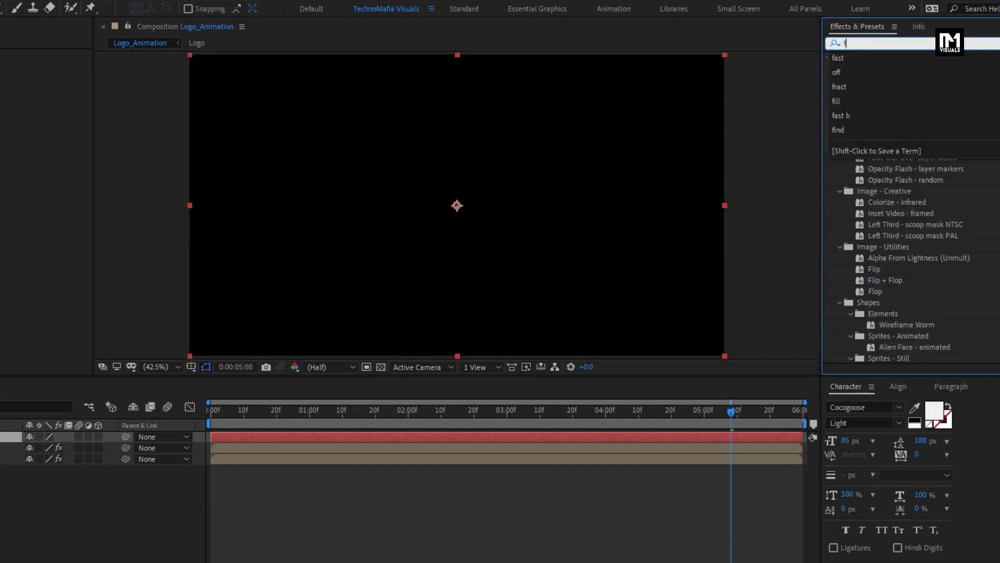
{"action": "type", "text": "ract"}
{"action": "left_click_drag", "start_coordinate": [888, 145], "coordinate": [535, 189]}
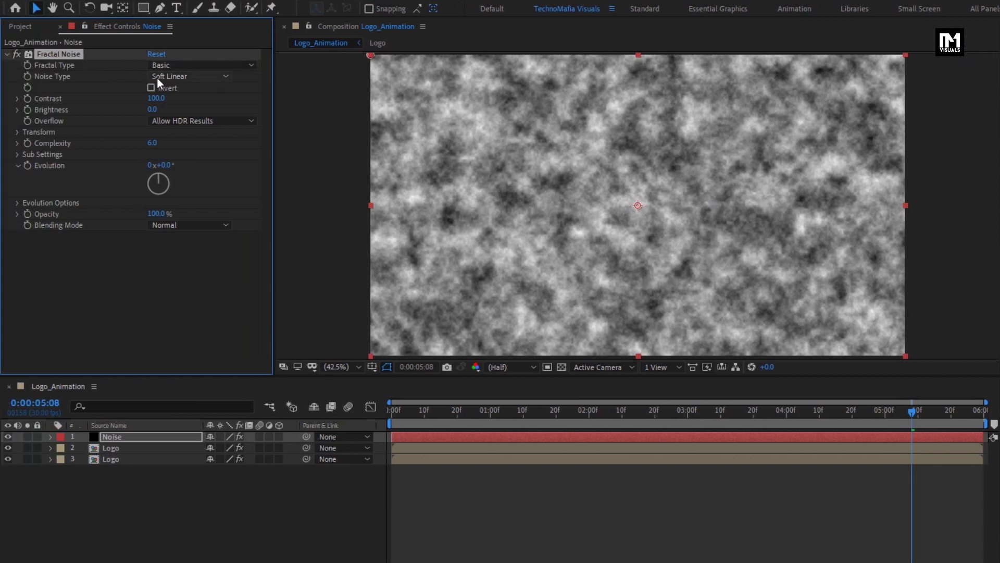
{"action": "left_click", "coordinate": [183, 76]}
{"action": "left_click", "coordinate": [206, 106]}
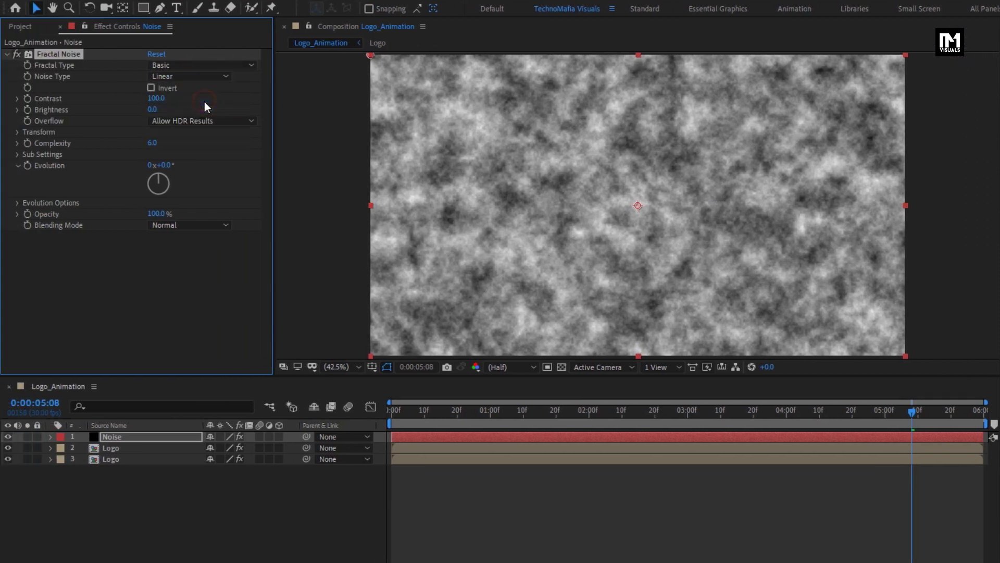
- Set the Fractal Noise Contrast to 800 and Brightness to -160
{"action": "left_click", "coordinate": [160, 99]}
{"action": "type", "text": "800"}
{"action": "key", "text": "Return"}
{"action": "left_click", "coordinate": [151, 109]}
{"action": "type", "text": "-16"}
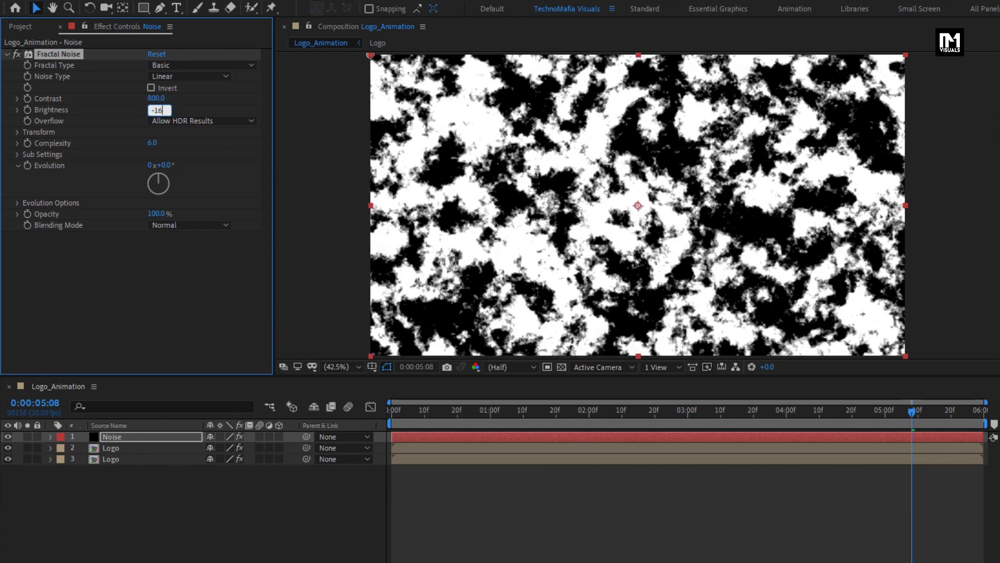
{"action": "key", "text": "Return"}
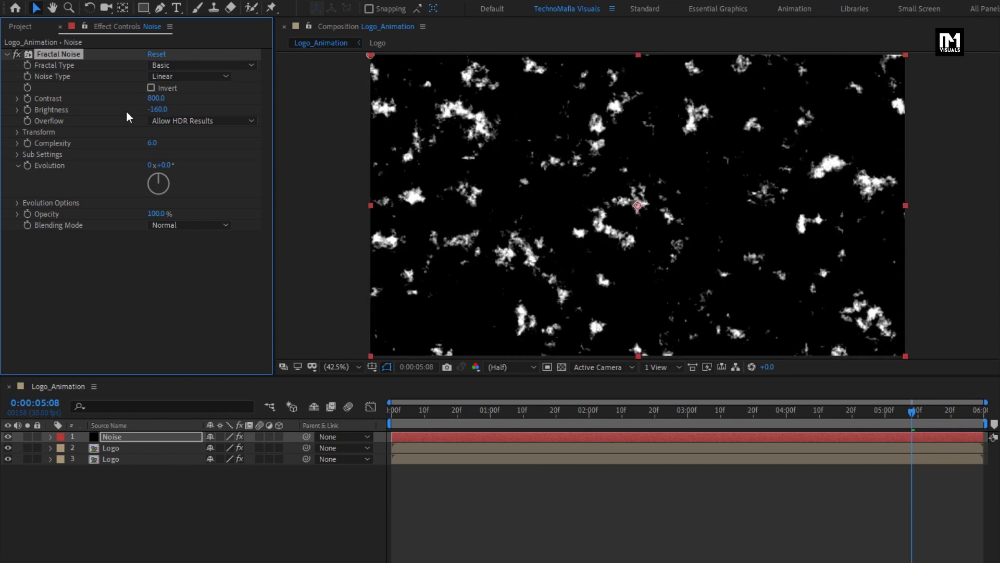
- Turn off Uniform Scaling in the Fractal Noise transform and set Scale Width to 1700 and Scale Height to 1
{"action": "left_click", "coordinate": [19, 133]}
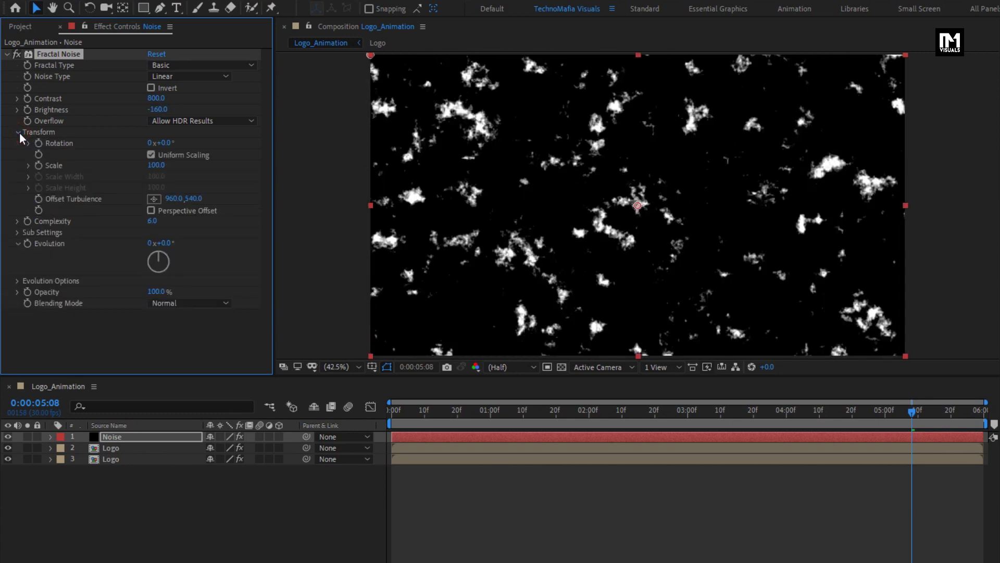
{"action": "left_click", "coordinate": [152, 155]}
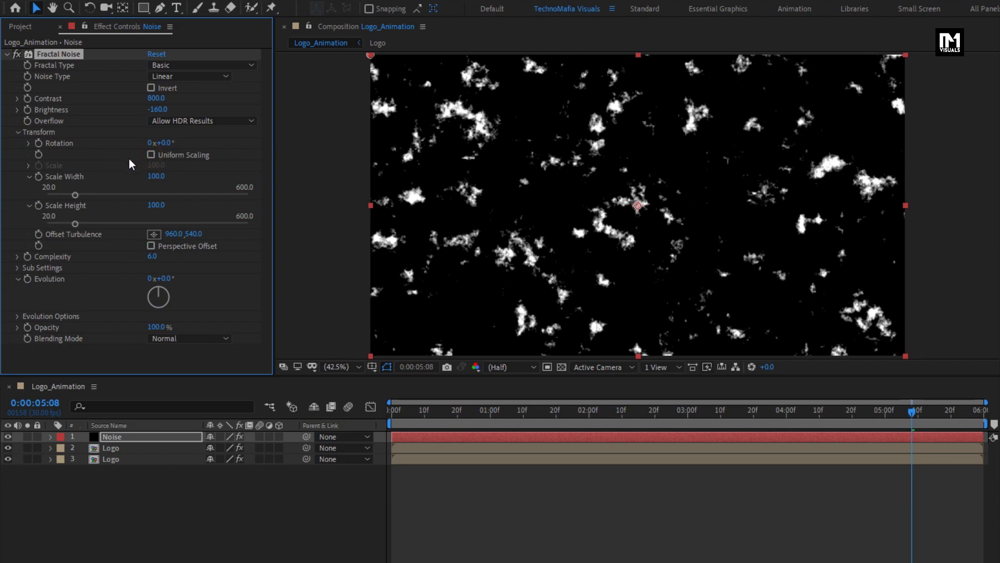
{"action": "left_click", "coordinate": [157, 176]}
{"action": "type", "text": "1700"}
{"action": "key", "text": "Return"}
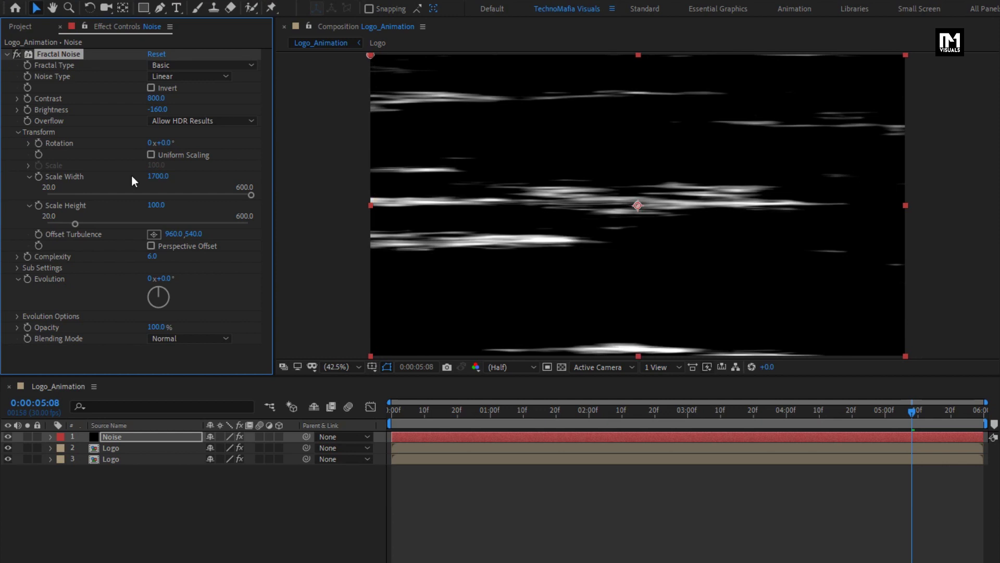
{"action": "type", "text": "1"}
{"action": "key", "text": "Return"}
- Set the Fractal Noise Complexity to 6.5
{"action": "left_click", "coordinate": [152, 256]}
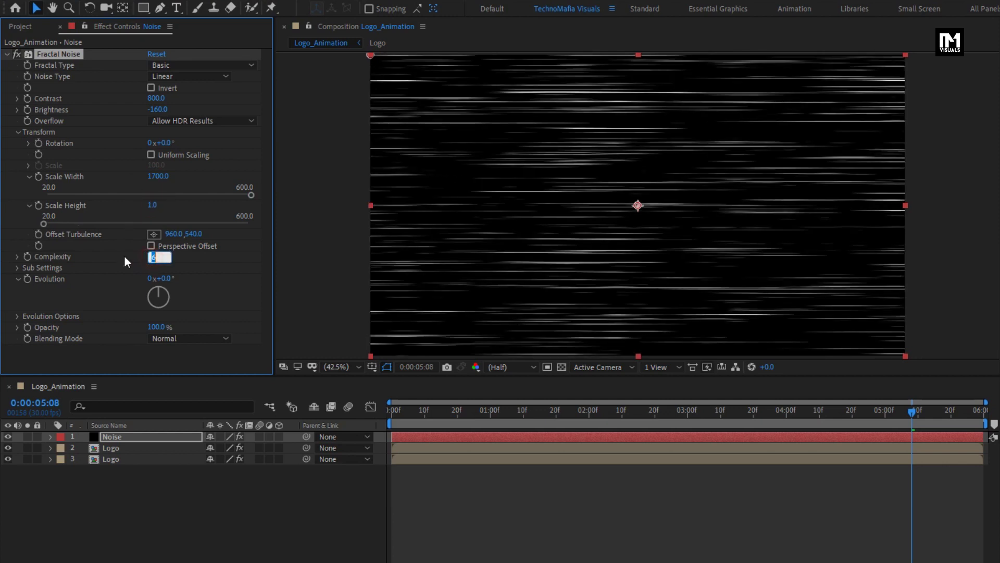
{"action": "type", "text": "6.5"}
{"action": "key", "text": "Return"}
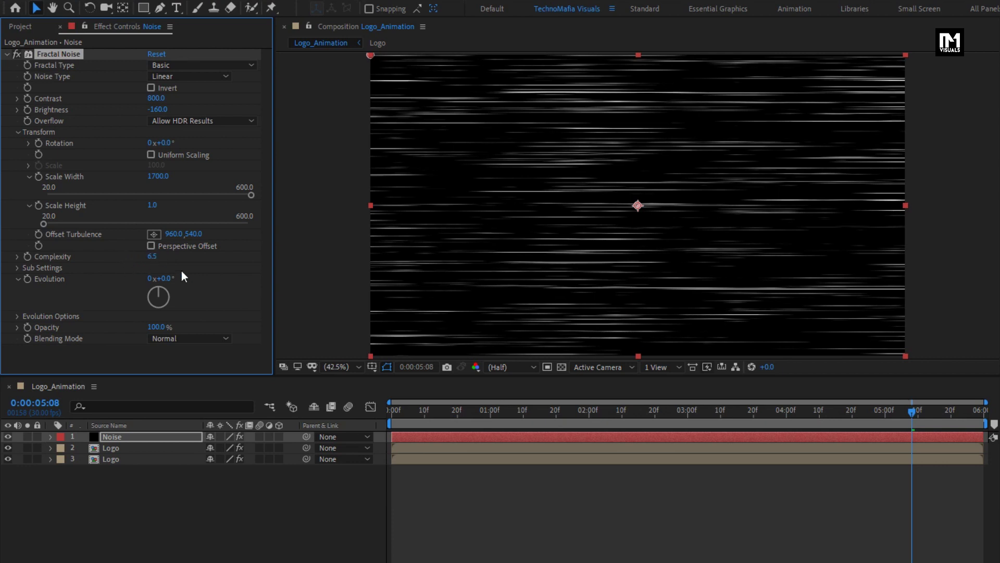
- Add the expression time*600 to the Fractal Noise Evolution and scrub the timeline to check the moving streaks
{"action": "key", "text": "alt"}
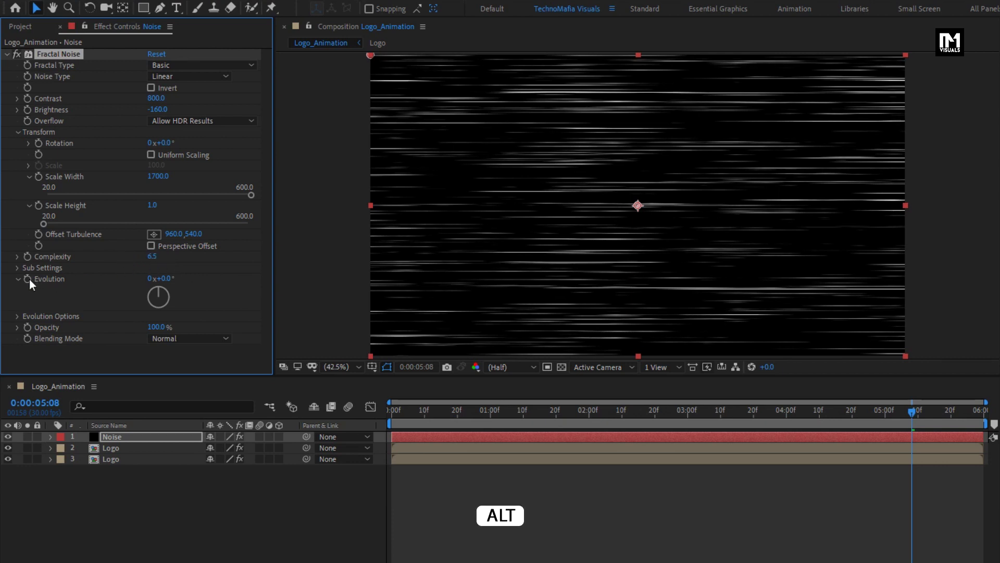
{"action": "left_click", "coordinate": [27, 279], "text": "alt"}
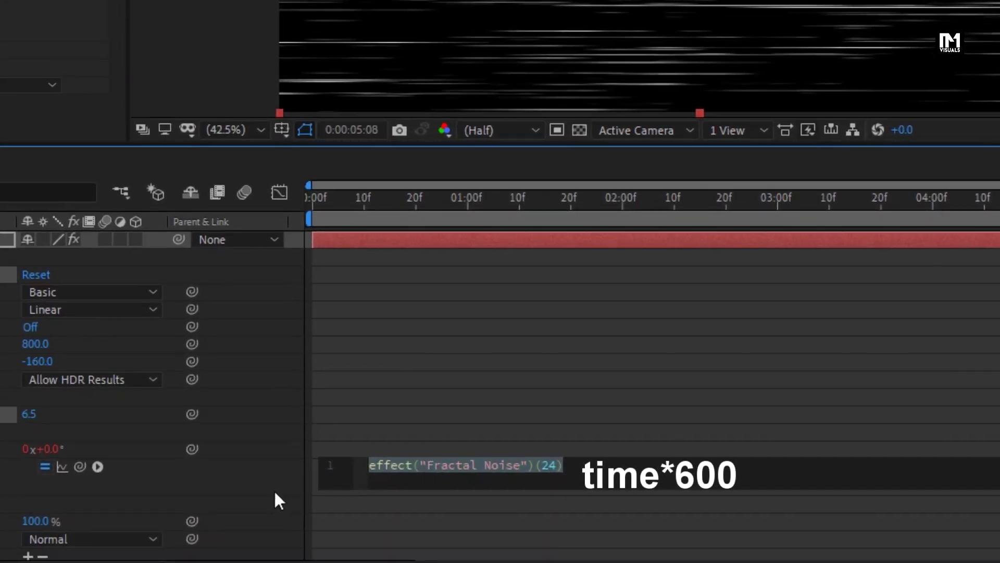
{"action": "type", "text": "tim"}
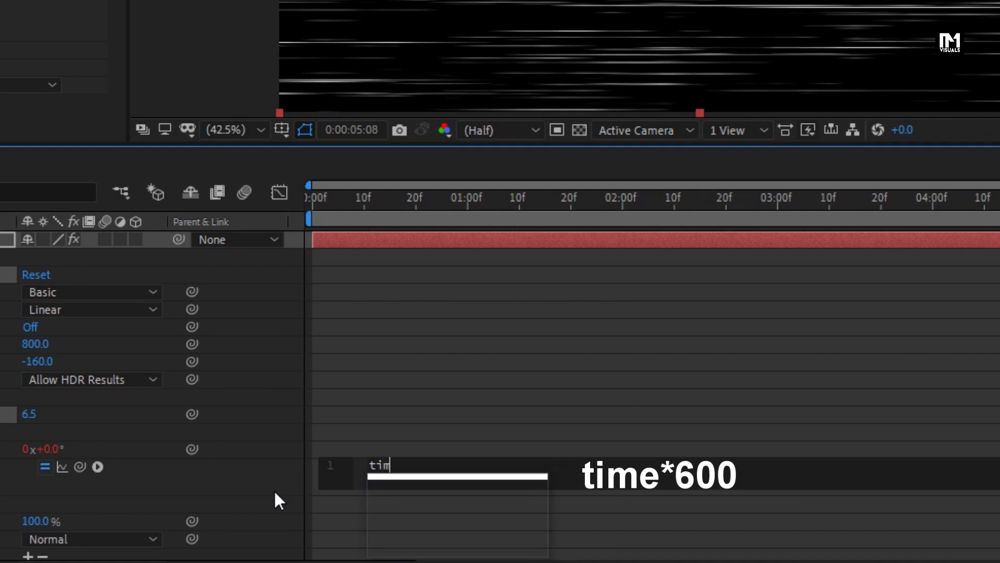
{"action": "type", "text": "e*600"}
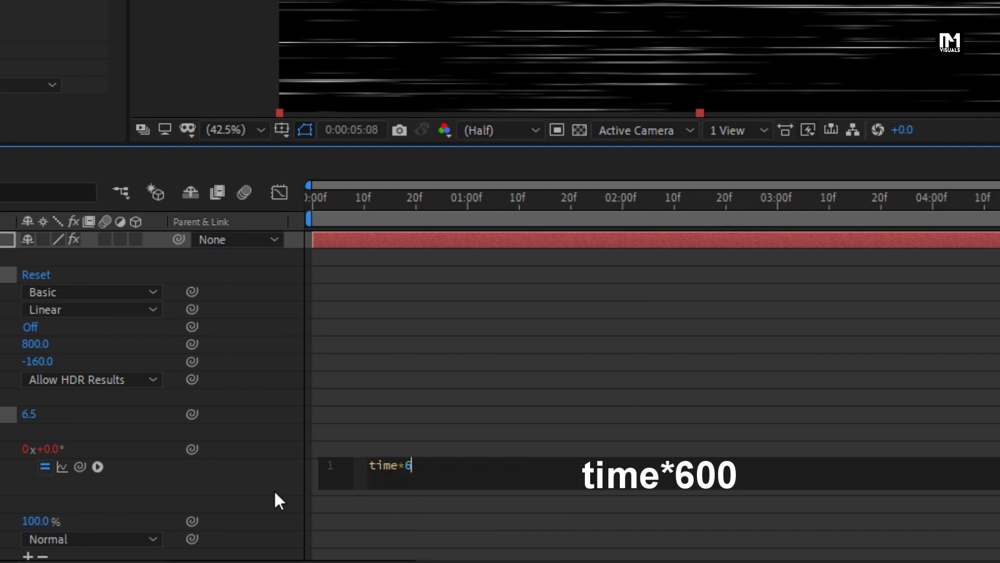
{"action": "left_click", "coordinate": [274, 489]}
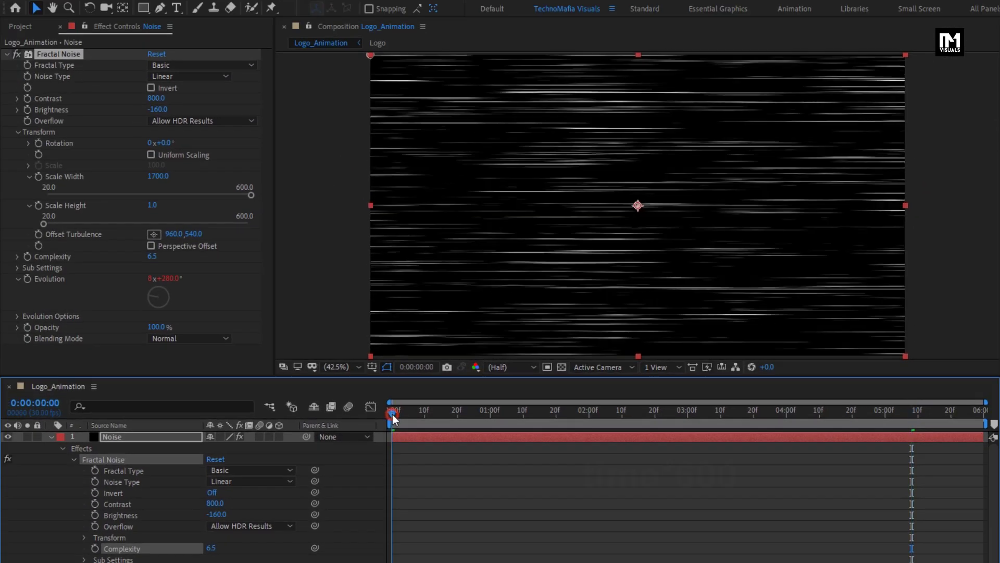
{"action": "left_click_drag", "start_coordinate": [313, 202], "coordinate": [468, 204]}
{"action": "left_click_drag", "start_coordinate": [496, 415], "coordinate": [474, 411]}
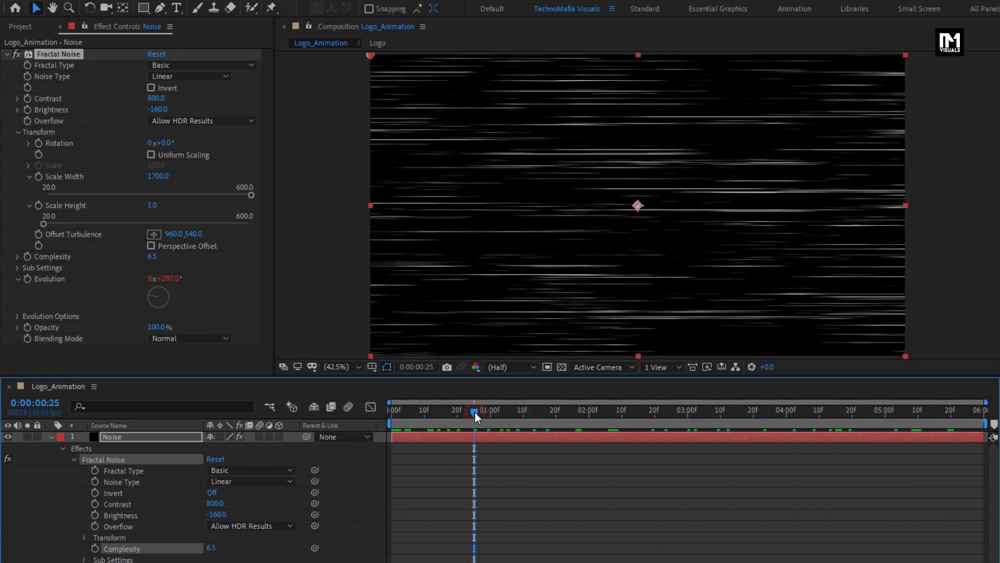
- Pre-compose the Noise layer into a new composition named Noise_Comp, moving all attributes
{"action": "left_click", "coordinate": [52, 436]}
{"action": "right_click", "coordinate": [108, 437]}
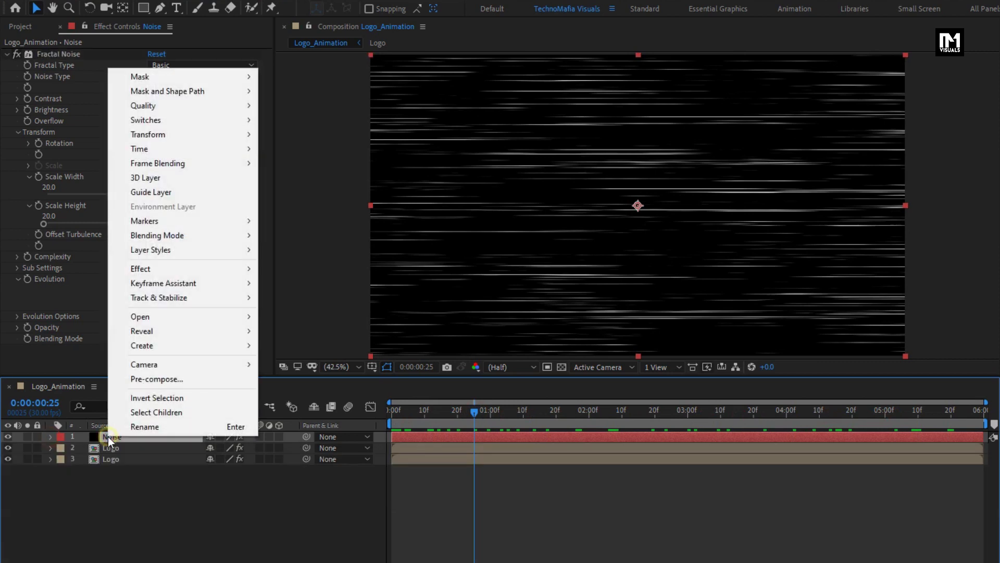
{"action": "left_click", "coordinate": [139, 378]}
{"action": "type", "text": "No"}
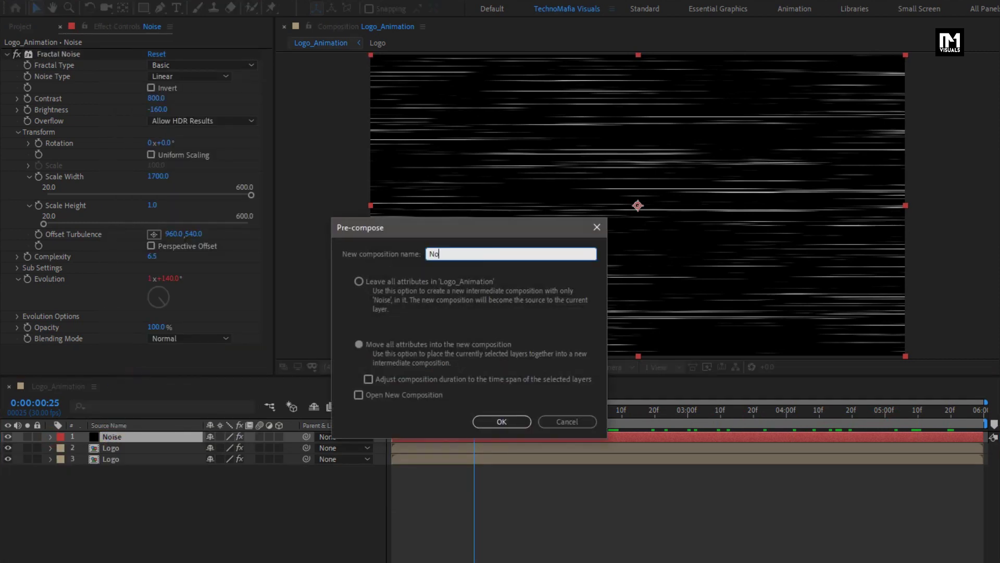
{"action": "type", "text": "ise_Comp"}
{"action": "left_click", "coordinate": [492, 421]}
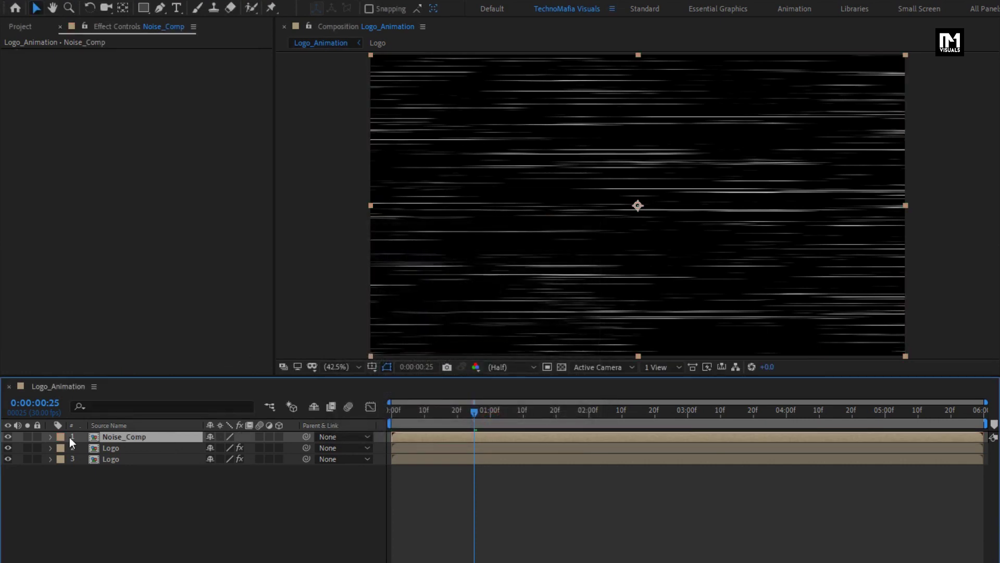
- Hide the Noise_Comp layer and add a new adjustment layer above it
{"action": "left_click", "coordinate": [9, 438]}
{"action": "right_click", "coordinate": [105, 508]}
{"action": "mouse_move", "coordinate": [150, 360]}
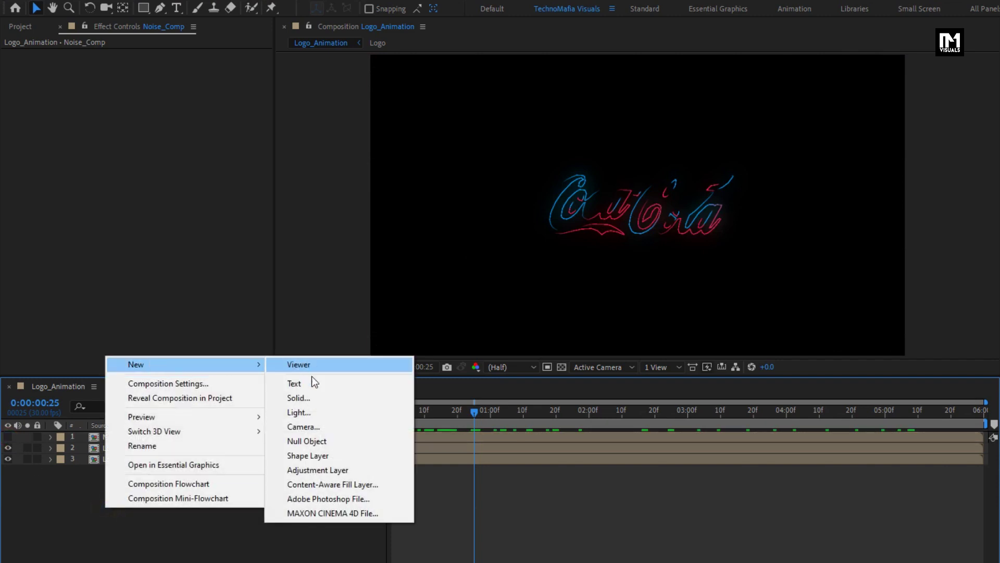
{"action": "left_click", "coordinate": [312, 468]}
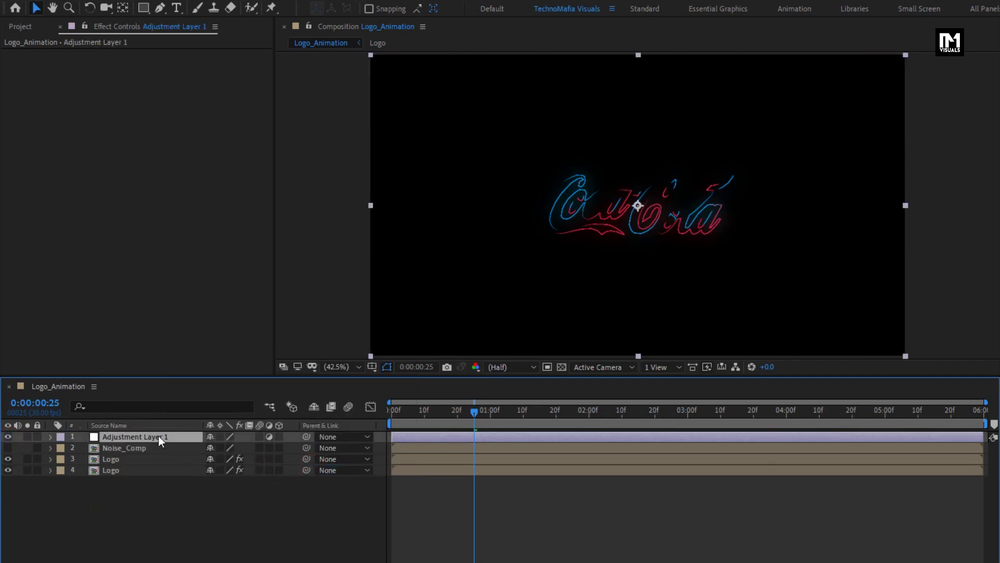
- Find the Compound Blur effect and apply it to the adjustment layer
{"action": "left_click", "coordinate": [968, 48]}
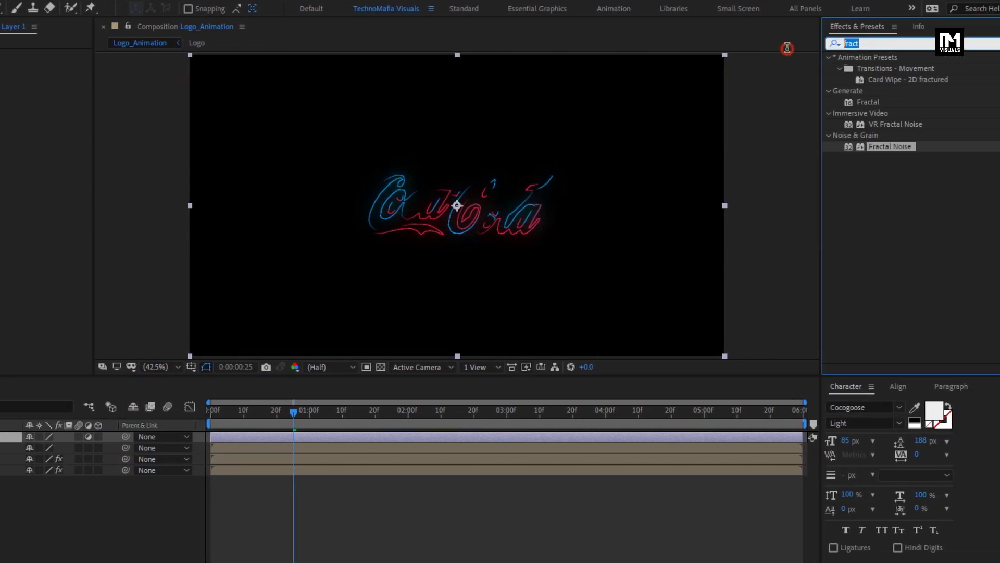
{"action": "type", "text": "com"}
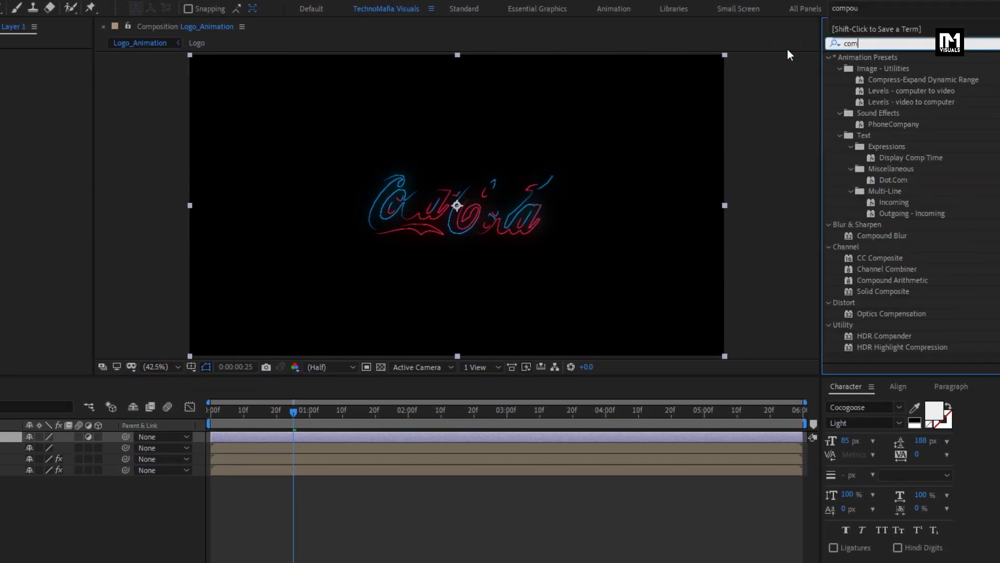
{"action": "type", "text": "po"}
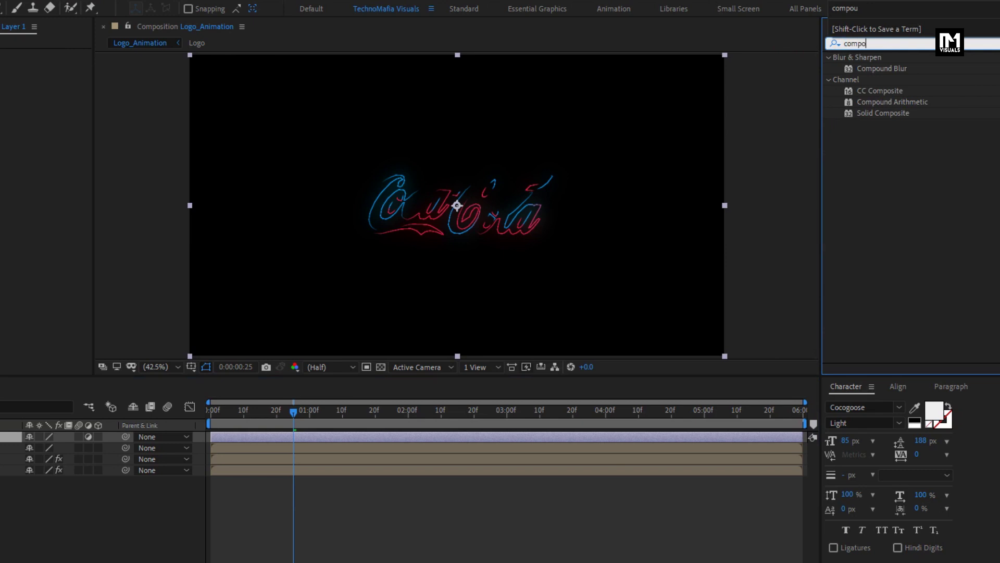
{"action": "left_click", "coordinate": [888, 71]}
{"action": "left_click_drag", "start_coordinate": [877, 69], "coordinate": [514, 193]}
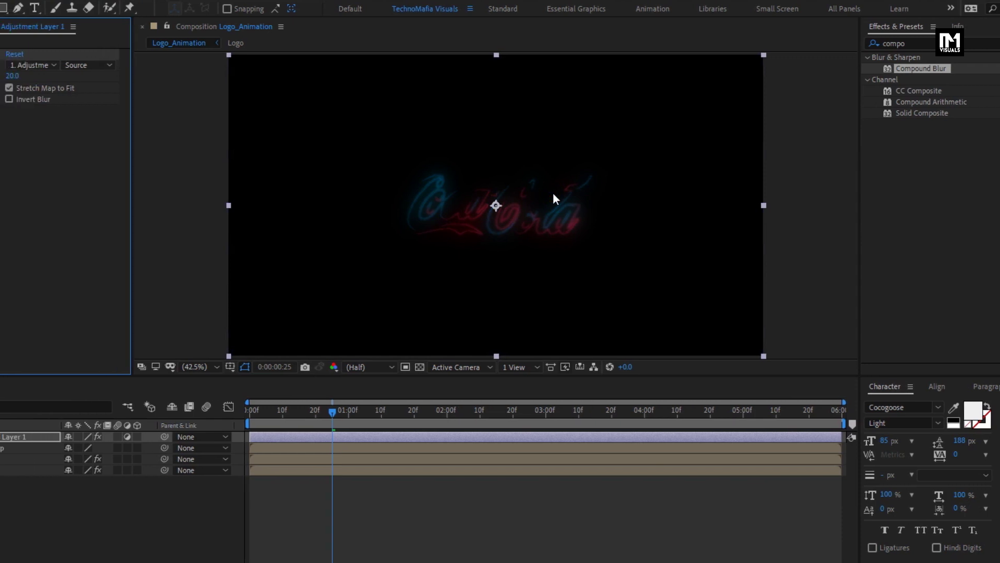
- Set the Compound Blur's Blur Layer to Noise_Comp and Maximum Blur to 7, scrubbing to check the result
{"action": "left_click", "coordinate": [164, 65]}
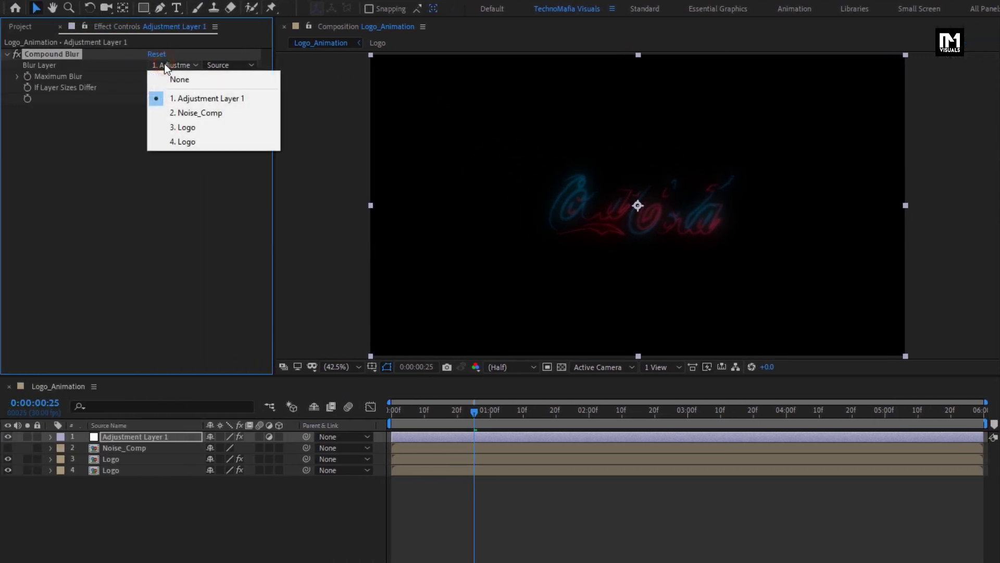
{"action": "left_click", "coordinate": [224, 111]}
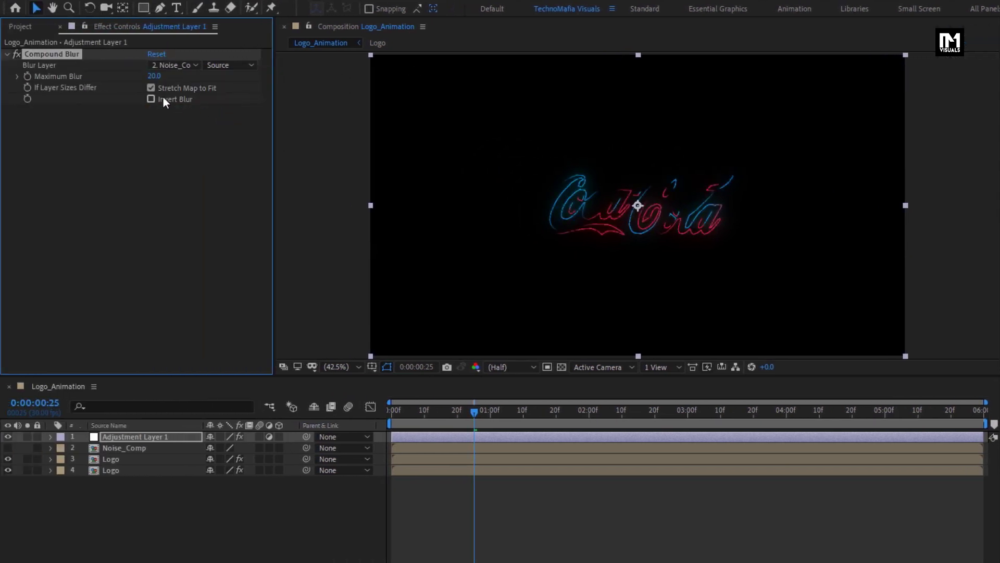
{"action": "left_click", "coordinate": [155, 77]}
{"action": "type", "text": "7"}
{"action": "key", "text": "Return"}
{"action": "mouse_move", "coordinate": [533, 411]}
{"action": "left_mouse_down"}
{"action": "mouse_move", "coordinate": [731, 413]}
{"action": "mouse_move", "coordinate": [640, 411]}
{"action": "left_mouse_up"}
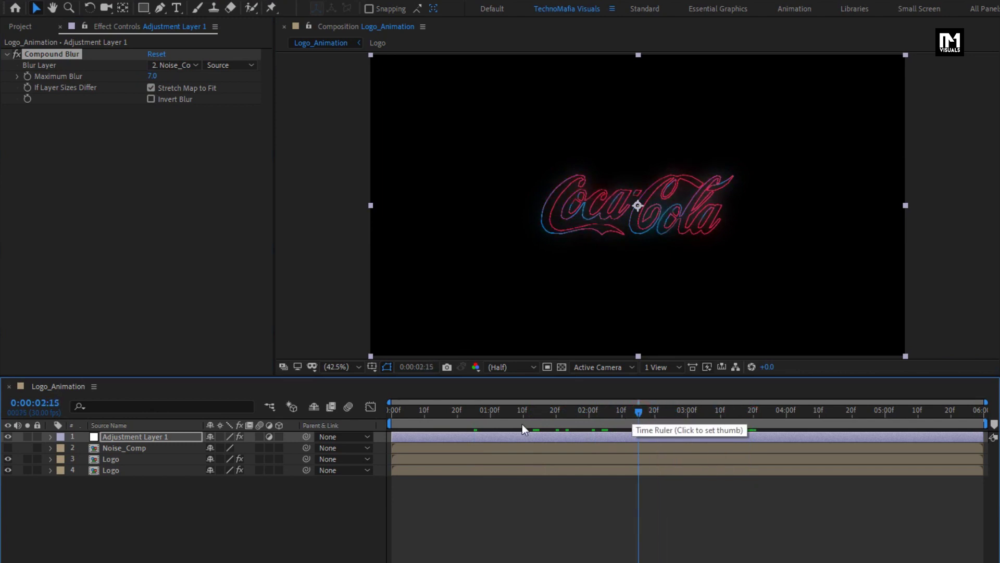
- Find the Levels effect and apply it to the adjustment layer
{"action": "left_click", "coordinate": [154, 438]}
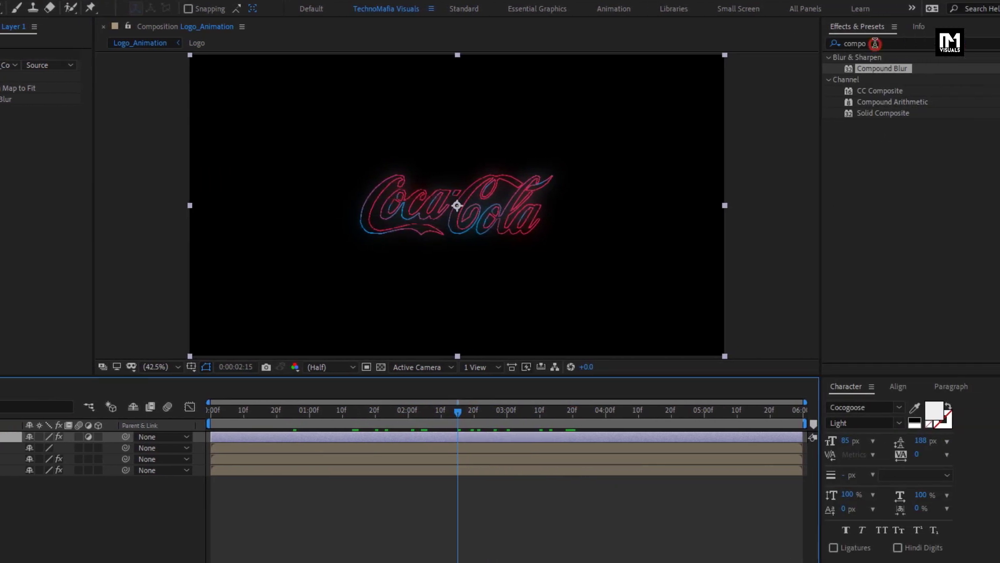
{"action": "left_click_drag", "start_coordinate": [875, 43], "coordinate": [768, 43]}
{"action": "type", "text": "leve"}
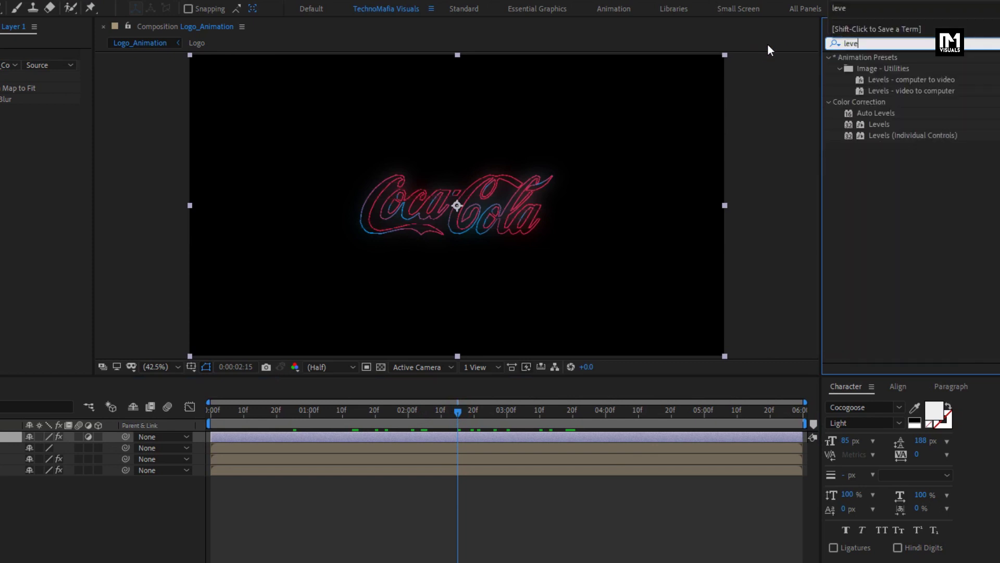
{"action": "left_click_drag", "start_coordinate": [880, 124], "coordinate": [587, 166]}
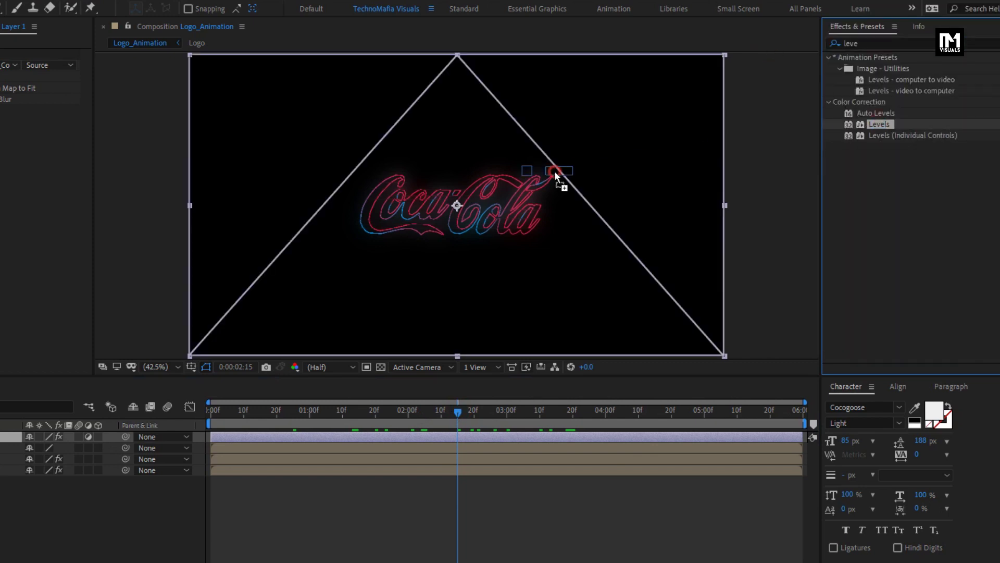
{"action": "left_click_drag", "start_coordinate": [444, 199], "coordinate": [444, 201]}
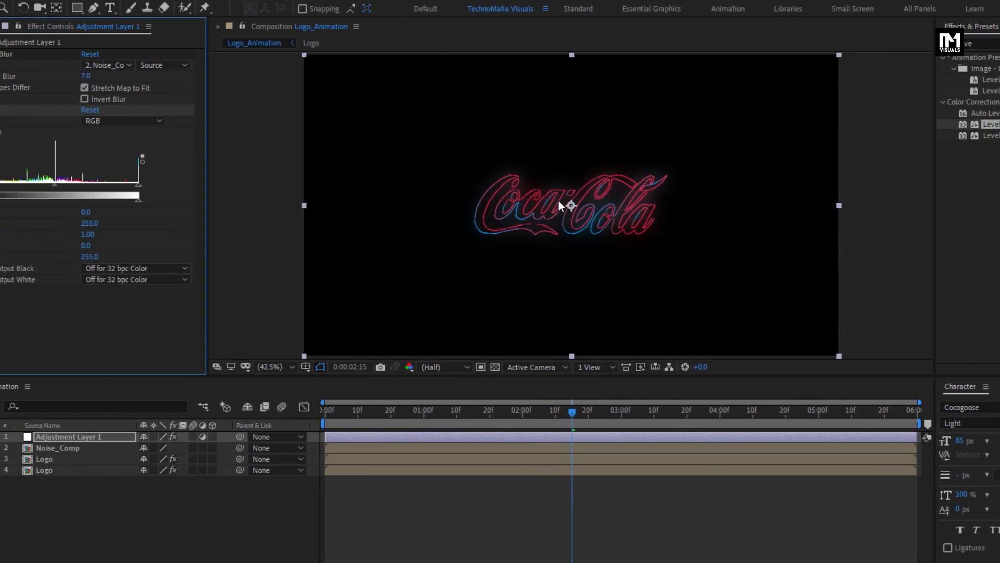
- Set the Levels Input White to about 1458.6, Gamma to 0.64 and Output White to about 3123.8
{"action": "left_click_drag", "start_coordinate": [150, 225], "coordinate": [415, 223]}
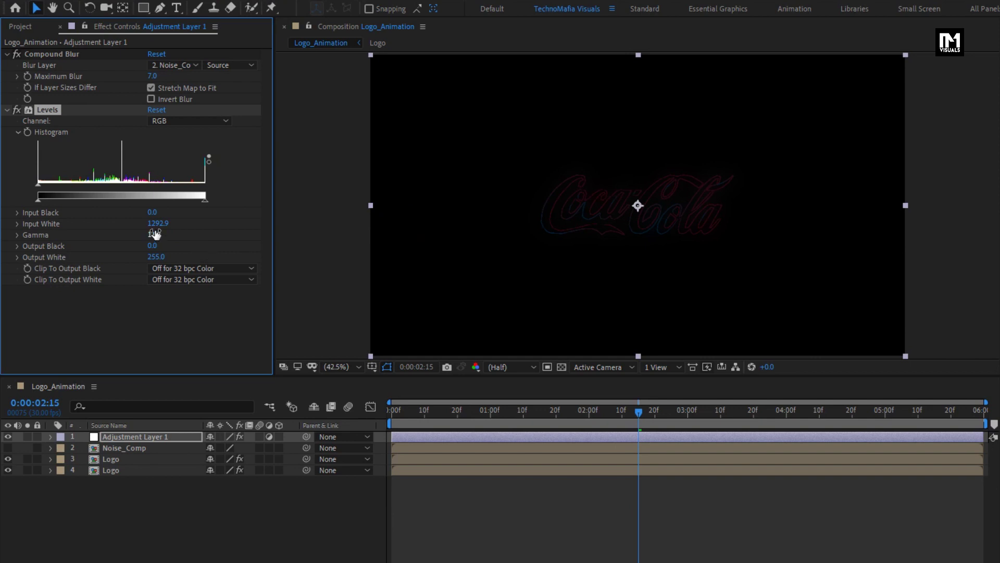
{"action": "mouse_move", "coordinate": [154, 223]}
{"action": "left_mouse_down"}
{"action": "mouse_move", "coordinate": [299, 224]}
{"action": "mouse_move", "coordinate": [201, 229]}
{"action": "left_mouse_up"}
{"action": "left_click_drag", "start_coordinate": [152, 239], "coordinate": [130, 239]}
{"action": "left_click", "coordinate": [160, 258]}
{"action": "left_click_drag", "start_coordinate": [160, 258], "coordinate": [680, 257]}
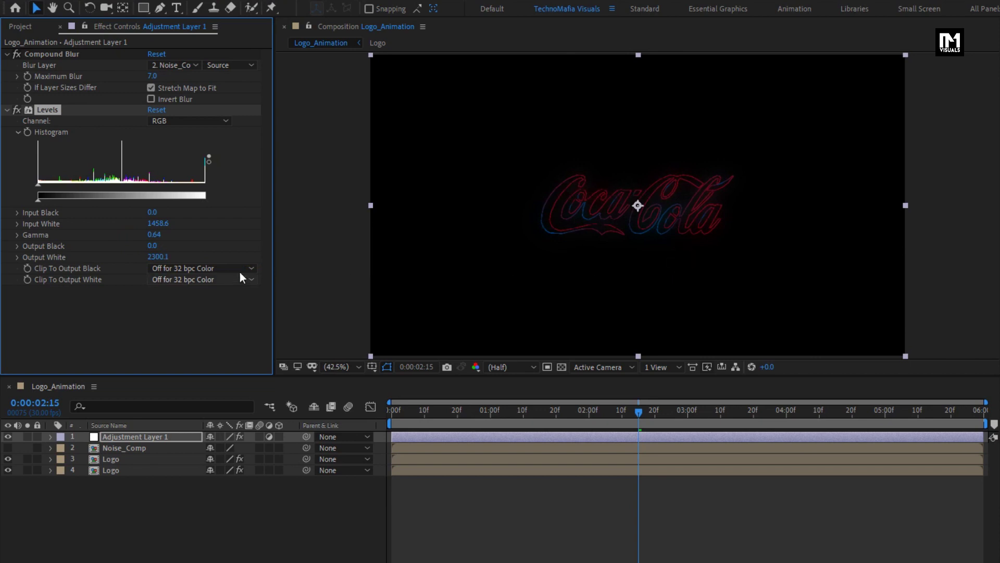
{"action": "left_click", "coordinate": [153, 258]}
{"action": "left_click_drag", "start_coordinate": [154, 258], "coordinate": [360, 253]}
- Preview the logo animation from the first frame
{"action": "left_click_drag", "start_coordinate": [551, 420], "coordinate": [385, 415]}
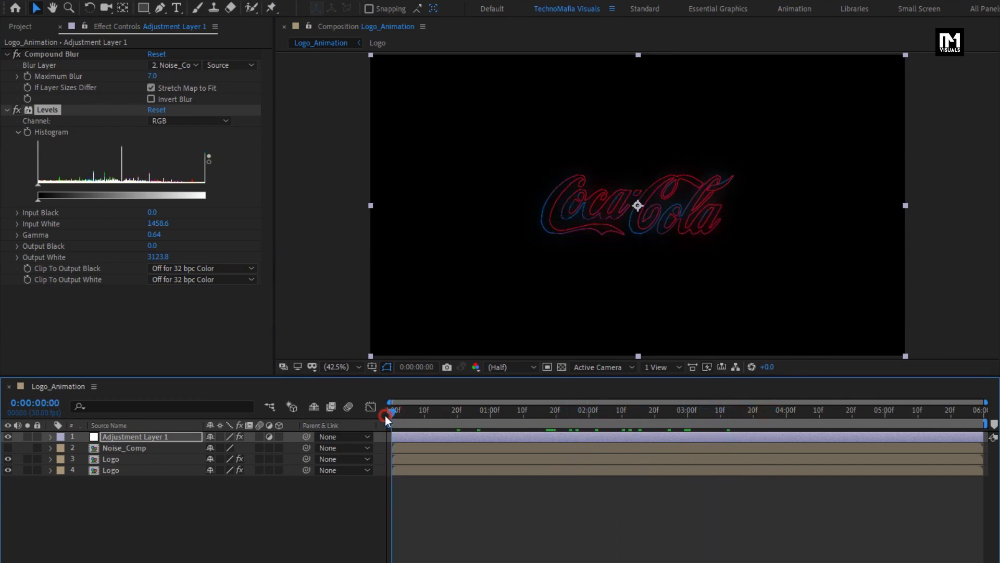
{"action": "key", "text": "space"}
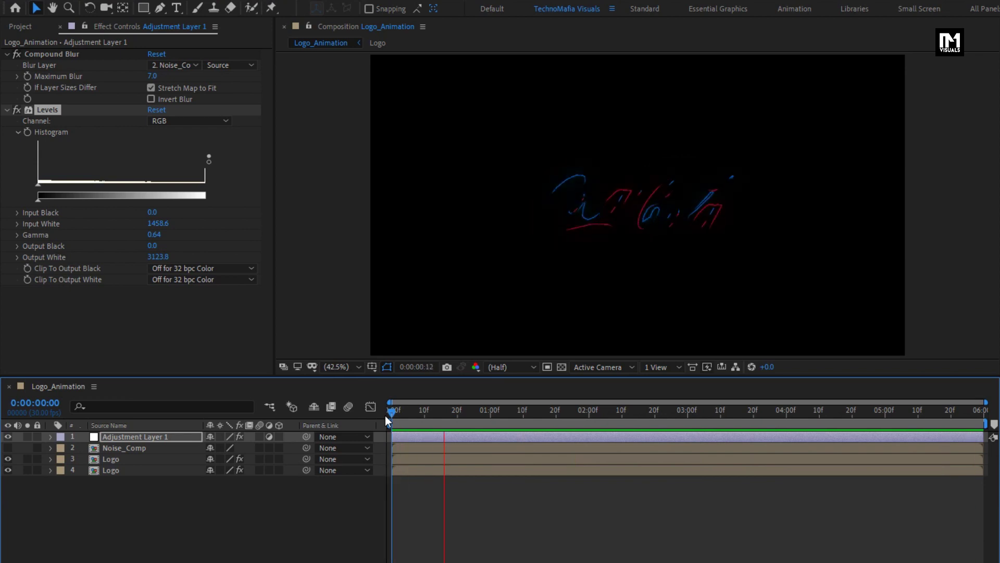
{"action": "key", "text": "space"}
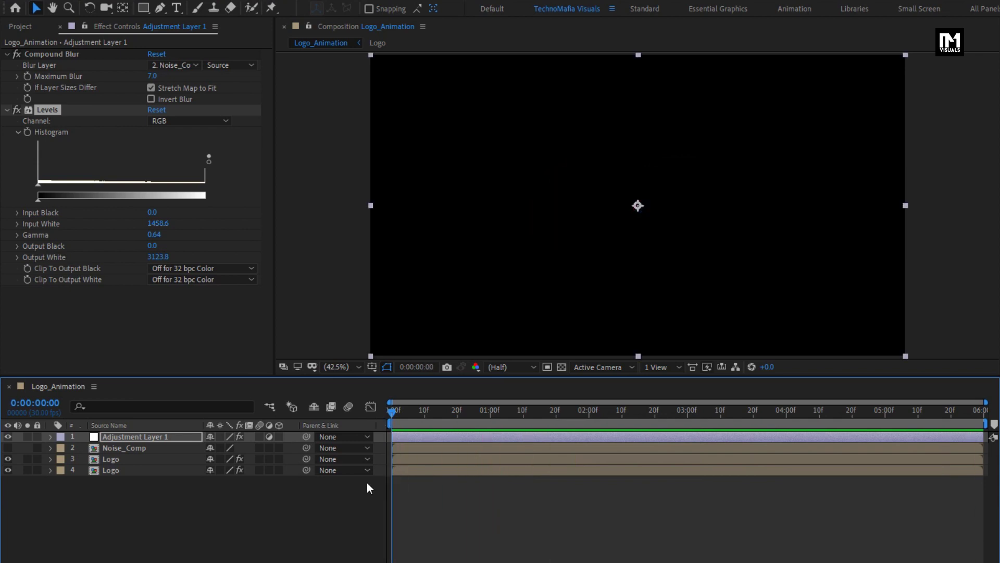
- Pre-compose the adjustment layer, Noise_Comp and both Logo layers into one composition named Neon_logo
{"action": "left_click_drag", "start_coordinate": [168, 510], "coordinate": [127, 438]}
{"action": "right_click", "coordinate": [127, 437]}
{"action": "left_click", "coordinate": [155, 383]}
{"action": "type", "text": "Neo"}
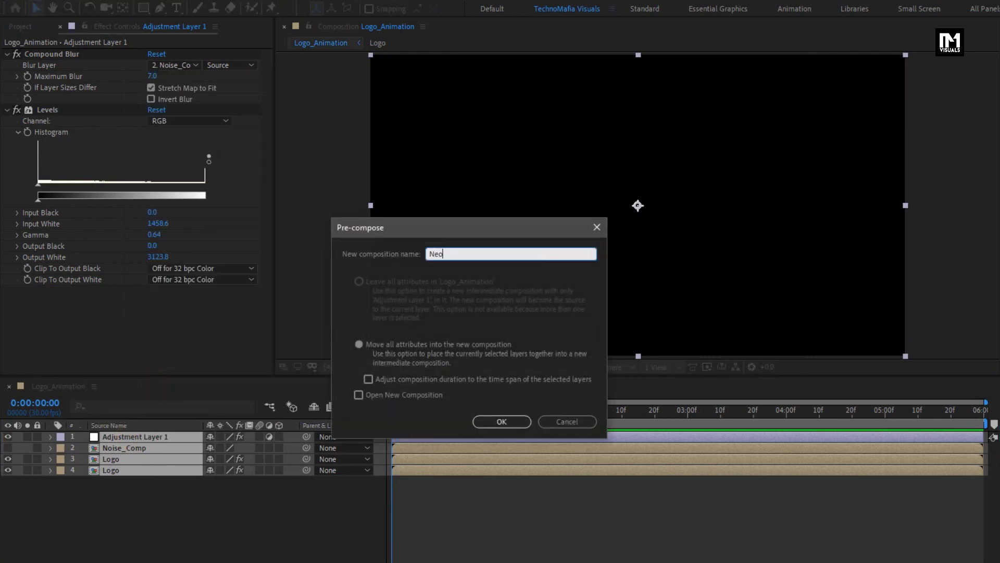
{"action": "type", "text": "n_L"}
{"action": "left_click", "coordinate": [501, 422]}
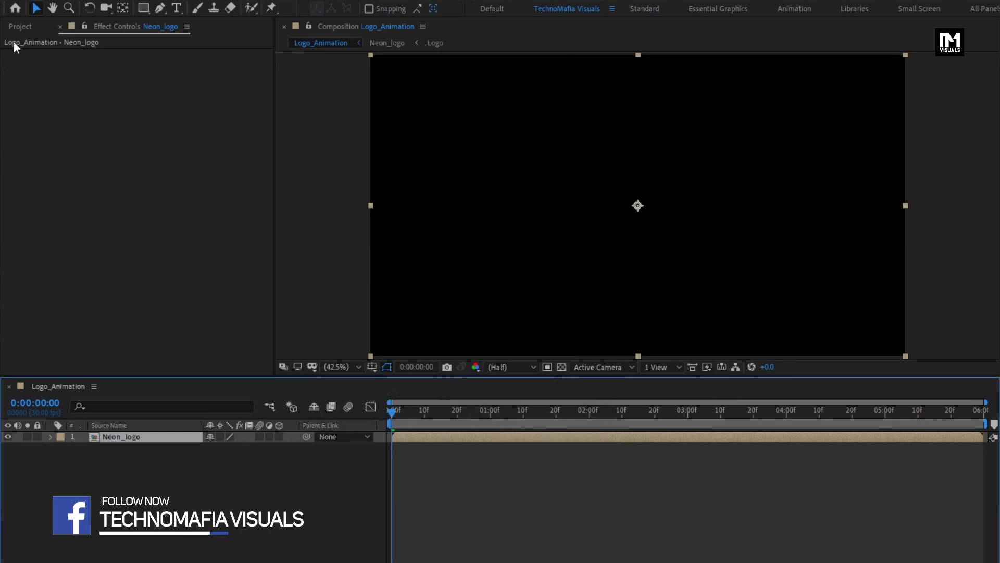
- Place Cloud_Background.mp4 beneath the Neon_logo layer, check it around 0:00:02:10, and select Neon_logo
{"action": "left_click", "coordinate": [20, 27]}
{"action": "left_click", "coordinate": [73, 145]}
{"action": "left_click_drag", "start_coordinate": [73, 145], "coordinate": [123, 489]}
{"action": "left_click_drag", "start_coordinate": [558, 417], "coordinate": [621, 417]}
{"action": "left_click", "coordinate": [142, 438]}
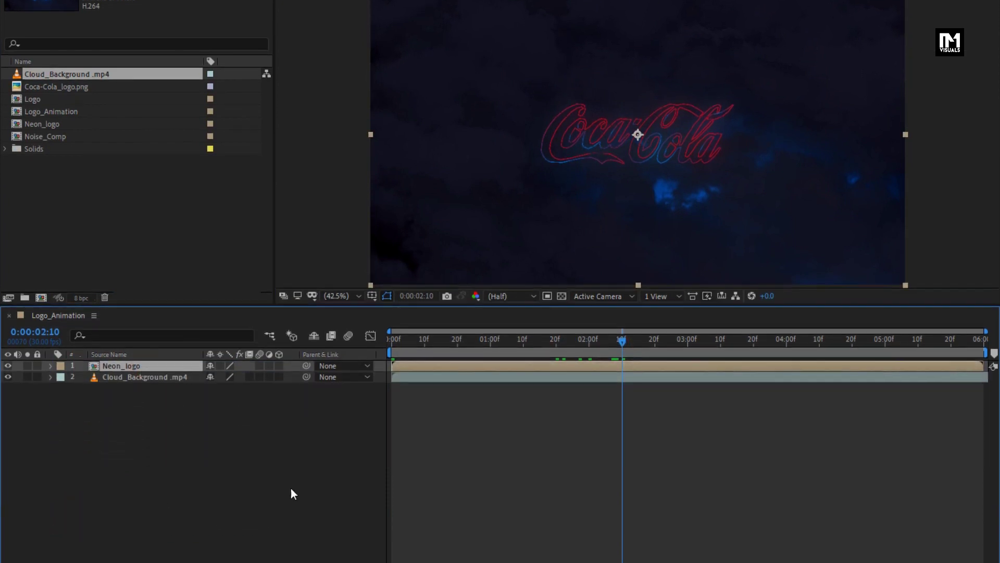
- Set the Neon_logo layer's blending mode to Add
{"action": "left_click", "coordinate": [262, 557]}
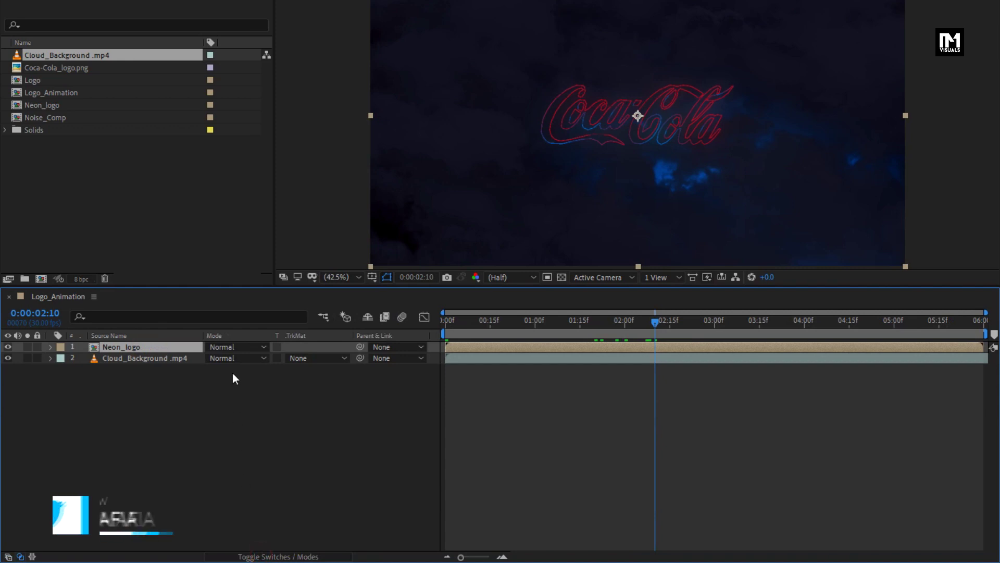
{"action": "left_click", "coordinate": [225, 347]}
{"action": "left_click", "coordinate": [267, 129]}
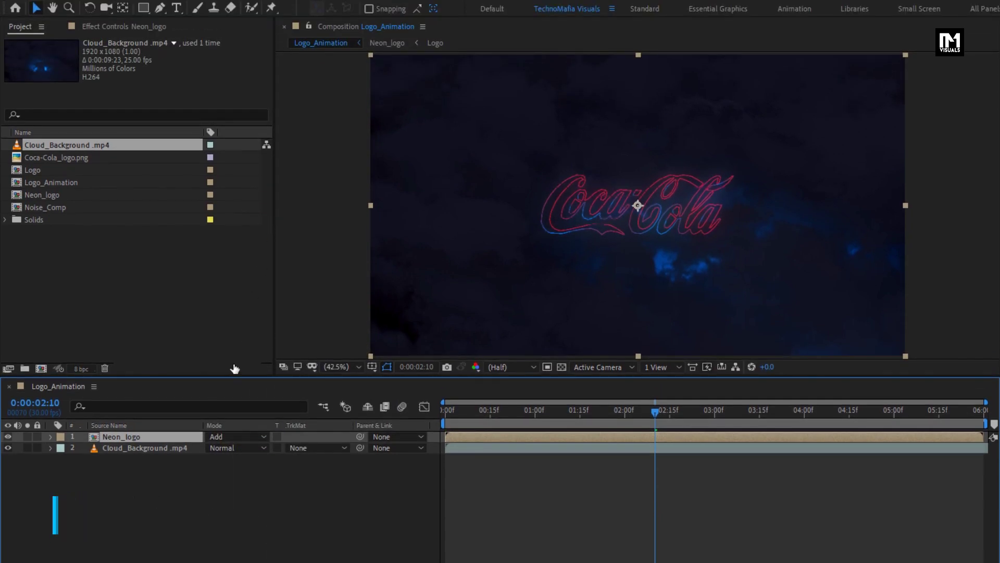
- Apply the Glow effect to the Neon_logo layer and set its Glow Radius to 45
{"action": "left_click", "coordinate": [136, 436]}
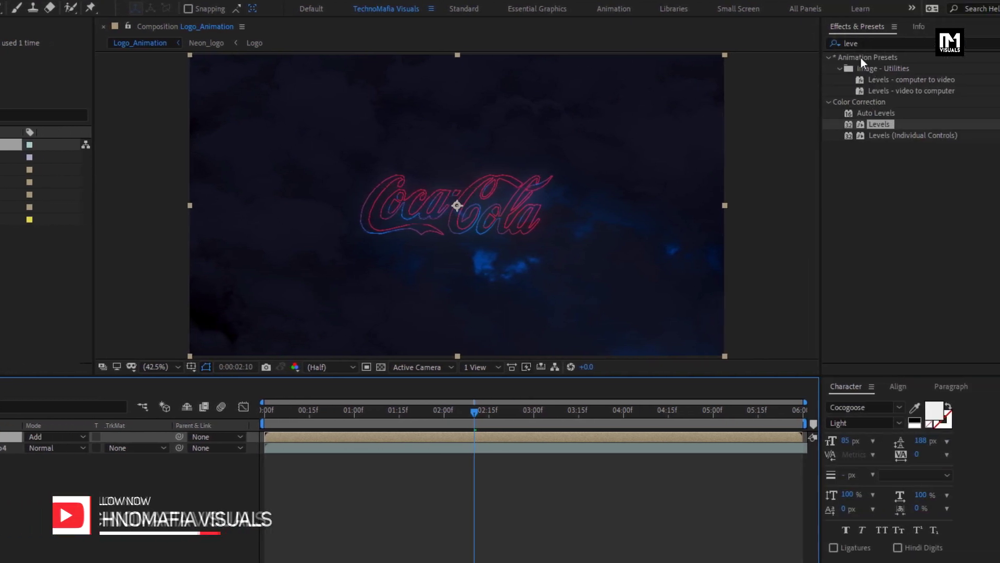
{"action": "left_click", "coordinate": [927, 44]}
{"action": "type", "text": "glow"}
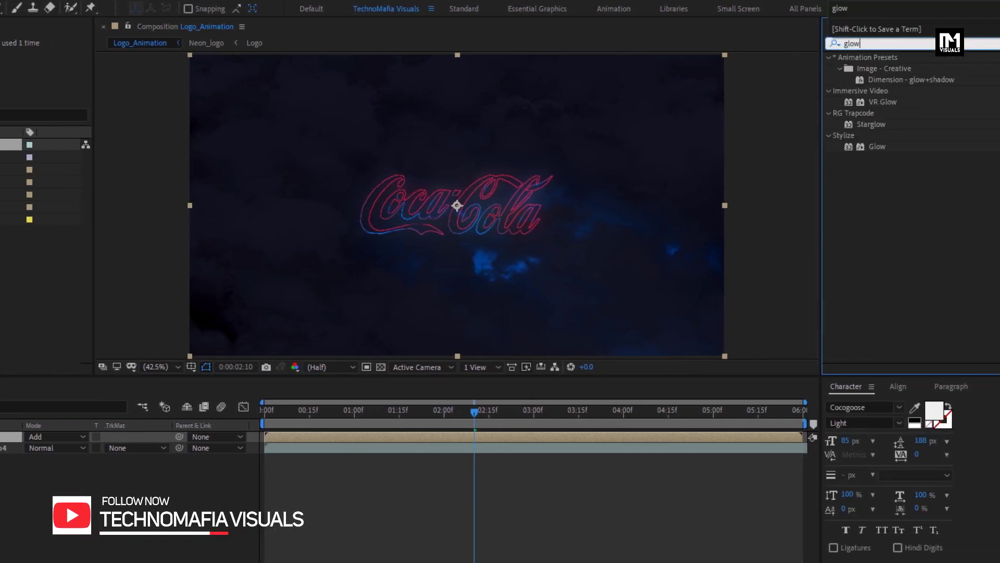
{"action": "double_click", "coordinate": [876, 146]}
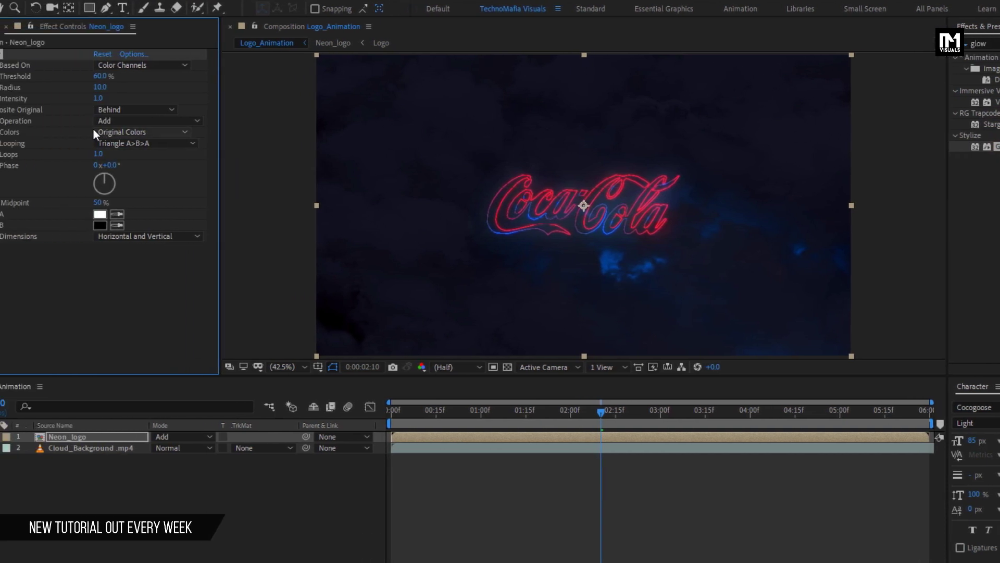
{"action": "left_click", "coordinate": [154, 89]}
{"action": "type", "text": "45"}
{"action": "key", "text": "Return"}
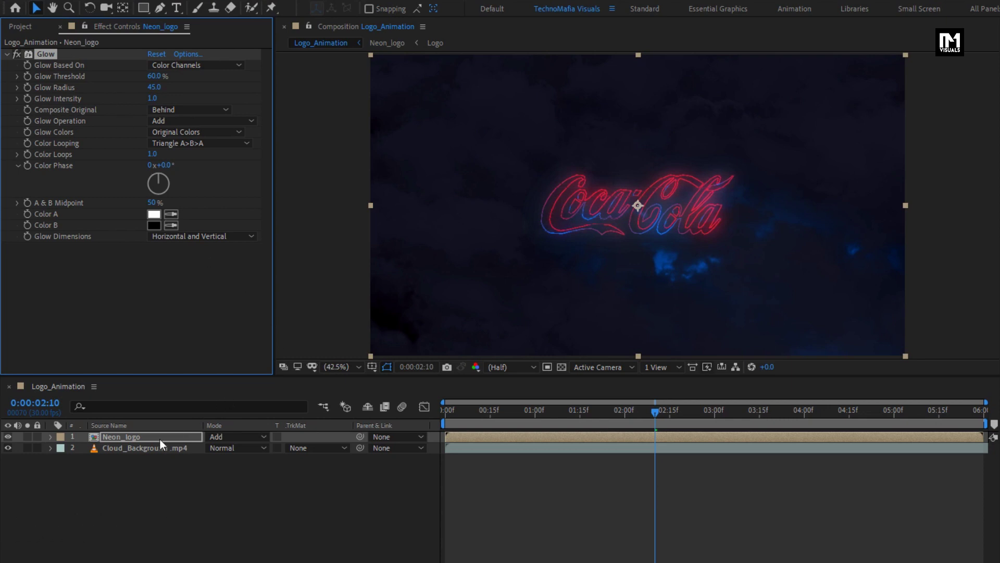
- Make Neon_logo a 3D layer and add a Position keyframe at 0:00:02:00
{"action": "left_click", "coordinate": [307, 555]}
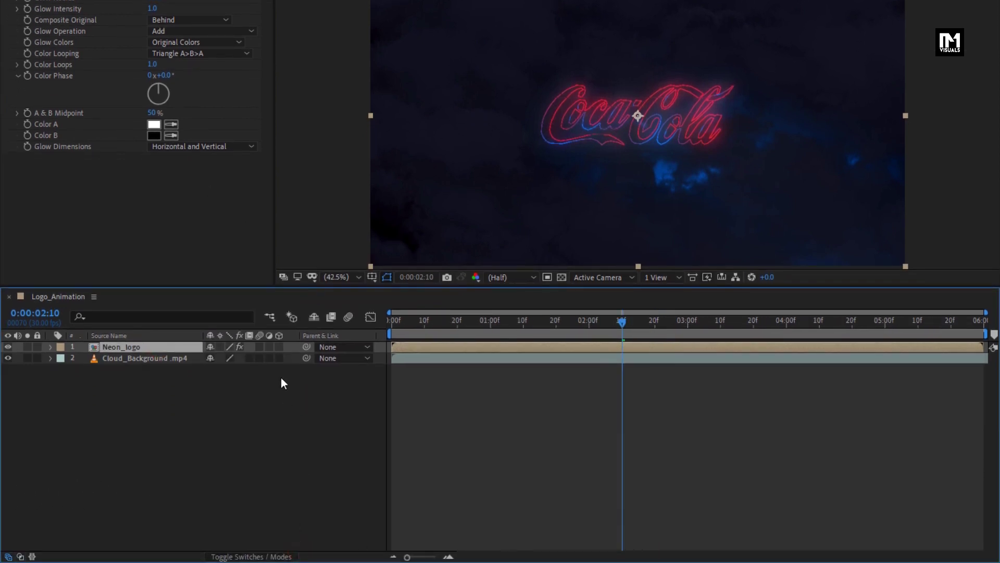
{"action": "left_click", "coordinate": [280, 346]}
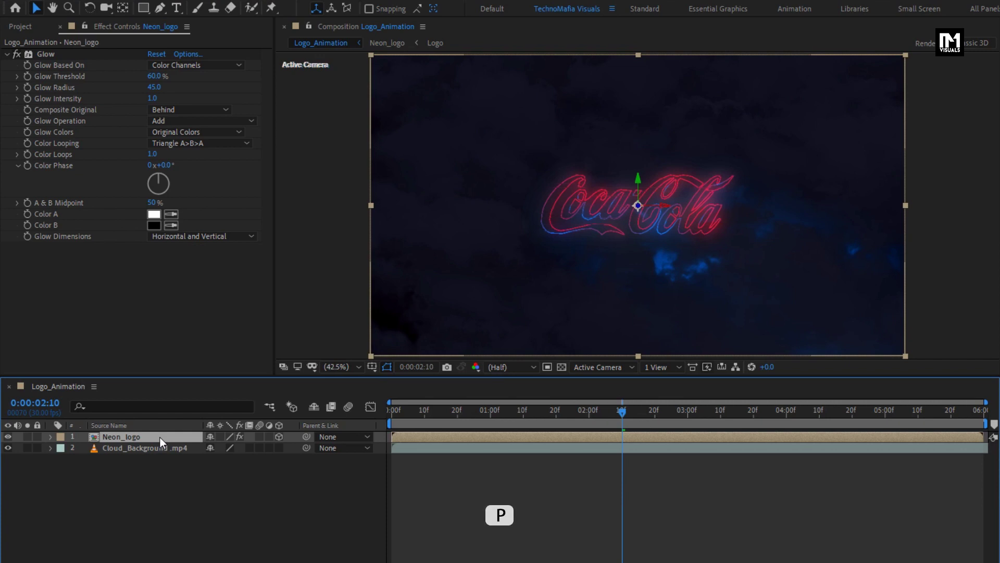
{"action": "key", "text": "p"}
{"action": "left_click_drag", "start_coordinate": [530, 413], "coordinate": [587, 418]}
{"action": "left_click", "coordinate": [83, 447]}
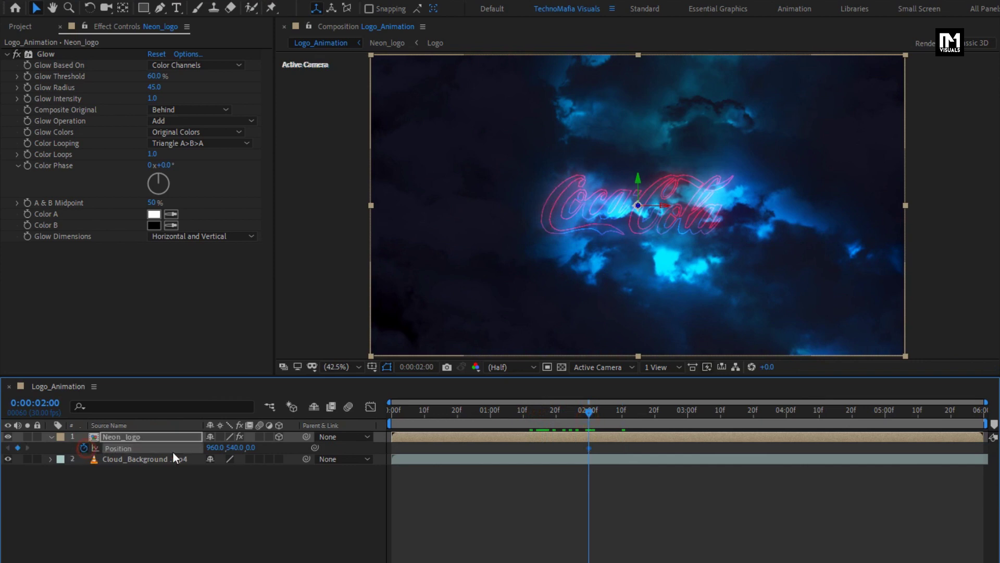
- Keyframe Neon_logo's Z Position at -2004 on the first frame and check the move around 0:00:00:05
{"action": "key", "text": "Home"}
{"action": "left_click", "coordinate": [311, 418]}
{"action": "left_click_drag", "start_coordinate": [251, 447], "coordinate": [19, 447]}
{"action": "left_click_drag", "start_coordinate": [257, 447], "coordinate": [8, 454]}
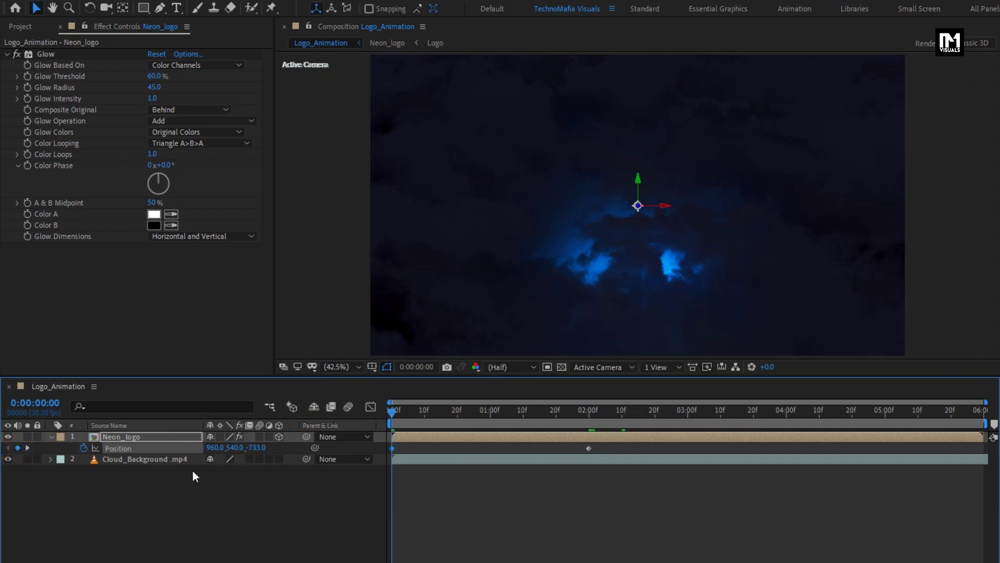
{"action": "left_click_drag", "start_coordinate": [252, 447], "coordinate": [9, 450]}
{"action": "left_click_drag", "start_coordinate": [248, 455], "coordinate": [13, 449]}
{"action": "left_click_drag", "start_coordinate": [260, 450], "coordinate": [3, 448]}
{"action": "left_click_drag", "start_coordinate": [250, 448], "coordinate": [178, 452]}
{"action": "mouse_move", "coordinate": [400, 417]}
{"action": "left_mouse_down"}
{"action": "mouse_move", "coordinate": [488, 417]}
{"action": "mouse_move", "coordinate": [407, 417]}
{"action": "left_mouse_up"}
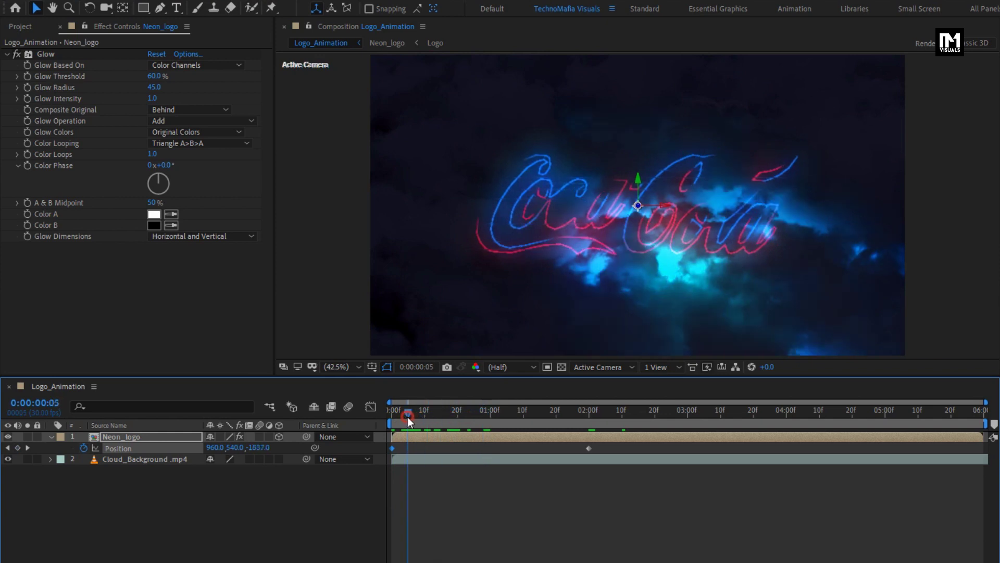
- Apply Easy Ease to both Neon_logo Position keyframes and reshape the speed graph into an early peak of about 4000 px/sec with a long slowdown
{"action": "left_click_drag", "start_coordinate": [611, 446], "coordinate": [395, 449]}
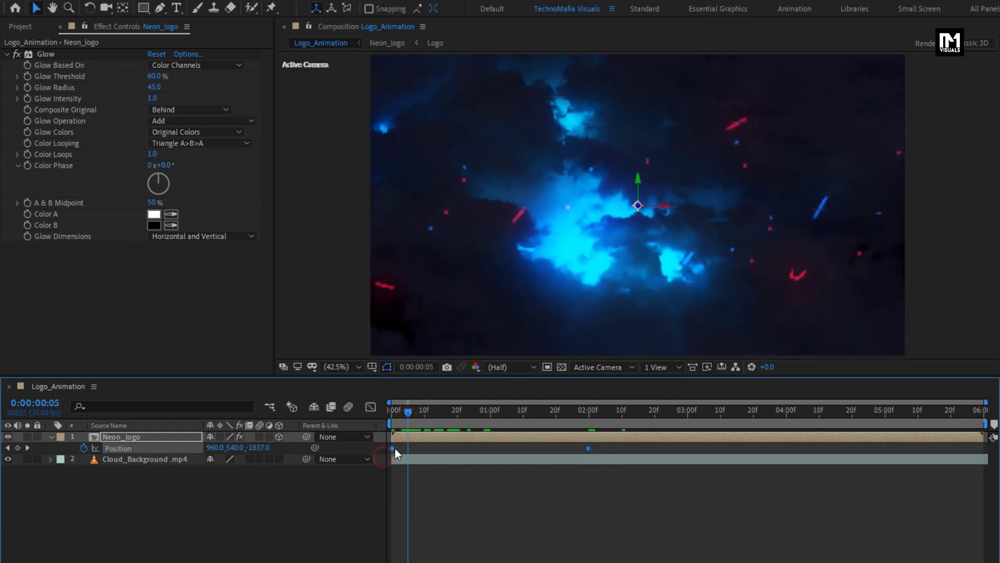
{"action": "right_click", "coordinate": [391, 448]}
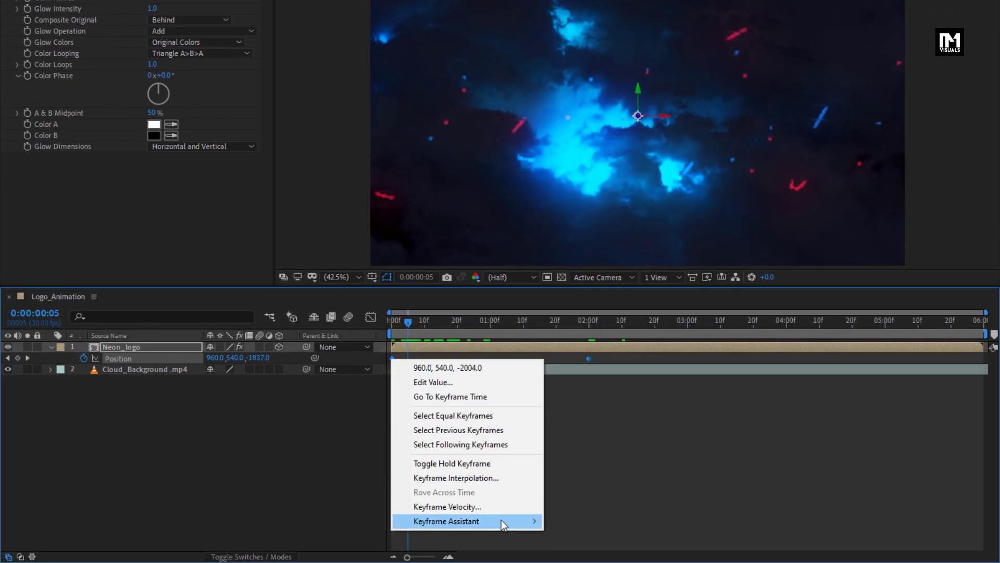
{"action": "mouse_move", "coordinate": [501, 520]}
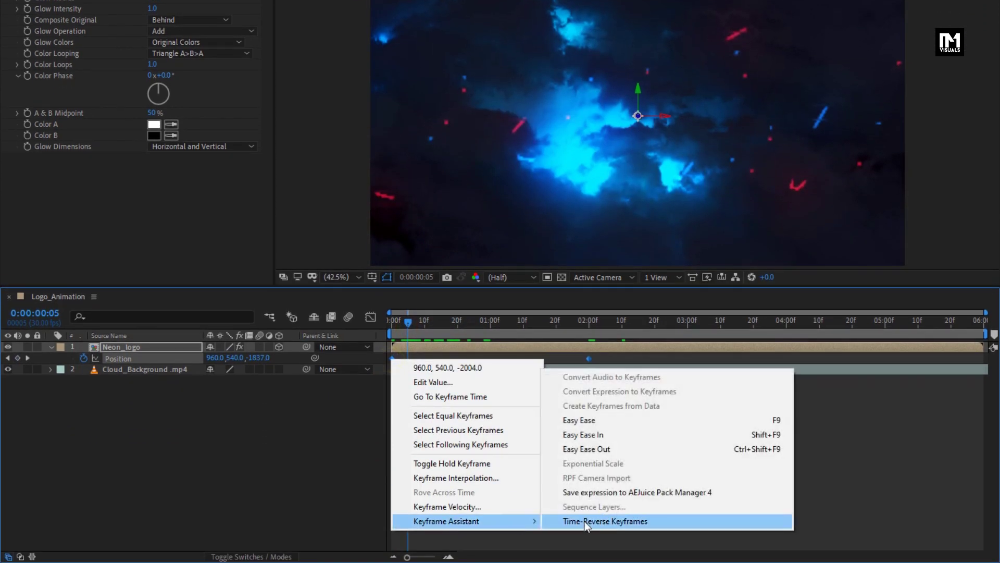
{"action": "left_click", "coordinate": [606, 421]}
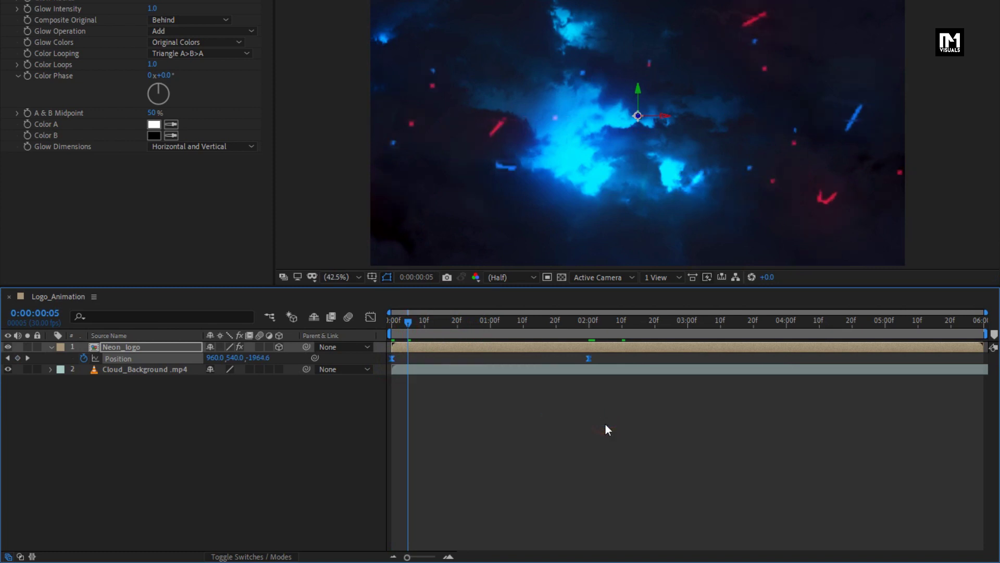
{"action": "left_click", "coordinate": [371, 316]}
{"action": "left_click_drag", "start_coordinate": [617, 497], "coordinate": [411, 518]}
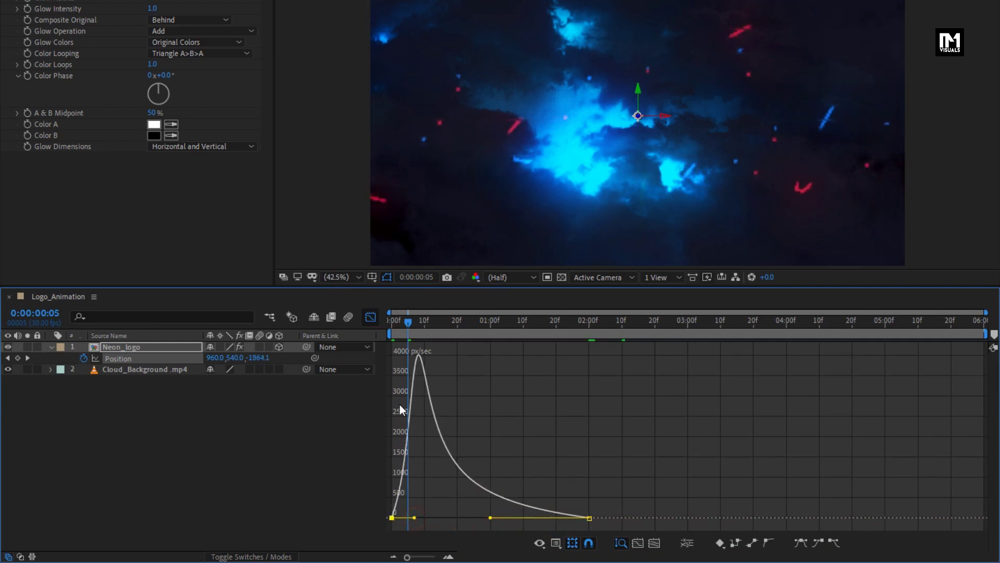
- Preview the logo's fly-in from the first frame, close the Graph Editor and check the animation at 0:00:01:01
{"action": "left_click", "coordinate": [392, 322]}
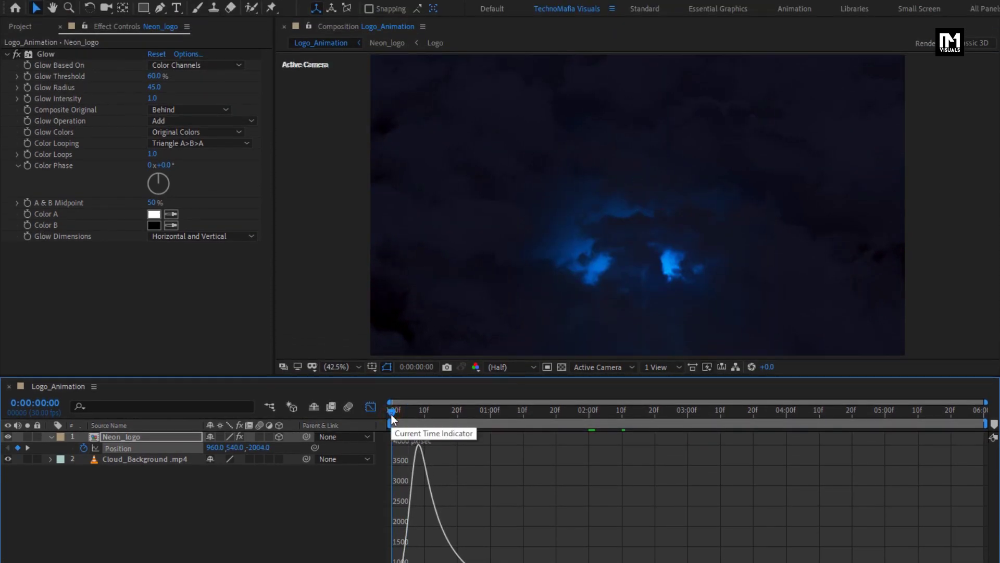
{"action": "key", "text": "space"}
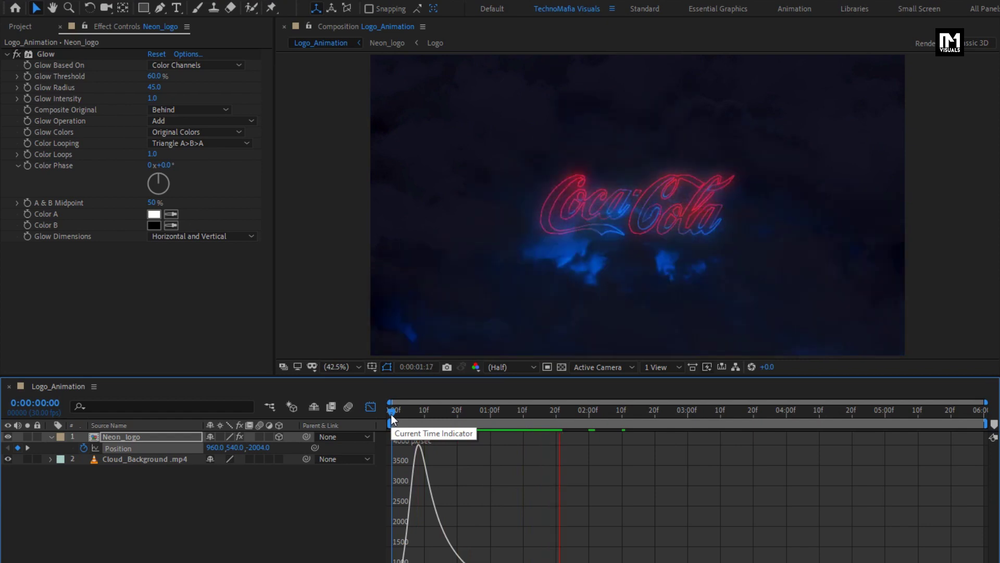
{"action": "key", "text": "space"}
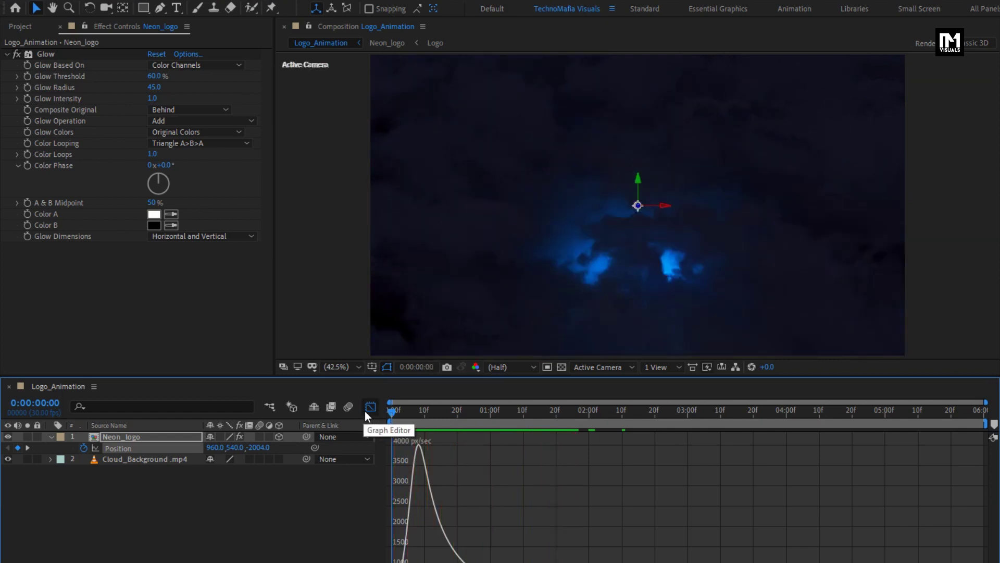
{"action": "left_click", "coordinate": [371, 406]}
{"action": "left_click", "coordinate": [427, 411]}
{"action": "left_click_drag", "start_coordinate": [427, 412], "coordinate": [492, 418]}
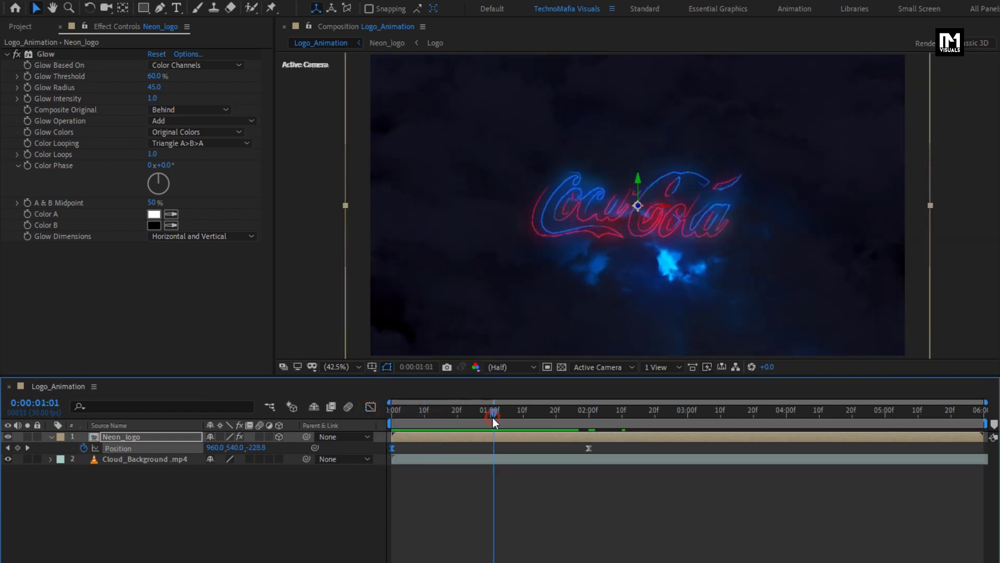
- Duplicate the Neon_logo layer above the cloud background
{"action": "left_click", "coordinate": [131, 438]}
{"action": "key", "text": "ctrl+d"}
{"action": "left_click", "coordinate": [51, 437]}
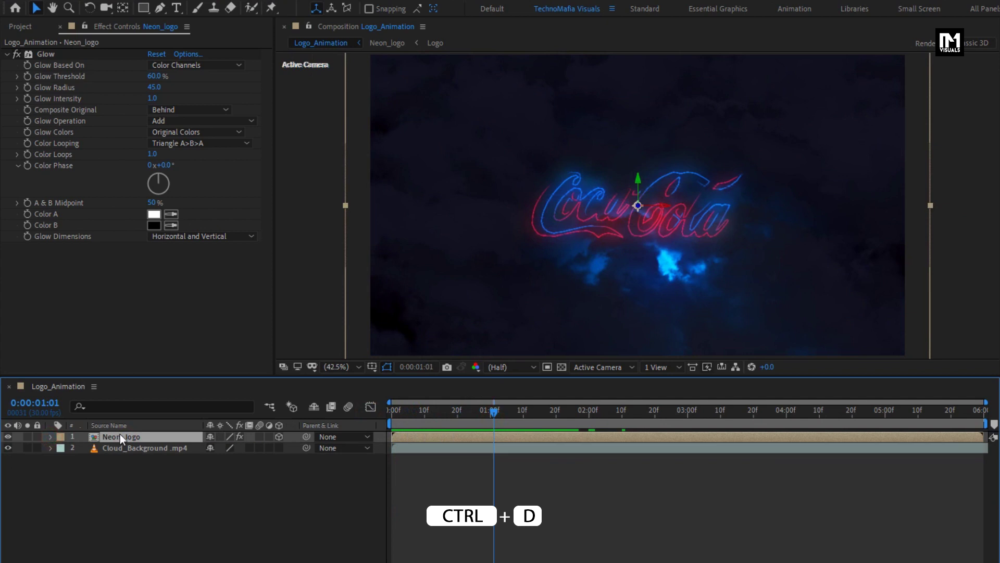
{"action": "key", "text": "ctrl+d"}
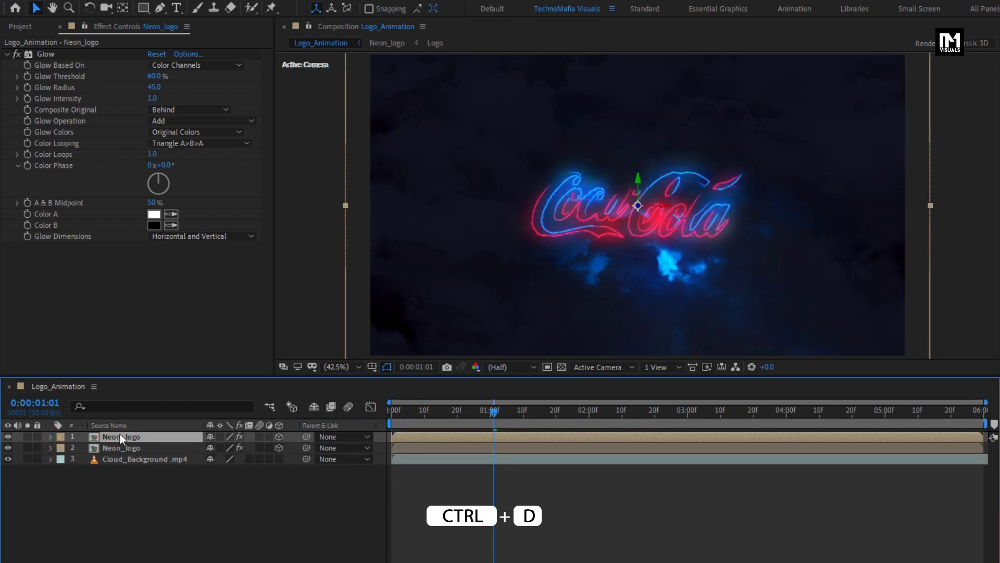
- Apply CC Radial Blur to the upper Neon_logo layer and set its Type to Centered Zoom
{"action": "left_click", "coordinate": [7, 53]}
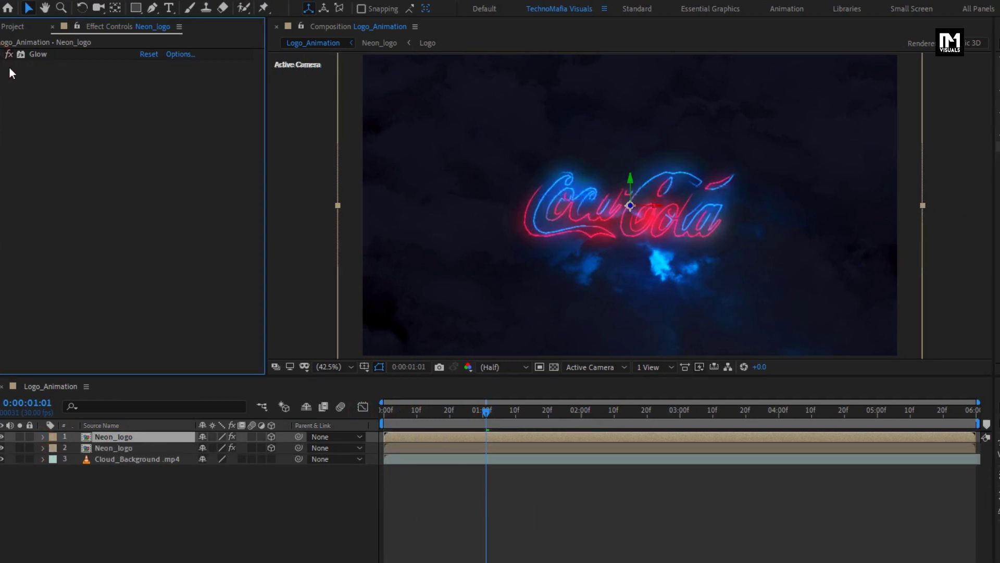
{"action": "left_click", "coordinate": [923, 38]}
{"action": "type", "text": "cc rad"}
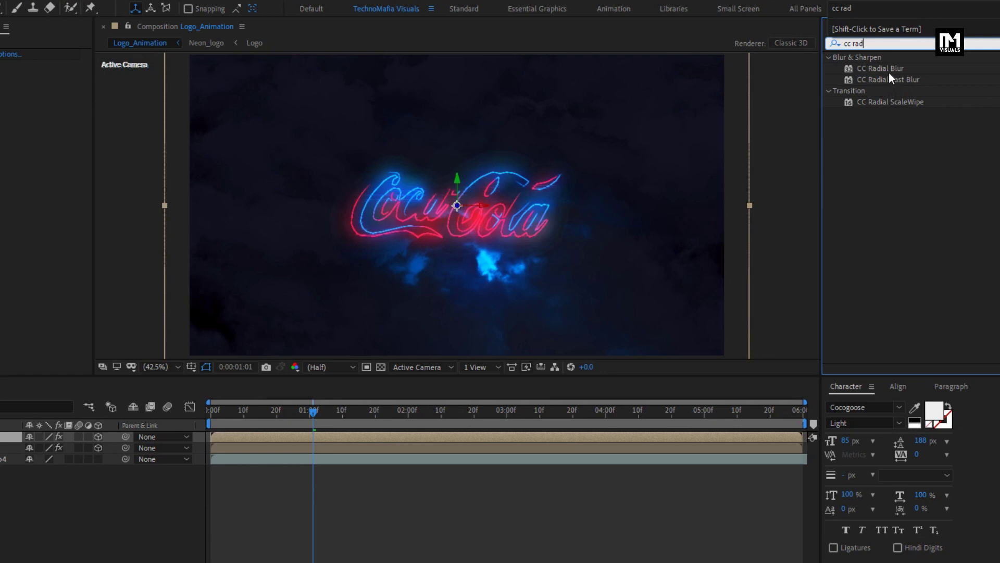
{"action": "left_click", "coordinate": [889, 70]}
{"action": "left_click_drag", "start_coordinate": [889, 70], "coordinate": [521, 181]}
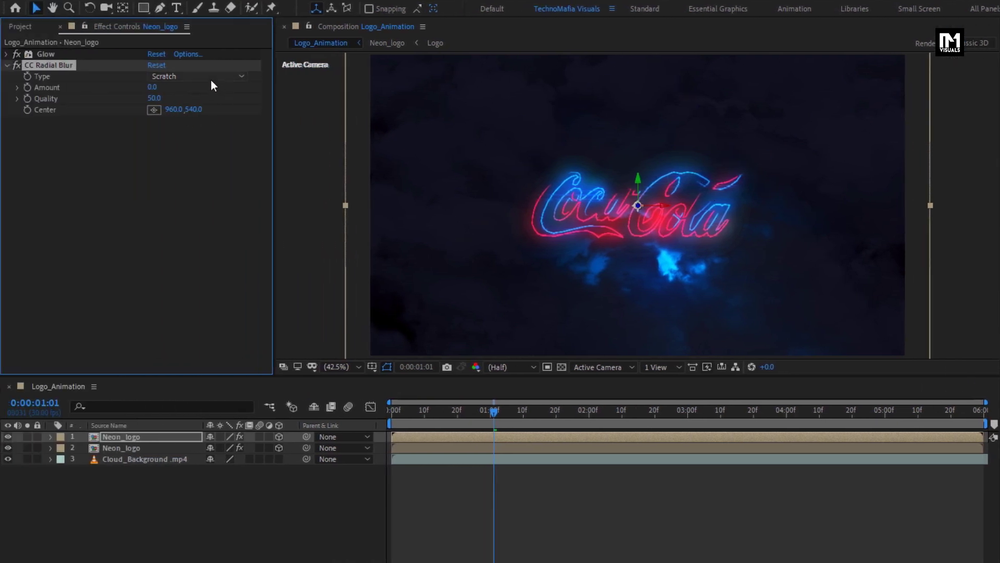
{"action": "left_click", "coordinate": [28, 76]}
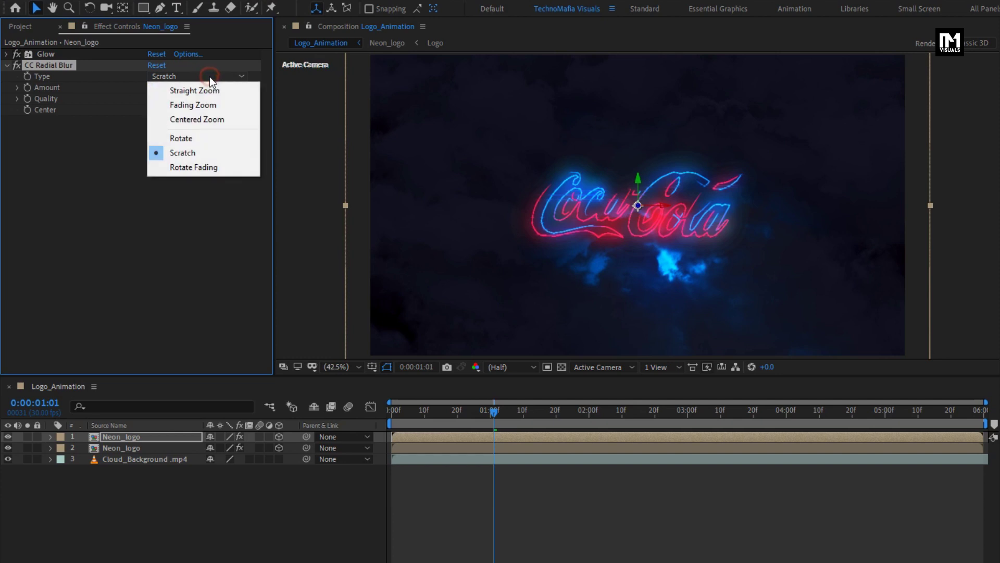
{"action": "left_click", "coordinate": [214, 119]}
- Keyframe the CC Radial Blur Amount at 0 at 0:00:03:00 and 120 at 0:00:01:00, and set Quality to 100
{"action": "left_click_drag", "start_coordinate": [493, 411], "coordinate": [689, 420]}
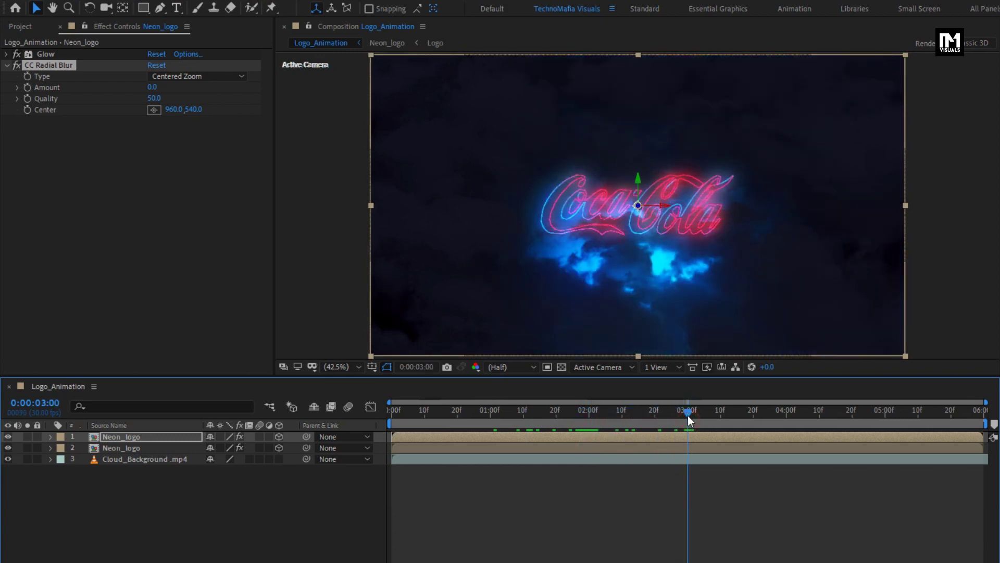
{"action": "left_click", "coordinate": [32, 87]}
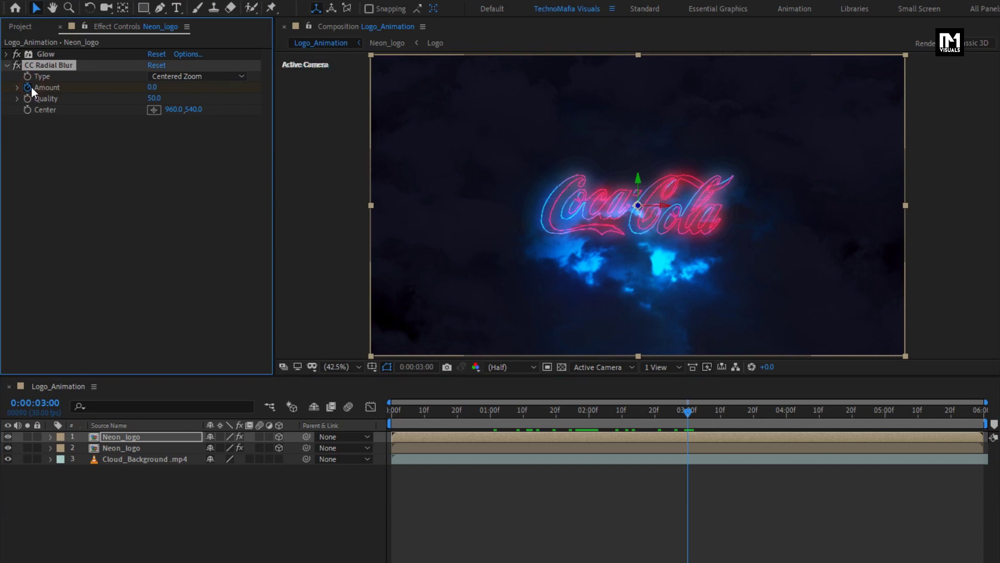
{"action": "left_click", "coordinate": [489, 417]}
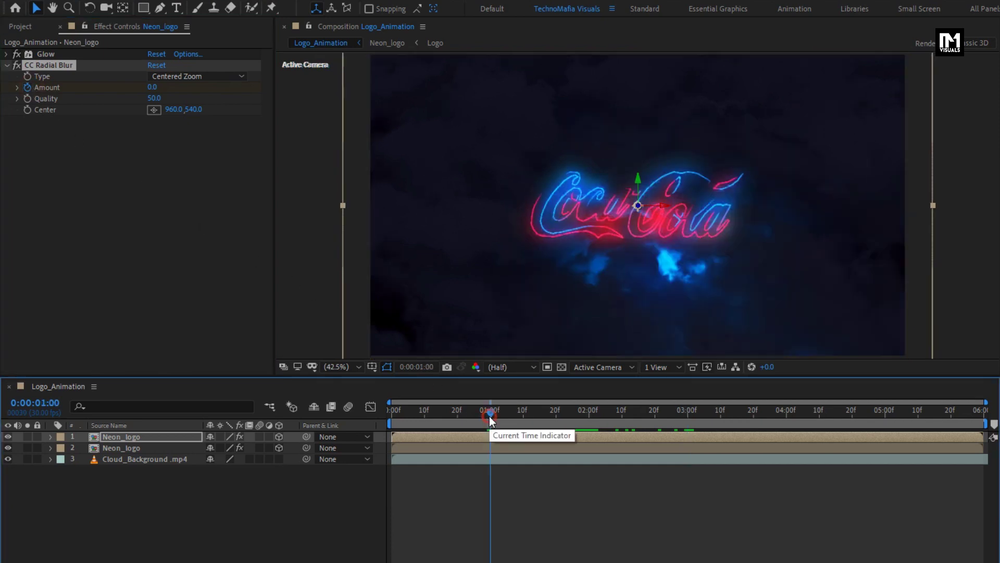
{"action": "left_click", "coordinate": [486, 416]}
{"action": "left_click", "coordinate": [488, 417]}
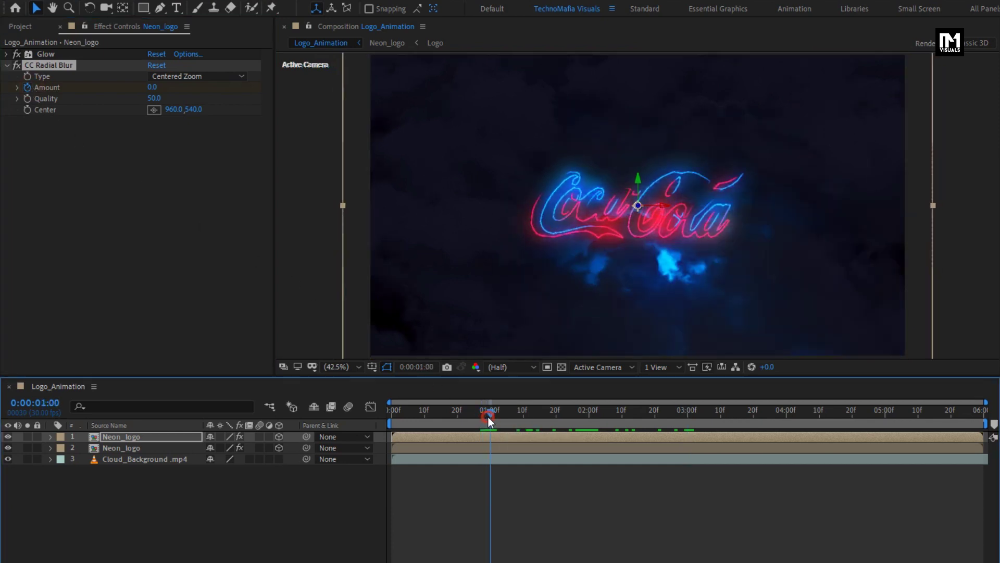
{"action": "left_click", "coordinate": [151, 87]}
{"action": "type", "text": "120"}
{"action": "key", "text": "Return"}
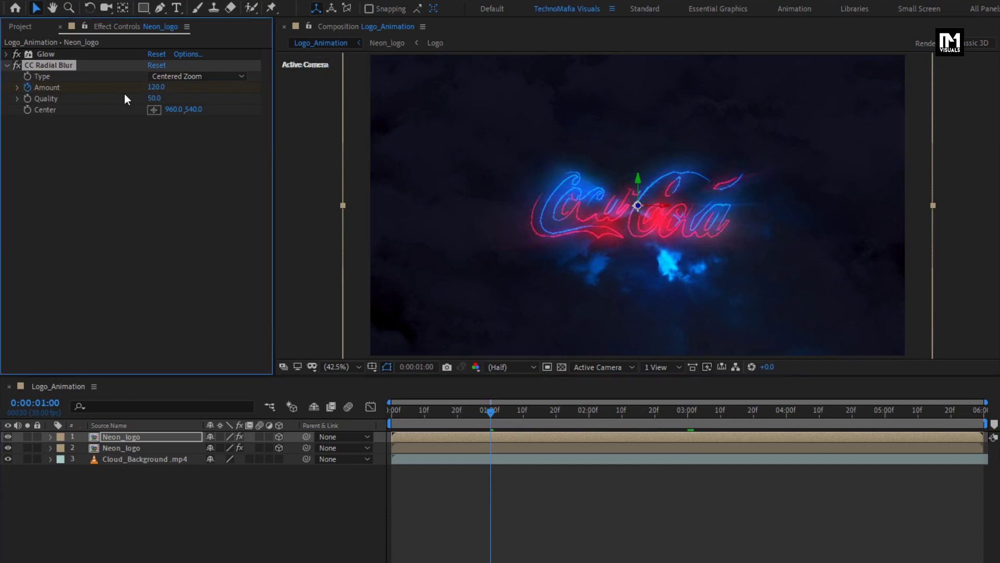
{"action": "left_click", "coordinate": [154, 99]}
{"action": "type", "text": "100u"}
- Reveal the upper Neon_logo layer's keyframes and apply Easy Ease to both CC Radial Blur Amount keyframes
{"action": "left_click", "coordinate": [130, 436]}
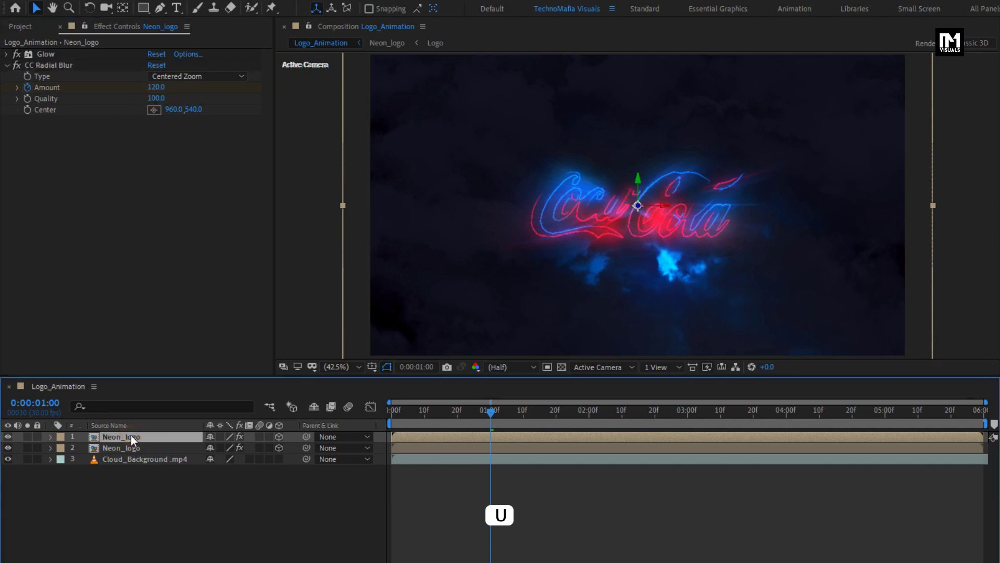
{"action": "key", "text": "u"}
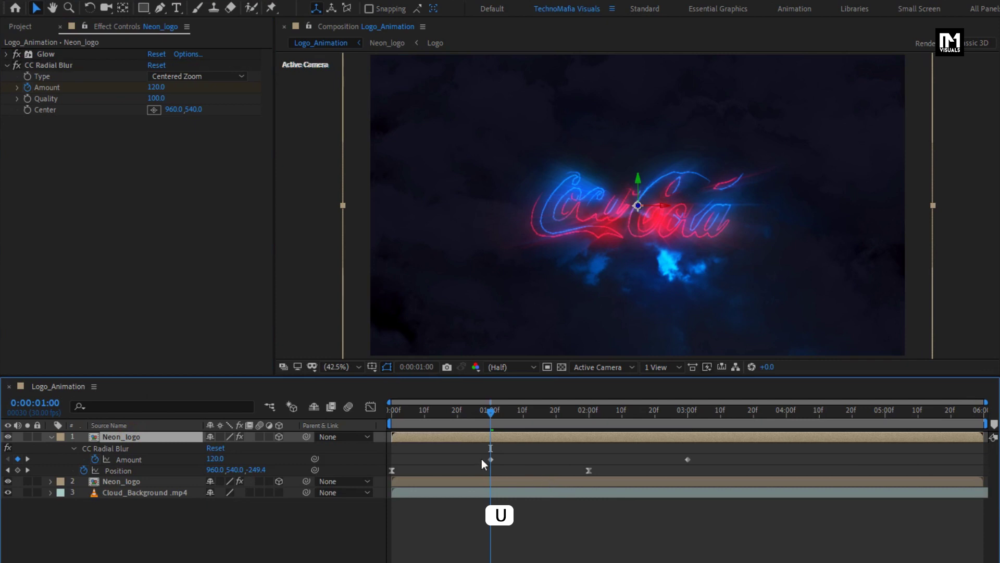
{"action": "left_click_drag", "start_coordinate": [478, 448], "coordinate": [697, 466]}
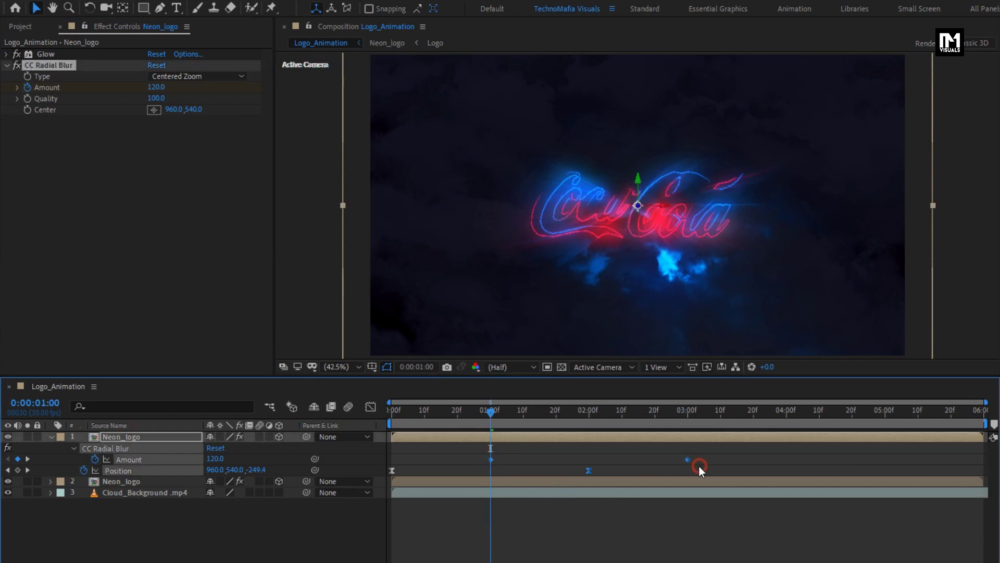
{"action": "left_click", "coordinate": [592, 465]}
{"action": "left_click", "coordinate": [491, 459]}
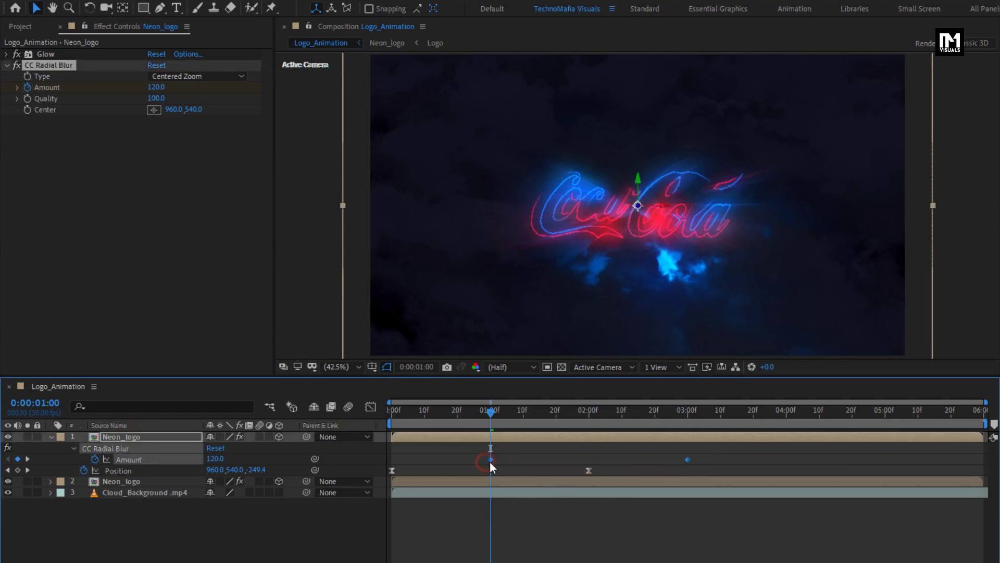
{"action": "right_click", "coordinate": [490, 460]}
{"action": "mouse_move", "coordinate": [626, 533]}
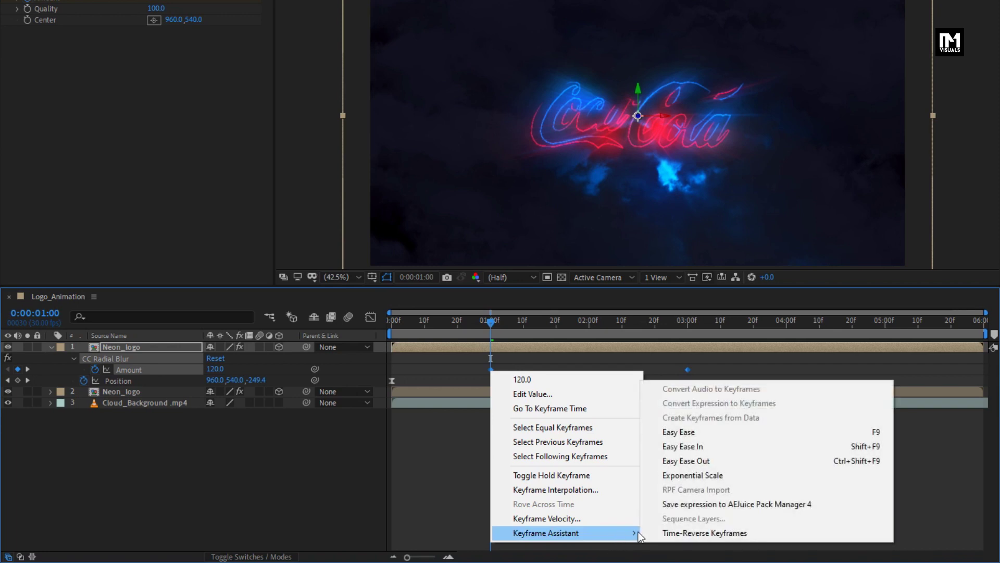
{"action": "left_click", "coordinate": [675, 434]}
- Reshape the Amount curve in the Graph Editor for a steep change right after 0:00:01:00, and check the result up to 0:00:01:14
{"action": "left_click", "coordinate": [368, 318]}
{"action": "left_click_drag", "start_coordinate": [715, 367], "coordinate": [589, 354]}
{"action": "left_click_drag", "start_coordinate": [524, 355], "coordinate": [498, 355]}
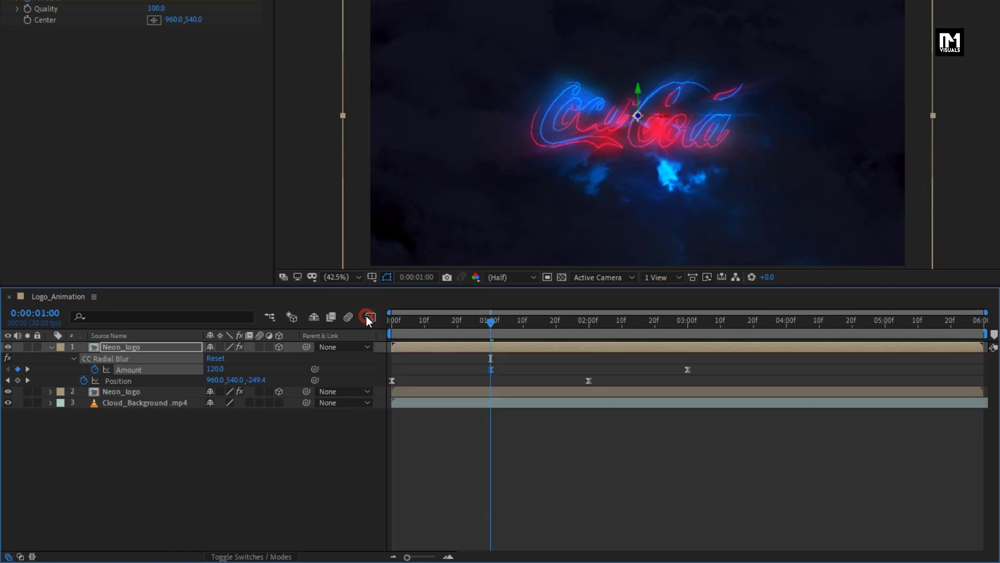
{"action": "left_click", "coordinate": [367, 318]}
{"action": "mouse_move", "coordinate": [412, 322]}
{"action": "left_mouse_down"}
{"action": "mouse_move", "coordinate": [449, 322]}
{"action": "mouse_move", "coordinate": [411, 321]}
{"action": "left_mouse_up"}
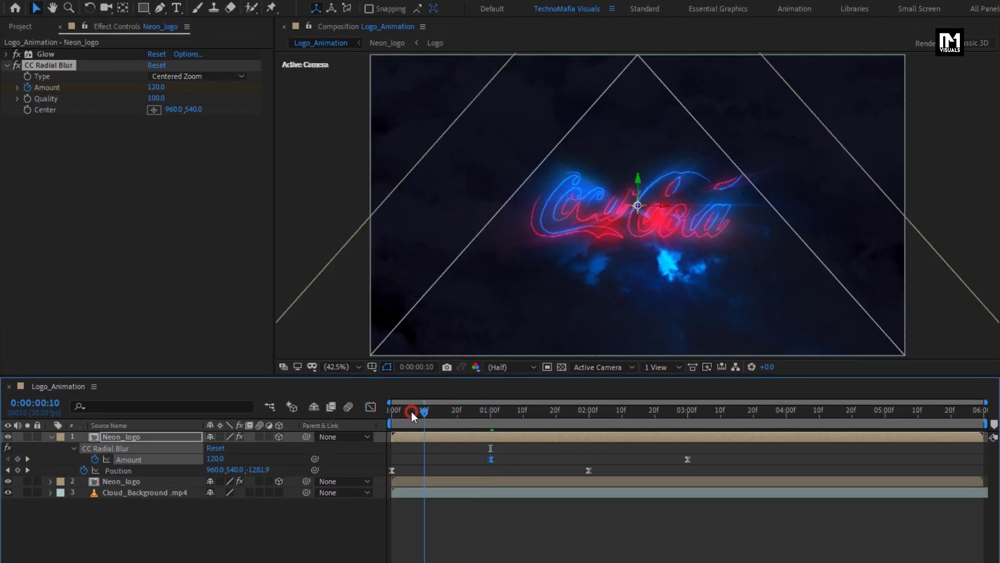
{"action": "left_click_drag", "start_coordinate": [412, 411], "coordinate": [536, 410]}
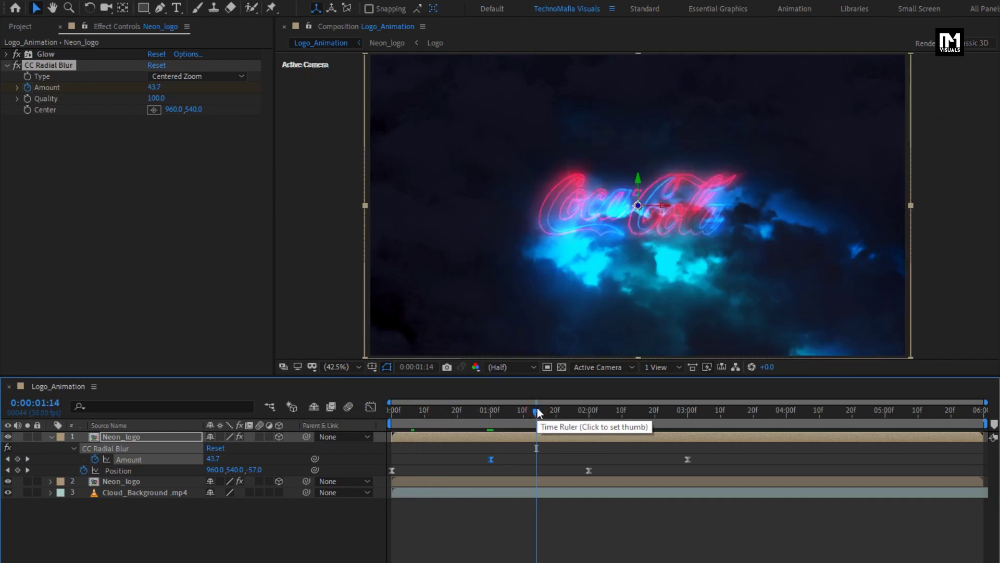
- Add a new camera with the offered settings and a new null object to the Logo_Animation composition
{"action": "left_click", "coordinate": [51, 437]}
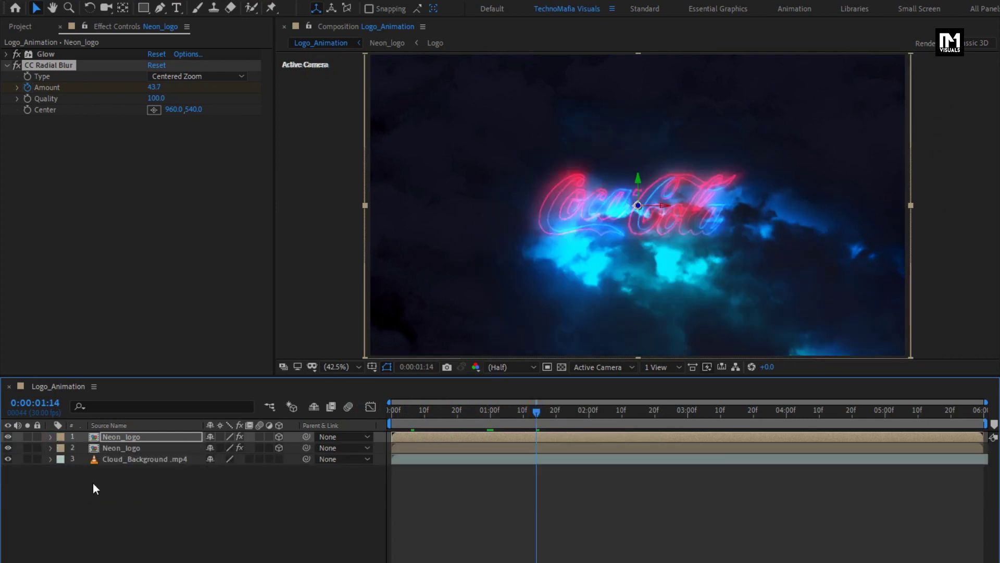
{"action": "right_click", "coordinate": [108, 504]}
{"action": "mouse_move", "coordinate": [176, 363]}
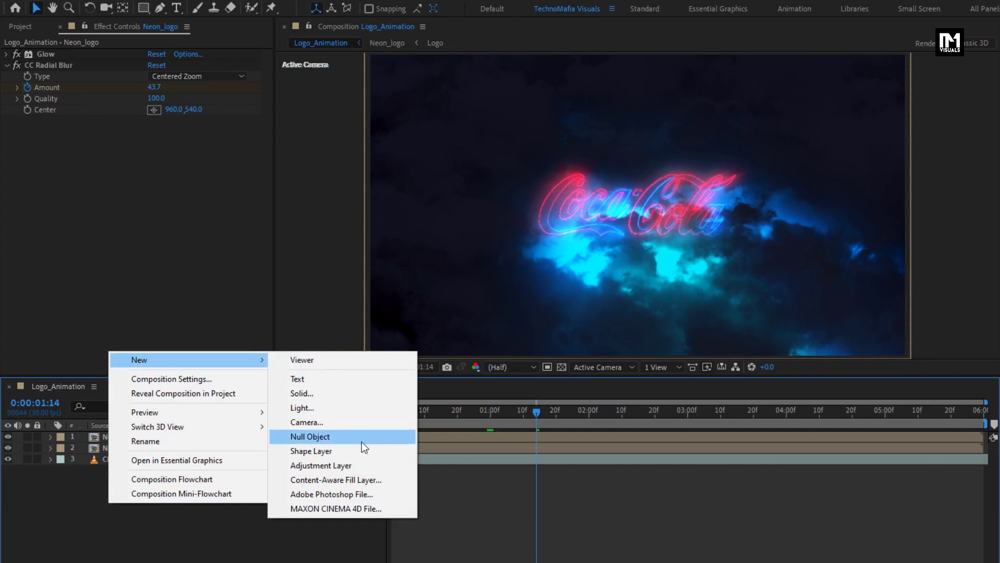
{"action": "left_click", "coordinate": [361, 423]}
{"action": "left_click", "coordinate": [603, 447]}
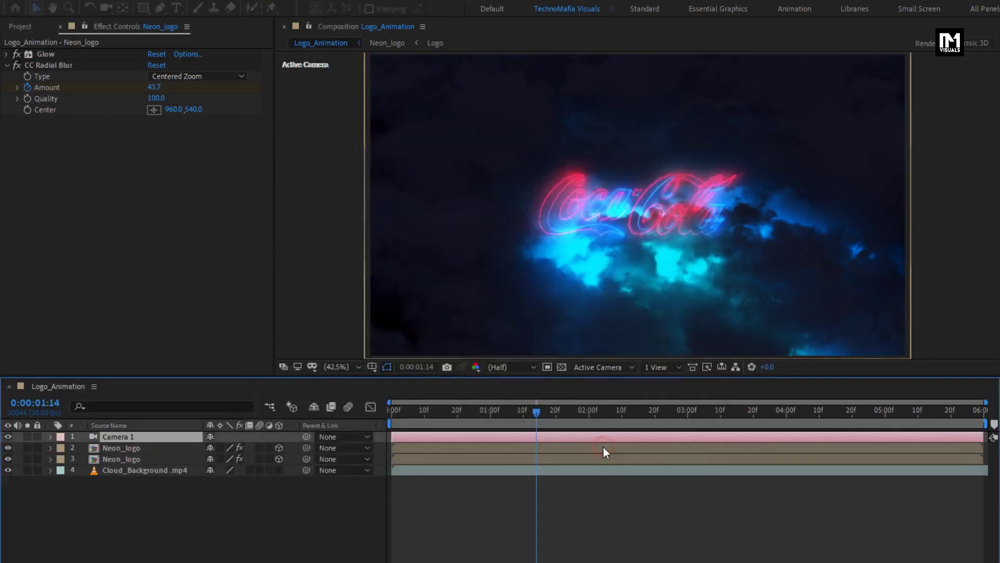
{"action": "right_click", "coordinate": [214, 507]}
{"action": "mouse_move", "coordinate": [317, 367]}
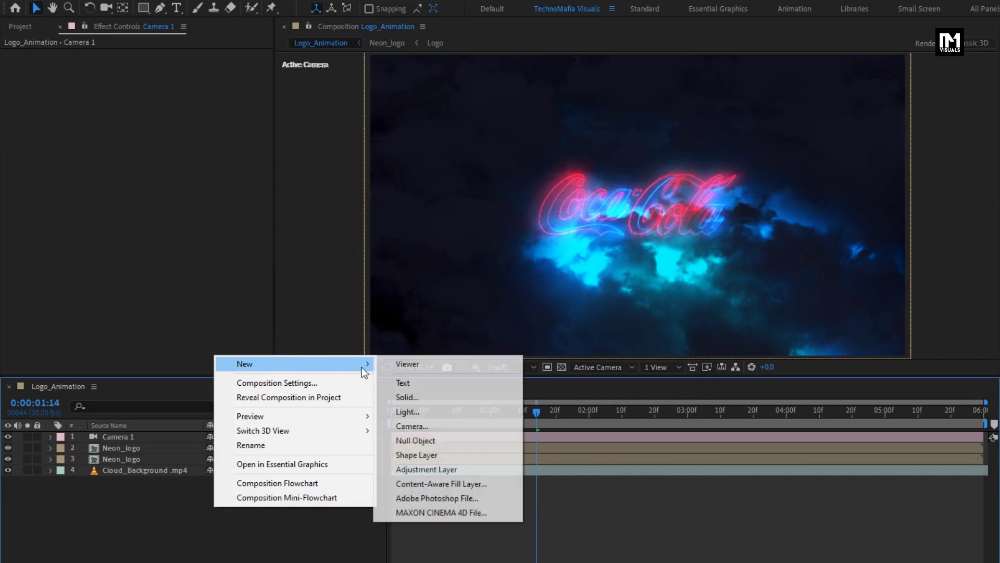
{"action": "left_click", "coordinate": [449, 446]}
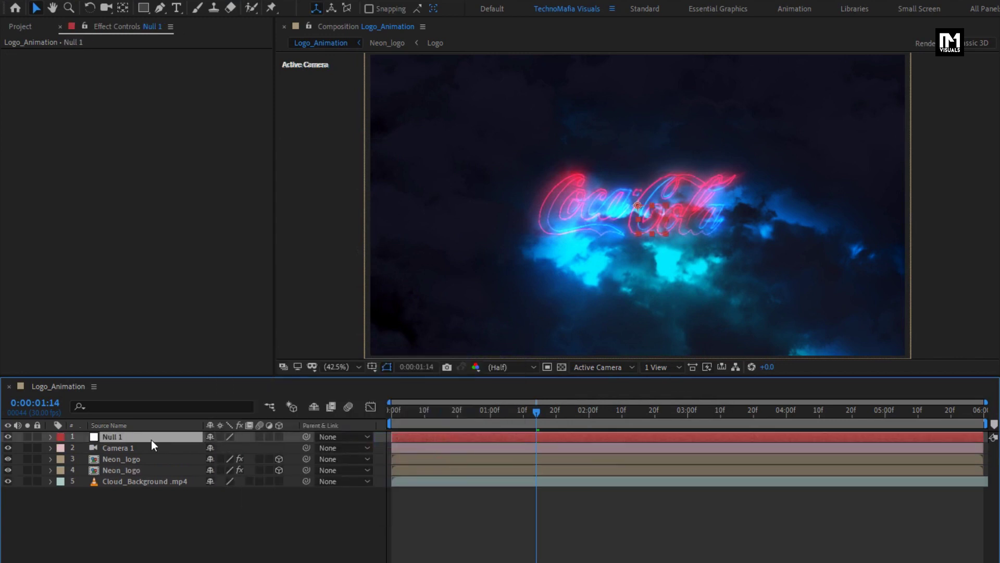
- Make Null 1 a 3D layer and parent Camera 1 to it
{"action": "left_click", "coordinate": [280, 437]}
{"action": "left_click", "coordinate": [133, 448]}
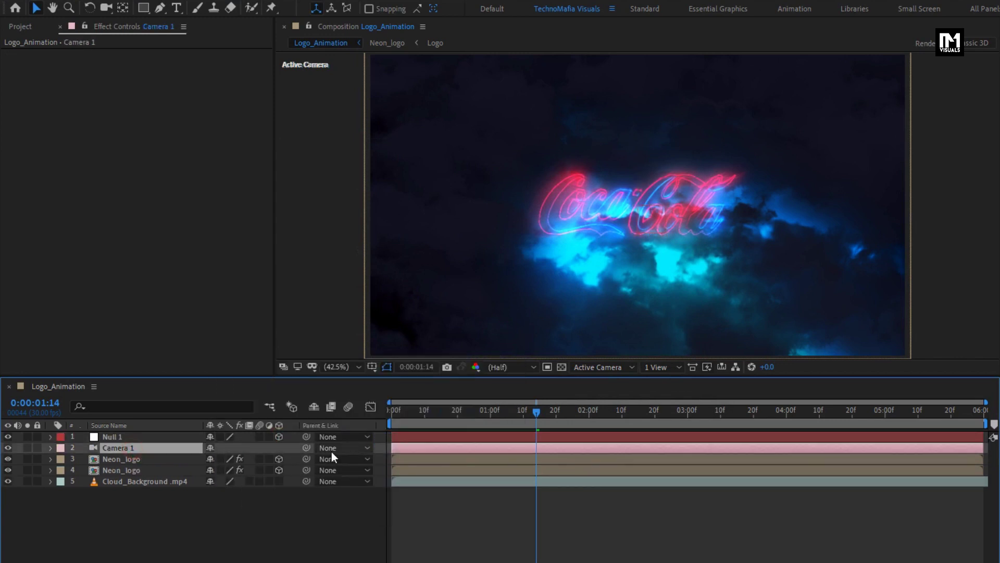
{"action": "left_click", "coordinate": [354, 449]}
{"action": "left_click", "coordinate": [385, 485]}
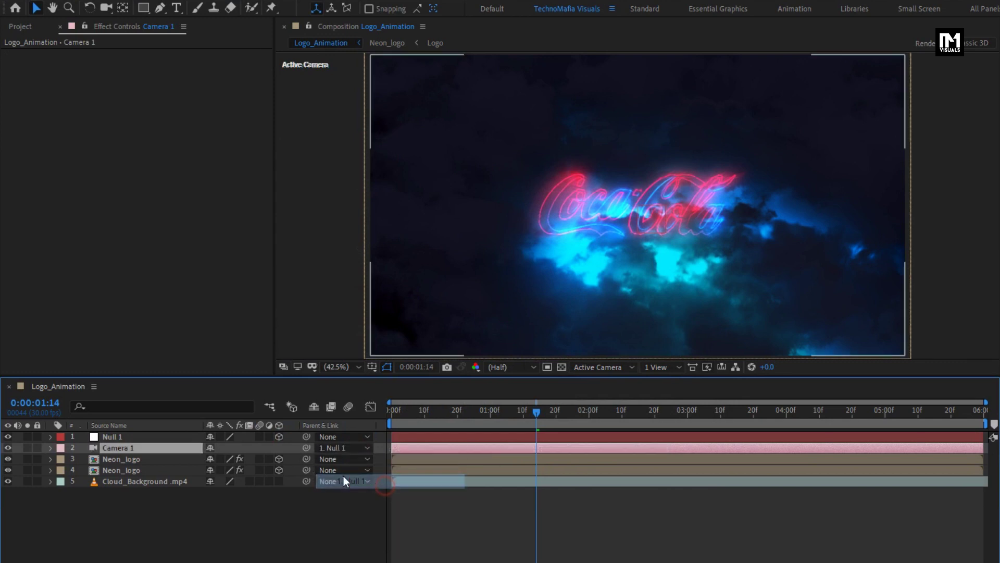
- Keyframe Null 1's Position at 960, 540, 0 at 0:00:05:29 and with a larger Z value at the first frame, and preview the camera move
{"action": "left_click", "coordinate": [130, 437]}
{"action": "key", "text": "p"}
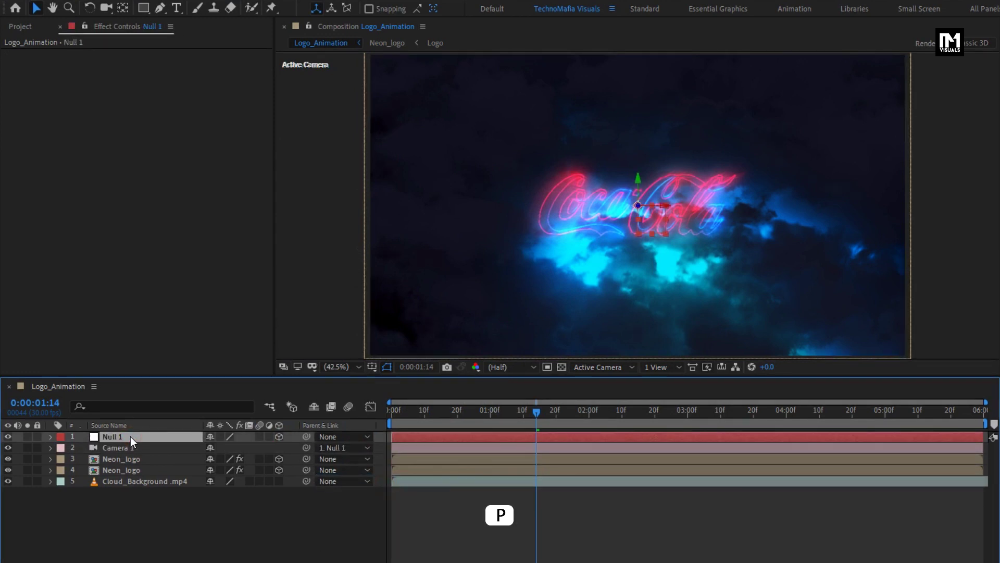
{"action": "left_click", "coordinate": [978, 412]}
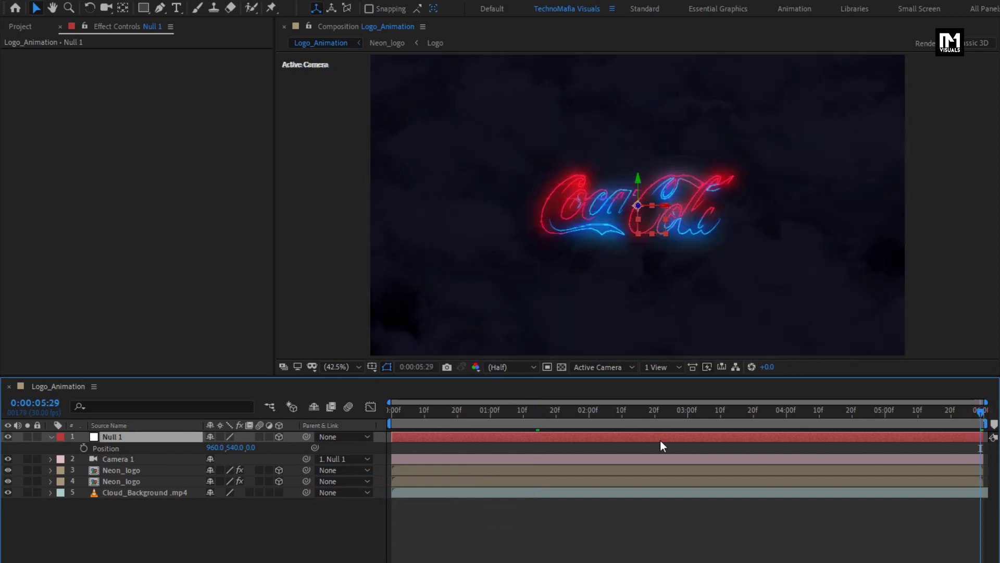
{"action": "left_click", "coordinate": [83, 449]}
{"action": "key", "text": "Home"}
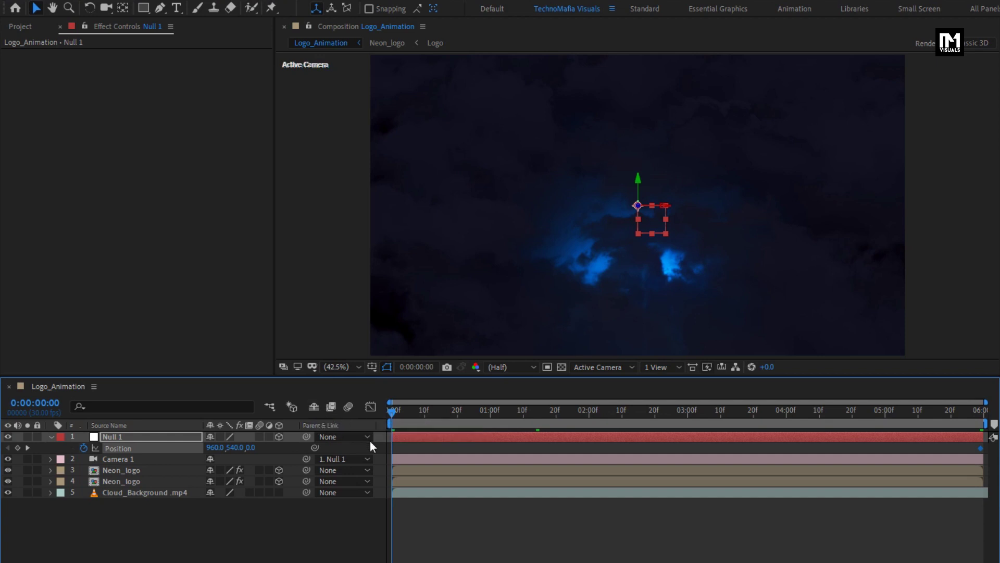
{"action": "left_click_drag", "start_coordinate": [252, 447], "coordinate": [532, 448]}
{"action": "left_click_drag", "start_coordinate": [421, 418], "coordinate": [471, 419]}
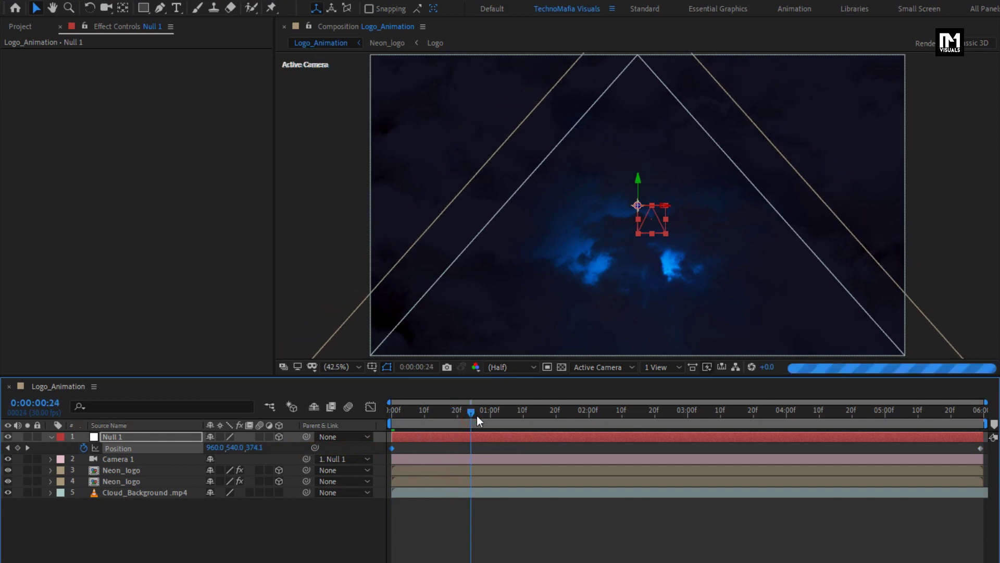
{"action": "left_click", "coordinate": [513, 413]}
{"action": "left_click", "coordinate": [595, 416]}
{"action": "mouse_move", "coordinate": [595, 416]}
{"action": "left_mouse_down"}
{"action": "mouse_move", "coordinate": [794, 418]}
{"action": "mouse_move", "coordinate": [391, 419]}
{"action": "mouse_move", "coordinate": [432, 417]}
{"action": "left_mouse_up"}
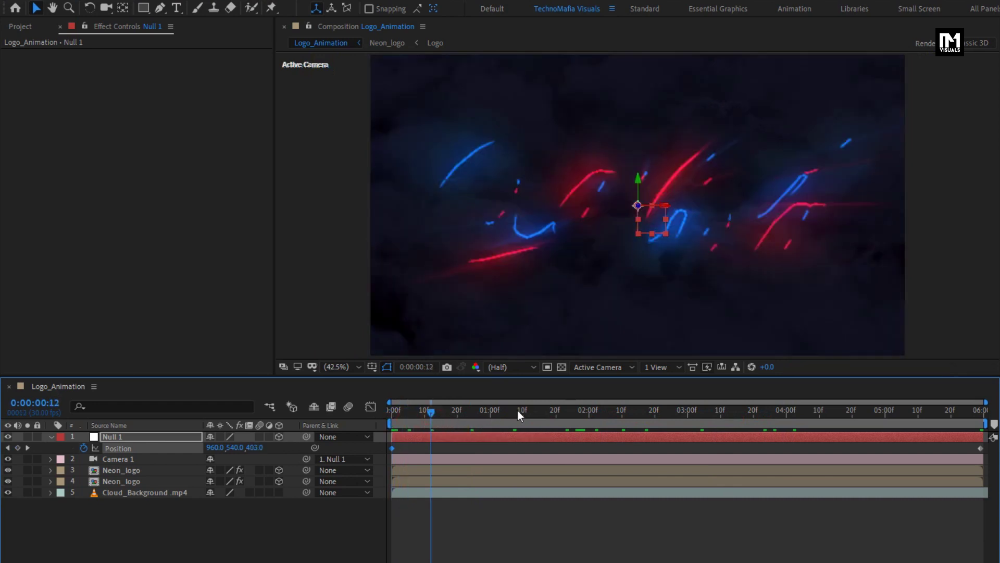
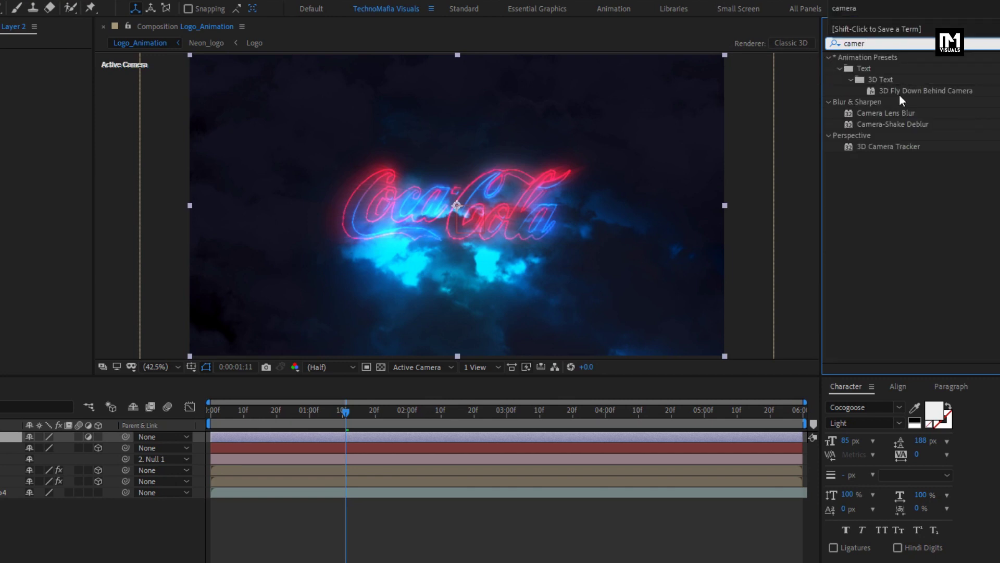
- Apply Camera Lens Blur to Adjustment Layer 2 and keyframe its Blur Radius at 0 at 0:00:01:00
{"action": "left_click", "coordinate": [907, 114]}
{"action": "left_click_drag", "start_coordinate": [890, 114], "coordinate": [503, 175]}
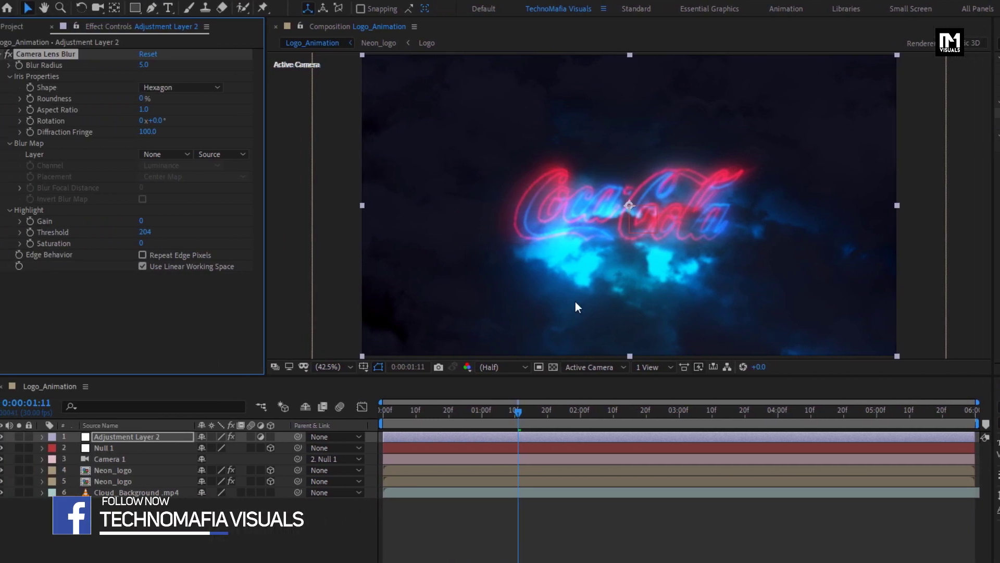
{"action": "left_click", "coordinate": [354, 413]}
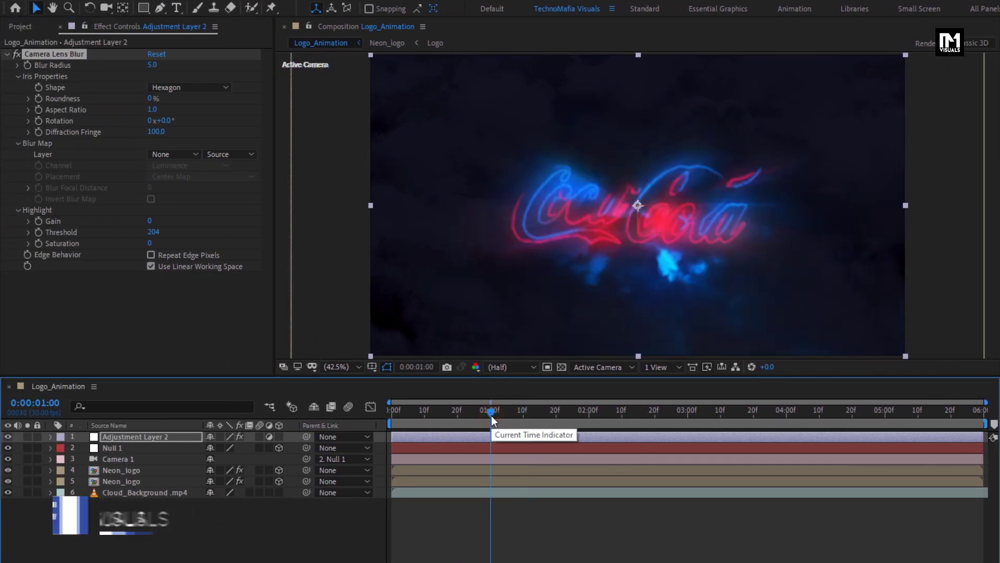
{"action": "left_click", "coordinate": [29, 69]}
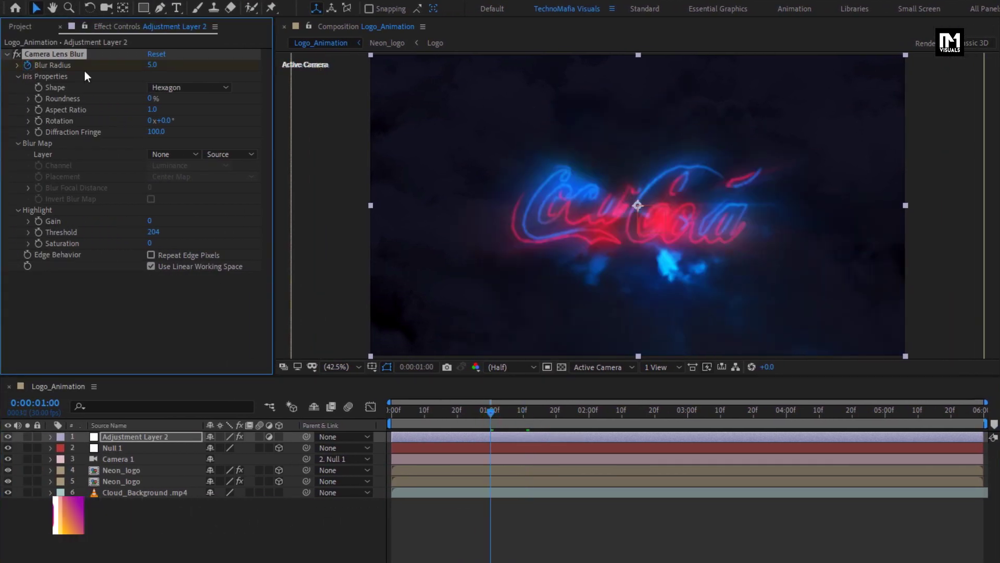
{"action": "left_click", "coordinate": [152, 64]}
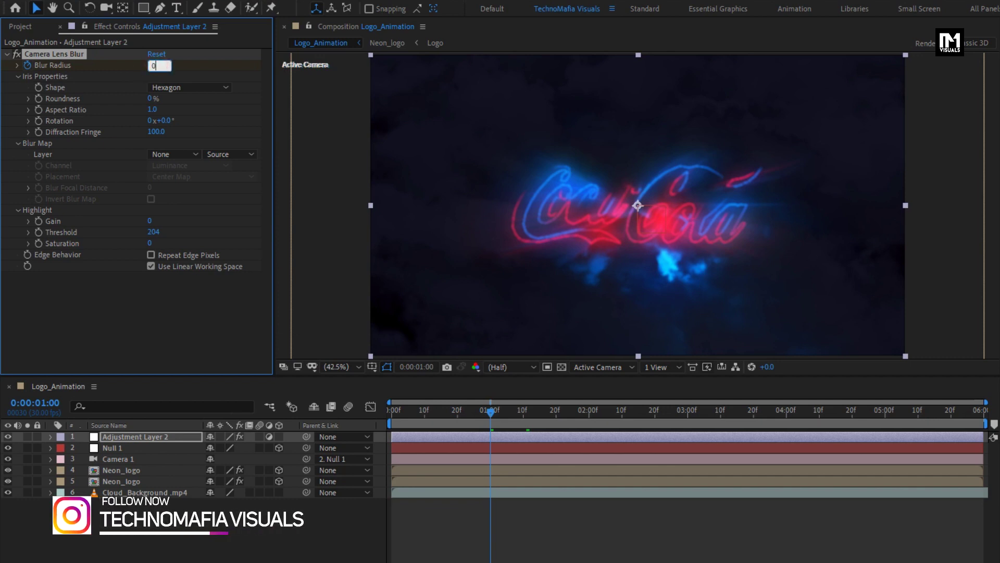
{"action": "type", "text": "0"}
{"action": "key", "text": "Return"}
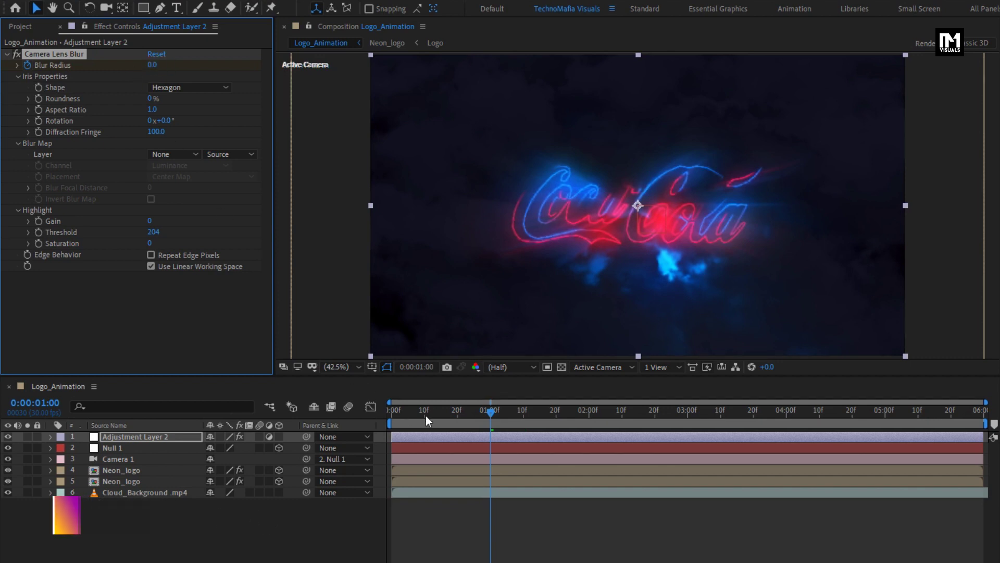
- Keyframe the Camera Lens Blur radius at 50 at 0:00:00:07
{"action": "left_click_drag", "start_coordinate": [426, 415], "coordinate": [414, 414]}
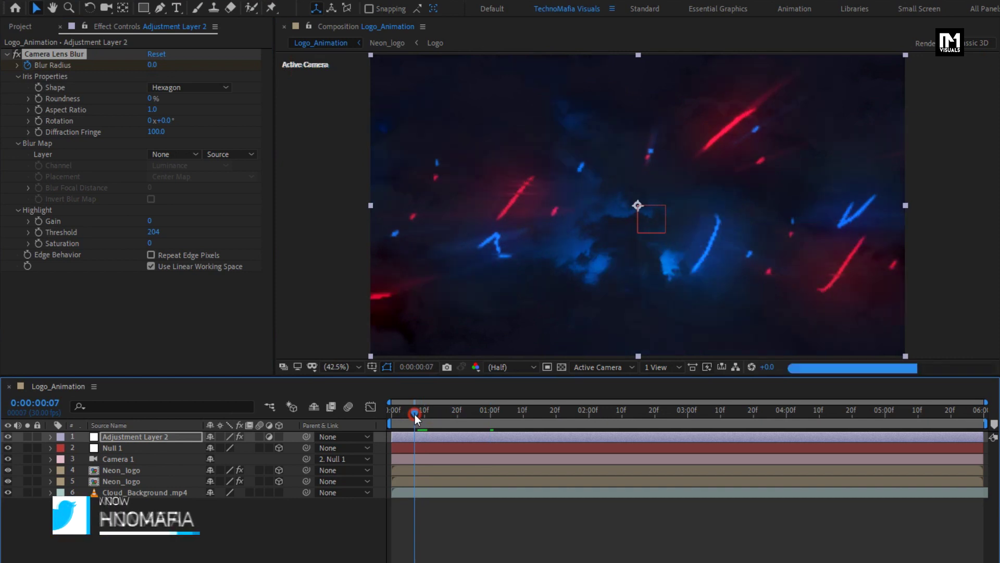
{"action": "left_click", "coordinate": [155, 65]}
{"action": "type", "text": "50"}
{"action": "key", "text": "Return"}
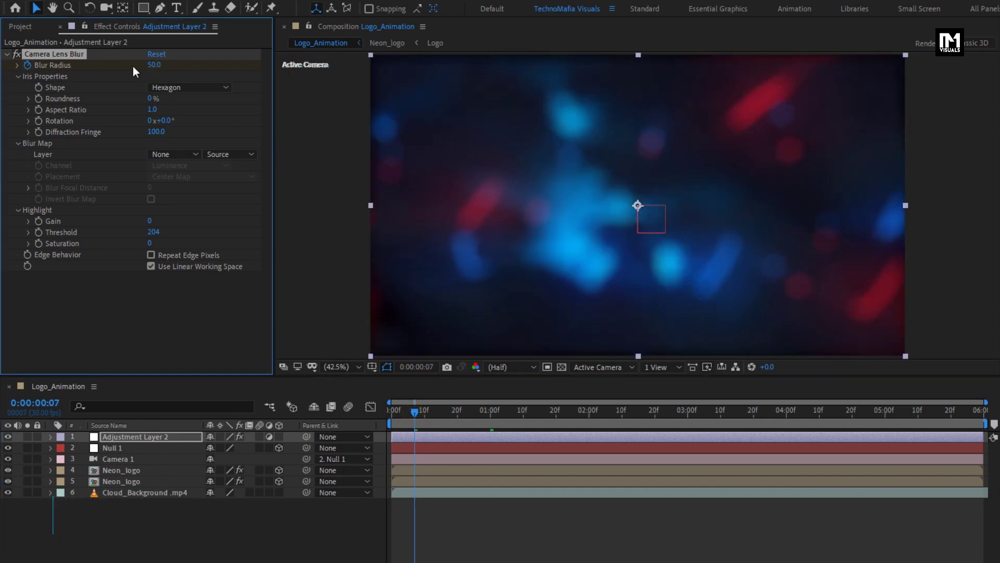
- Enable Repeat Edge Pixels for the Camera Lens Blur and set its iris Shape to Octagon
{"action": "left_click", "coordinate": [150, 254]}
{"action": "left_click", "coordinate": [173, 87]}
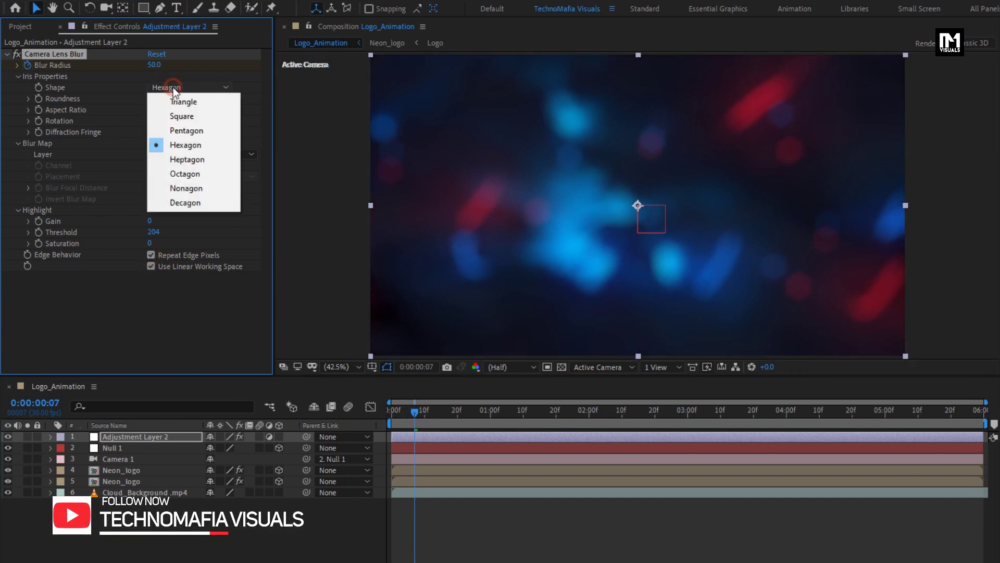
{"action": "left_click", "coordinate": [186, 174]}
- Reveal Adjustment Layer 2's keyframes and keyframe Blur Radius at 0 at 0:00:03:00 and 50 at 0:00:03:05
{"action": "left_click", "coordinate": [130, 436]}
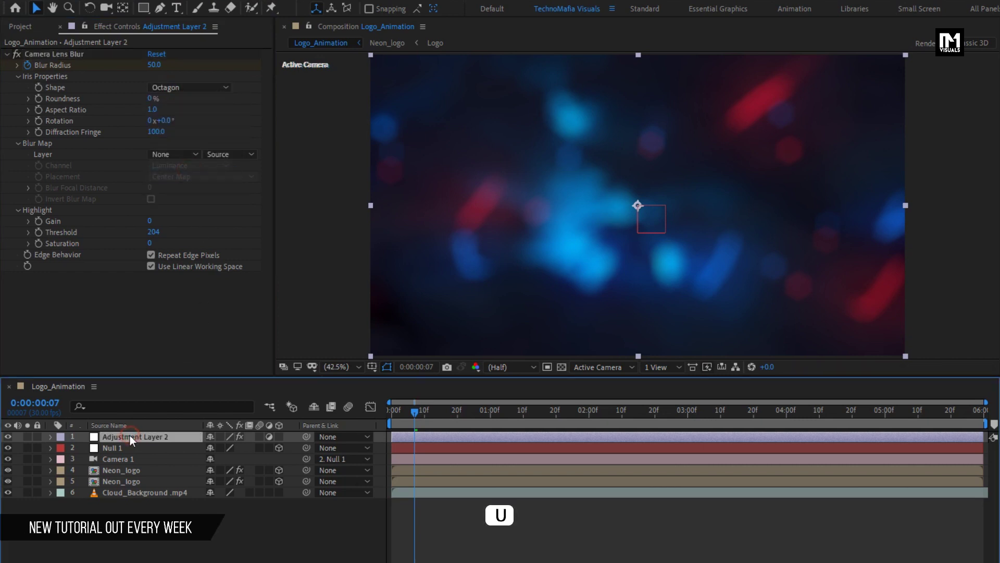
{"action": "key", "text": "u"}
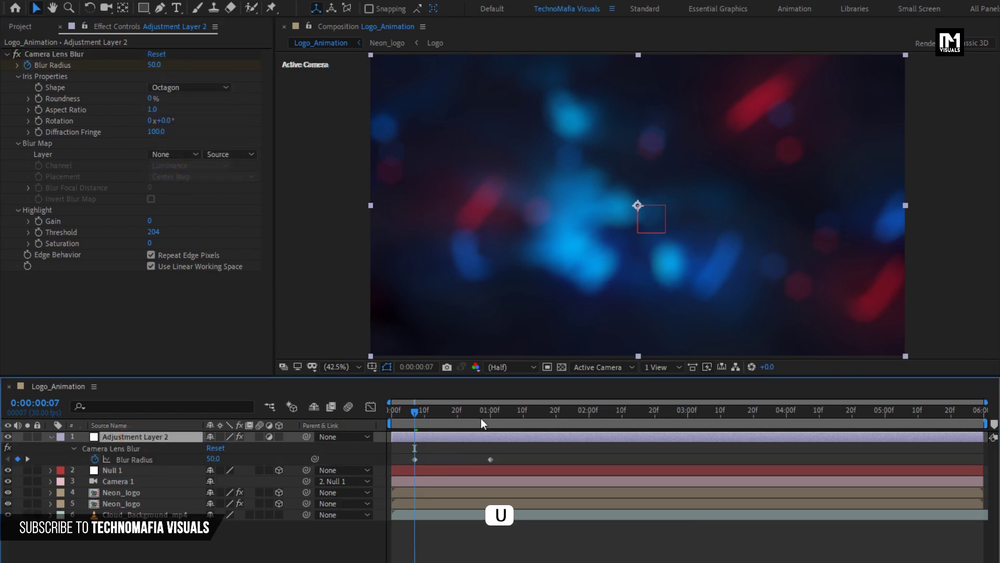
{"action": "left_click_drag", "start_coordinate": [490, 418], "coordinate": [688, 414]}
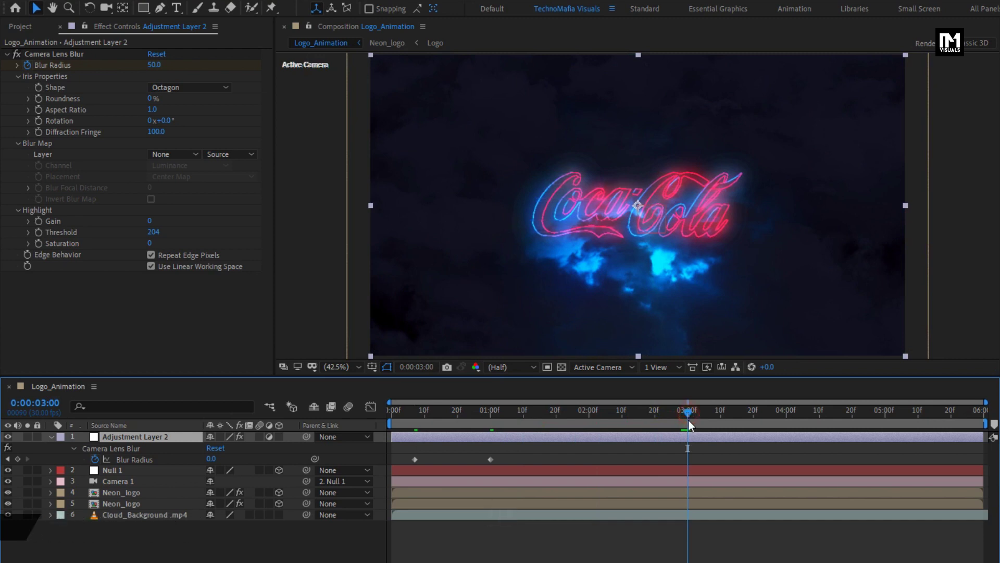
{"action": "left_click", "coordinate": [18, 458]}
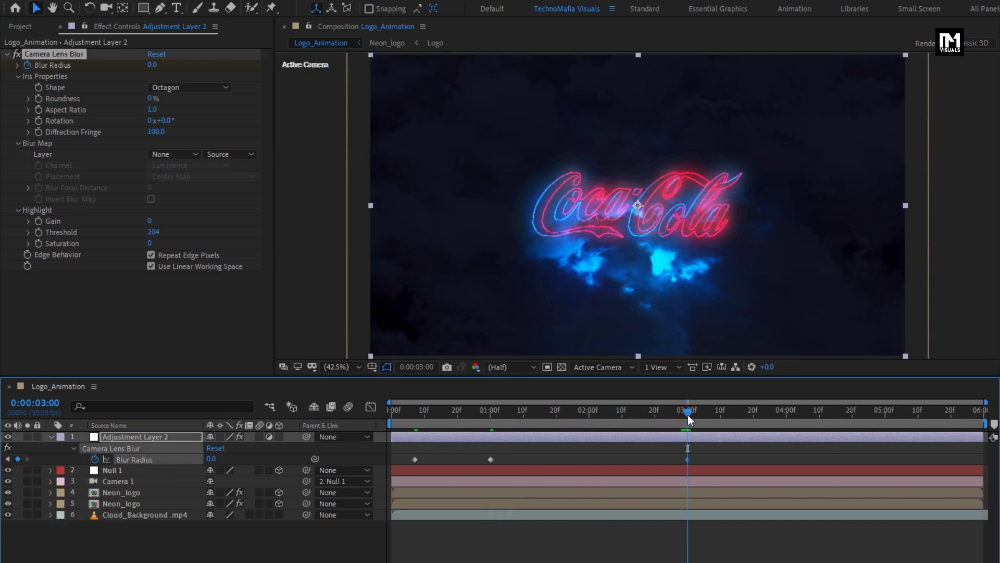
{"action": "mouse_move", "coordinate": [688, 415]}
{"action": "left_mouse_down"}
{"action": "mouse_move", "coordinate": [720, 416]}
{"action": "mouse_move", "coordinate": [704, 415]}
{"action": "left_mouse_up"}
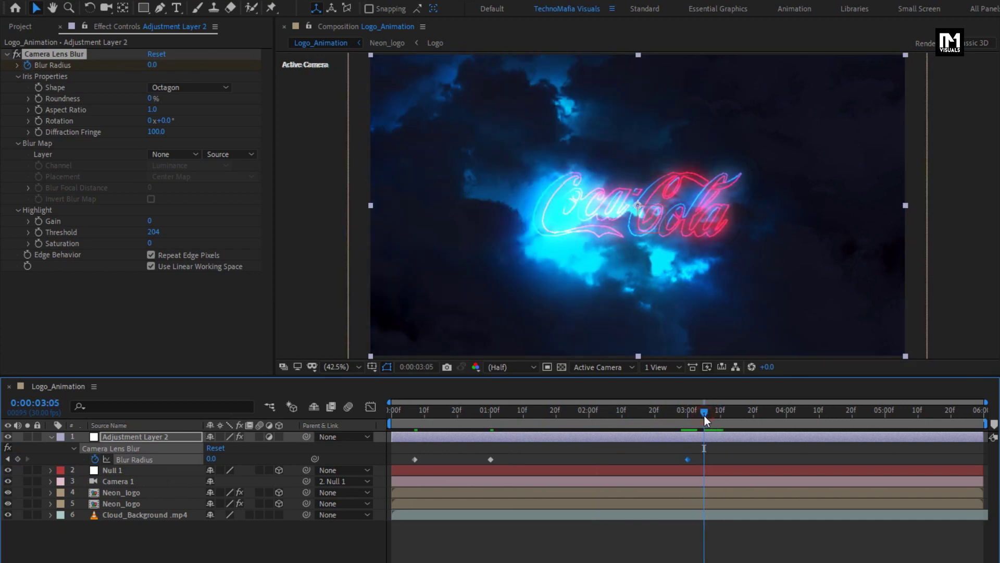
{"action": "type", "text": "50"}
{"action": "key", "text": "Return"}
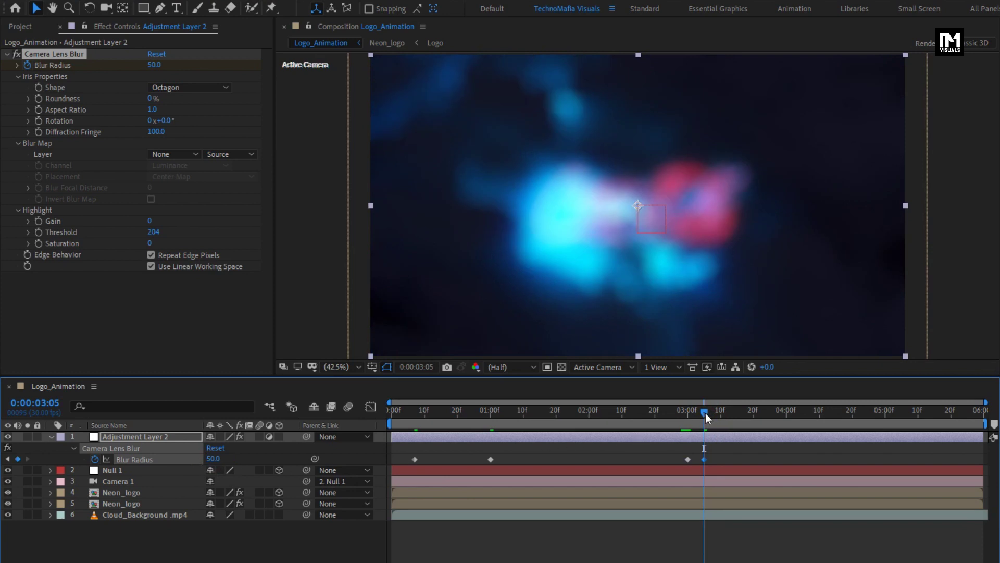
- Keyframe Adjustment Layer 2's Blur Radius at 0 at 0:00:03:15 and again at 0:00:05:00
{"action": "left_click_drag", "start_coordinate": [706, 413], "coordinate": [736, 412]}
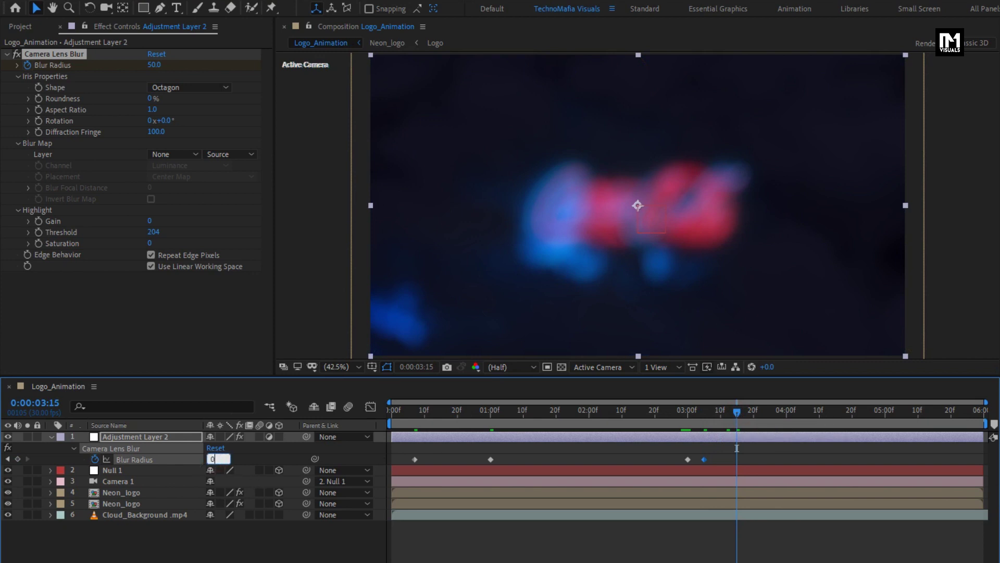
{"action": "type", "text": "0"}
{"action": "key", "text": "Return"}
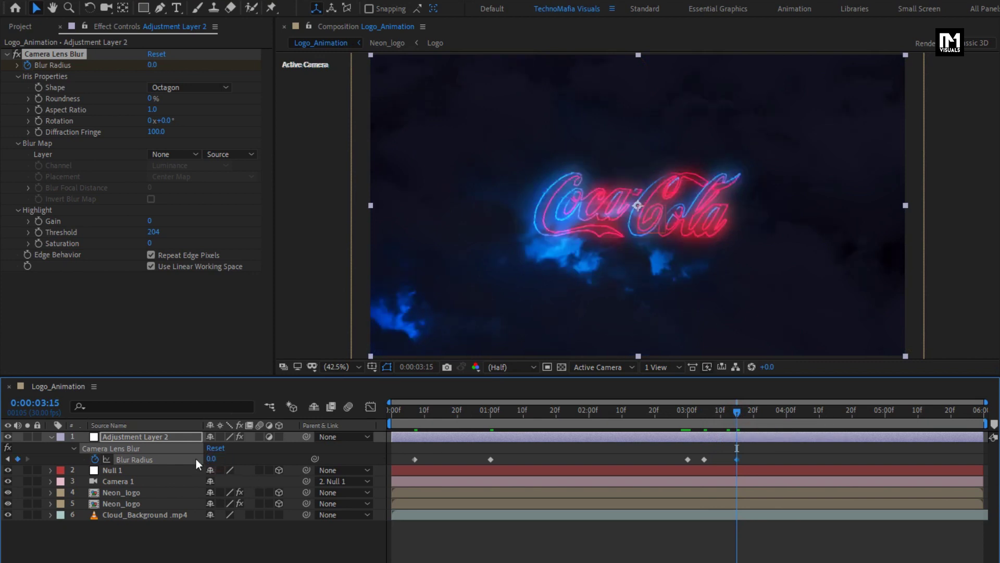
{"action": "left_click", "coordinate": [884, 422]}
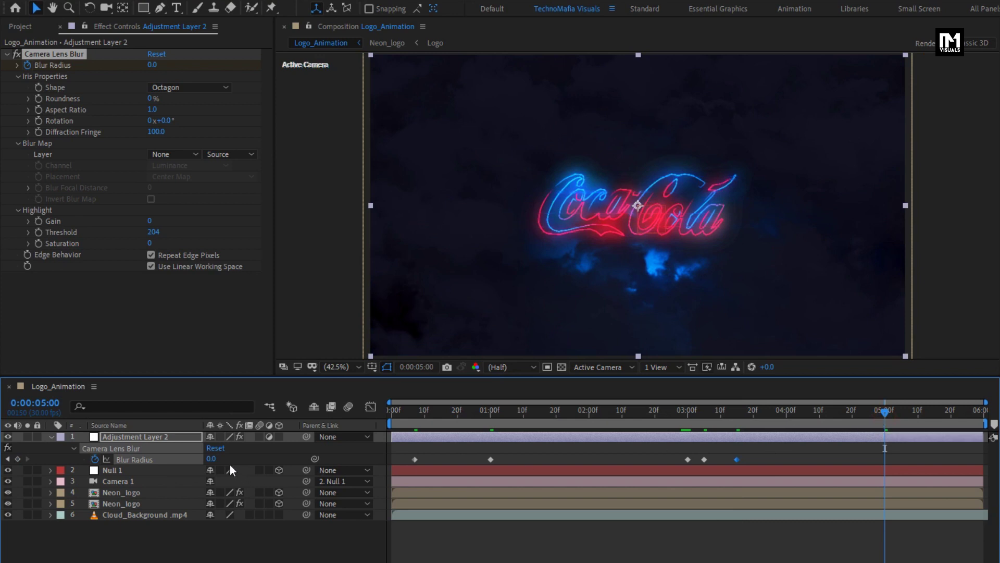
{"action": "left_click", "coordinate": [18, 459]}
- Keyframe the Blur Radius at 50 on the composition's final frame, 0:00:05:29
{"action": "left_click_drag", "start_coordinate": [934, 423], "coordinate": [986, 420]}
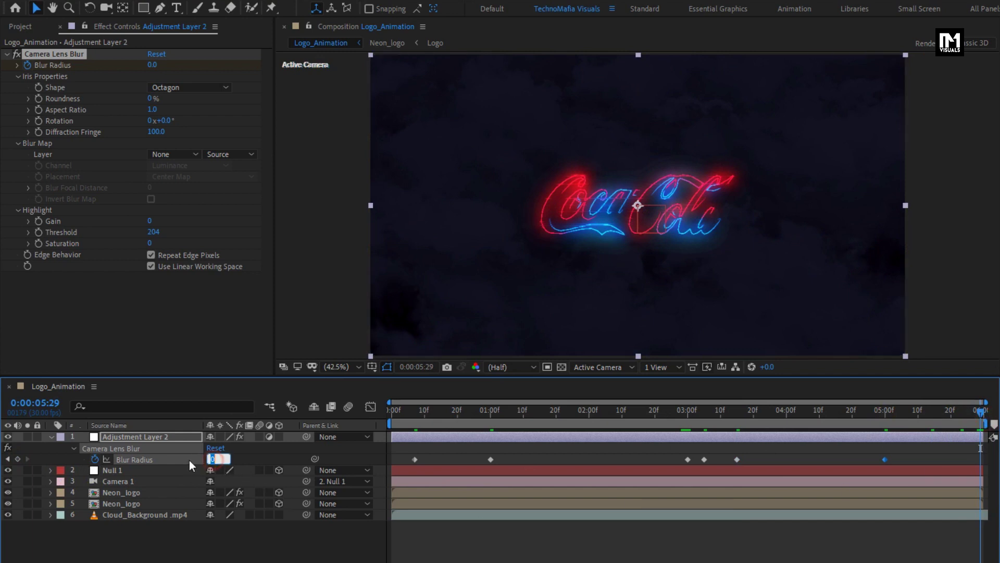
{"action": "type", "text": "50"}
{"action": "key", "text": "Return"}
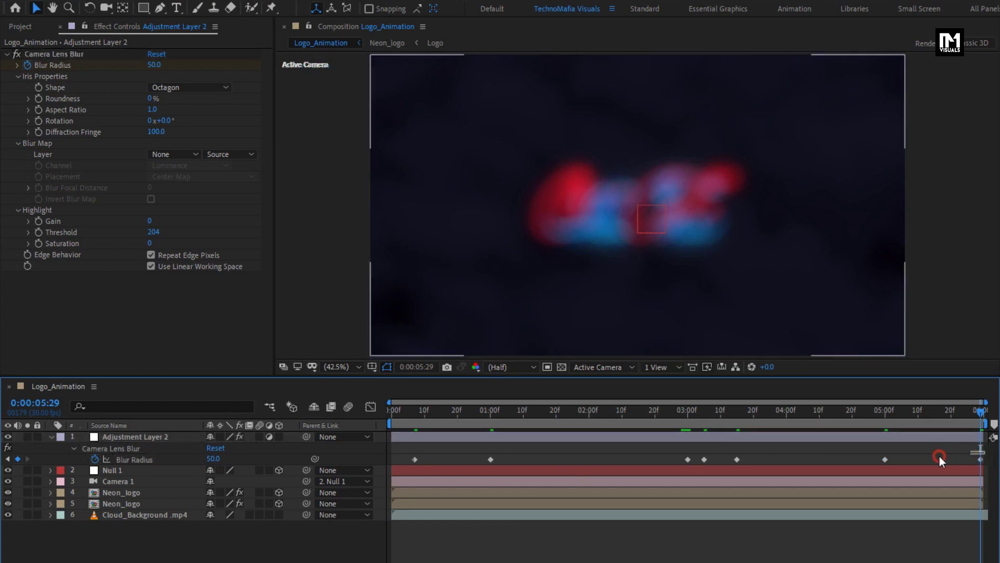
- Apply Easy Ease to the five Blur Radius keyframes from 0:00:03:00 through 0:00:05:29
{"action": "left_click_drag", "start_coordinate": [984, 453], "coordinate": [663, 468]}
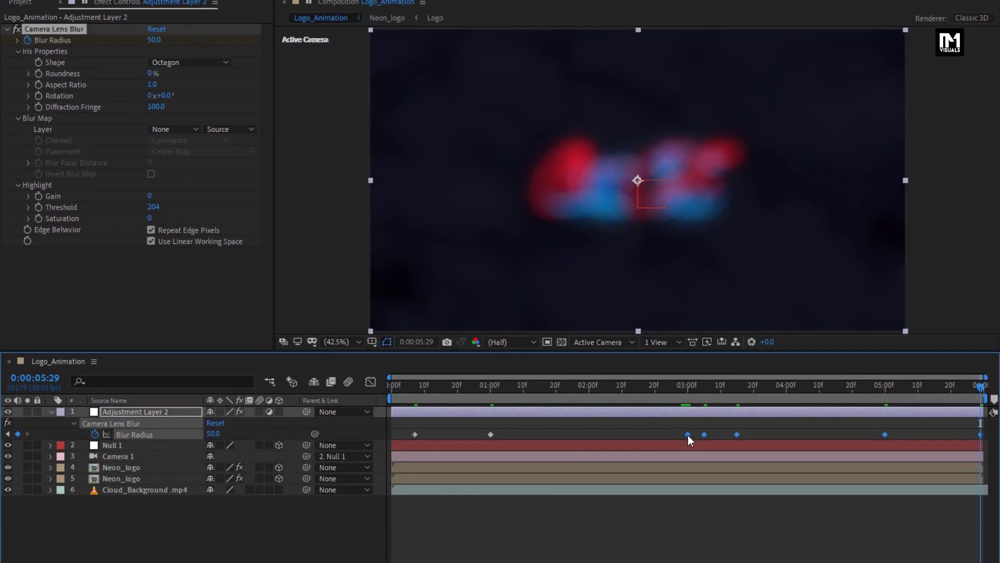
{"action": "right_click", "coordinate": [690, 460]}
{"action": "mouse_move", "coordinate": [836, 535]}
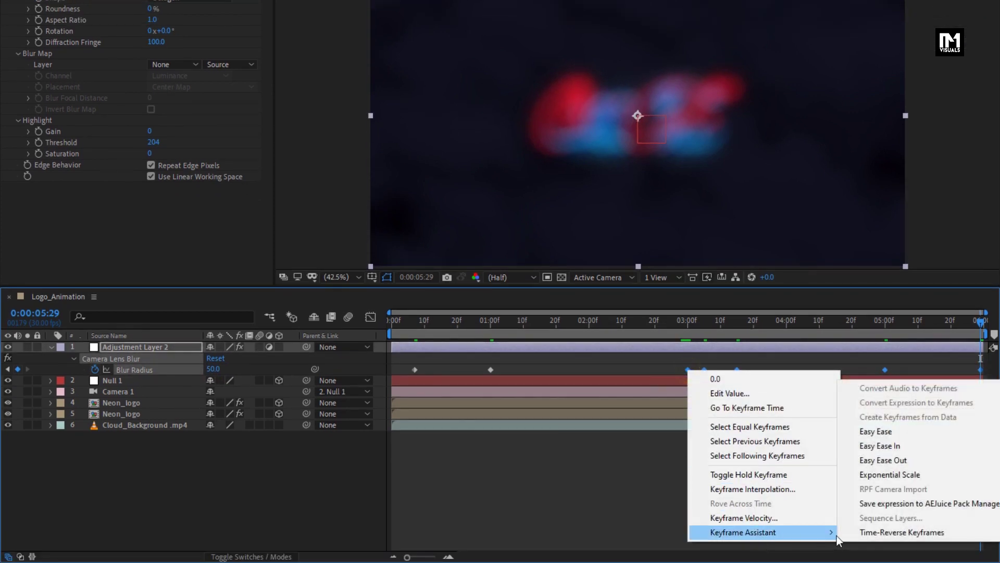
{"action": "left_click", "coordinate": [859, 433]}
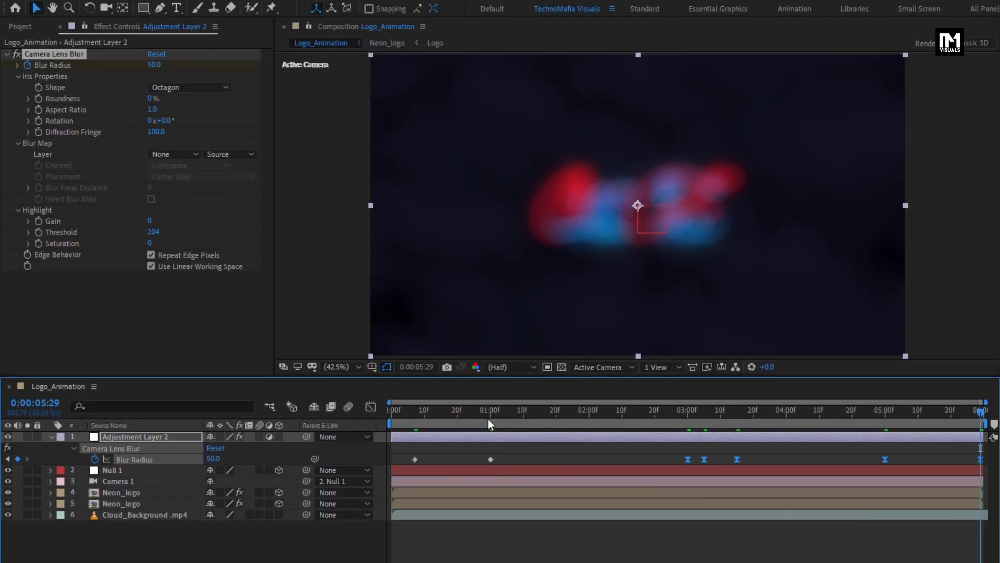
- Set the Camera Lens Blur's Highlight Gain to 90 with the playhead at 0:00:03:01, and collapse Adjustment Layer 2
{"action": "left_click_drag", "start_coordinate": [488, 419], "coordinate": [693, 417]}
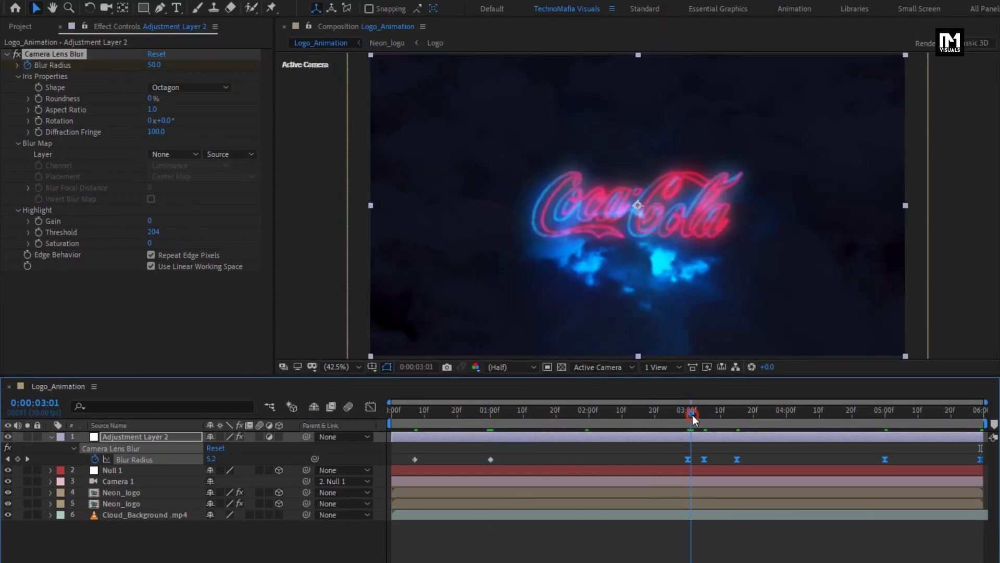
{"action": "left_click", "coordinate": [150, 221]}
{"action": "left_click", "coordinate": [117, 220]}
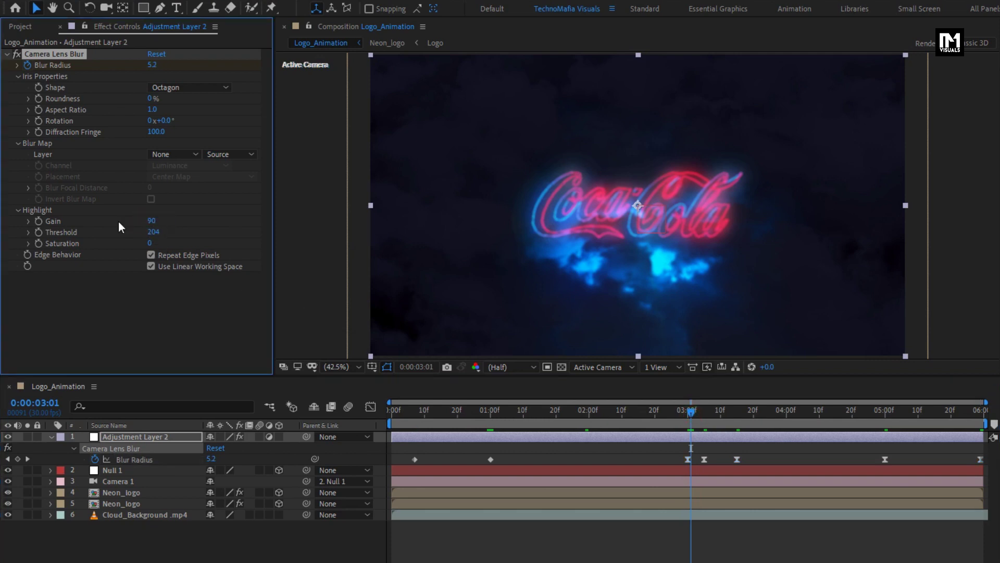
{"action": "left_click", "coordinate": [51, 436]}
- Create a new adjustment layer above all other layers in Logo_Animation and apply the Curves effect to it
{"action": "right_click", "coordinate": [164, 523]}
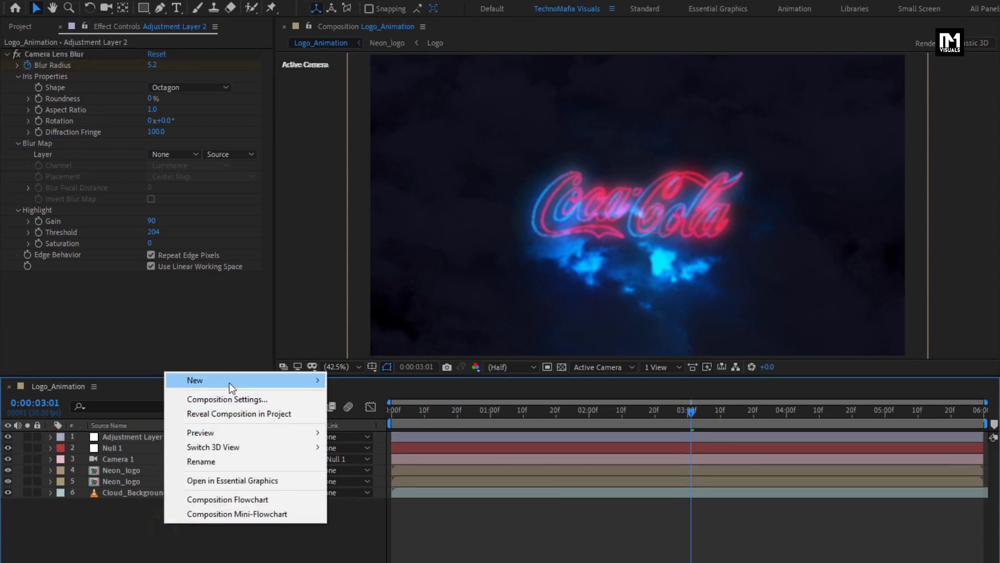
{"action": "mouse_move", "coordinate": [230, 383]}
{"action": "left_click", "coordinate": [393, 485]}
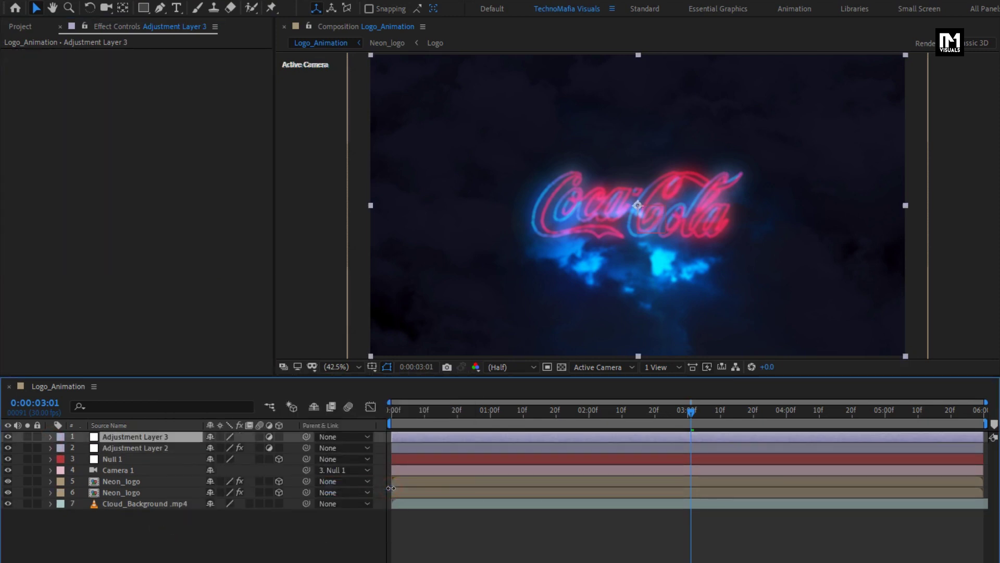
{"action": "double_click", "coordinate": [854, 44]}
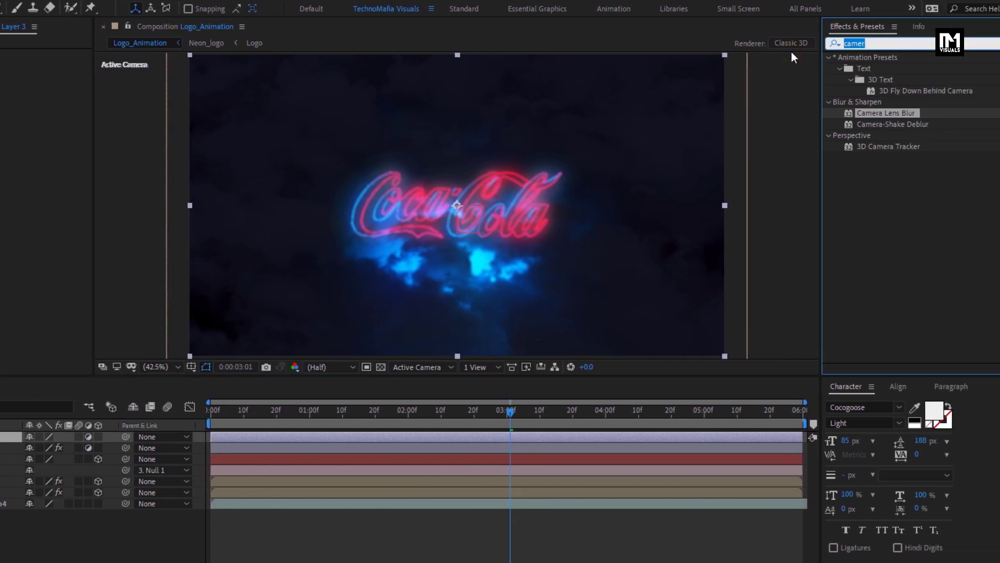
{"action": "type", "text": "curv"}
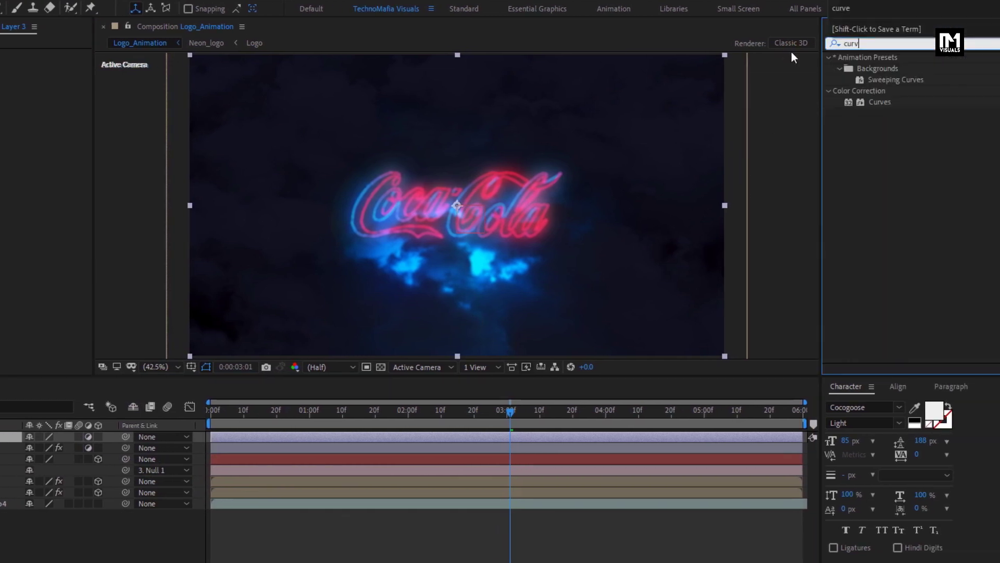
{"action": "left_click_drag", "start_coordinate": [870, 103], "coordinate": [527, 164]}
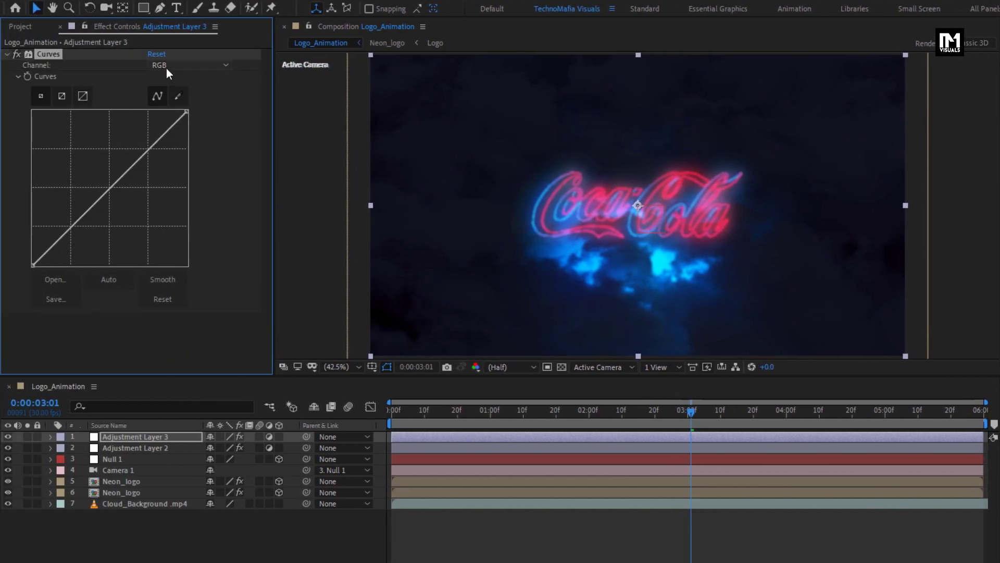
- Shape the Red channel curve by raising its highlights slightly and anchoring its shadows near the diagonal
{"action": "left_click", "coordinate": [167, 67]}
{"action": "left_click", "coordinate": [170, 93]}
{"action": "left_click_drag", "start_coordinate": [137, 160], "coordinate": [137, 152]}
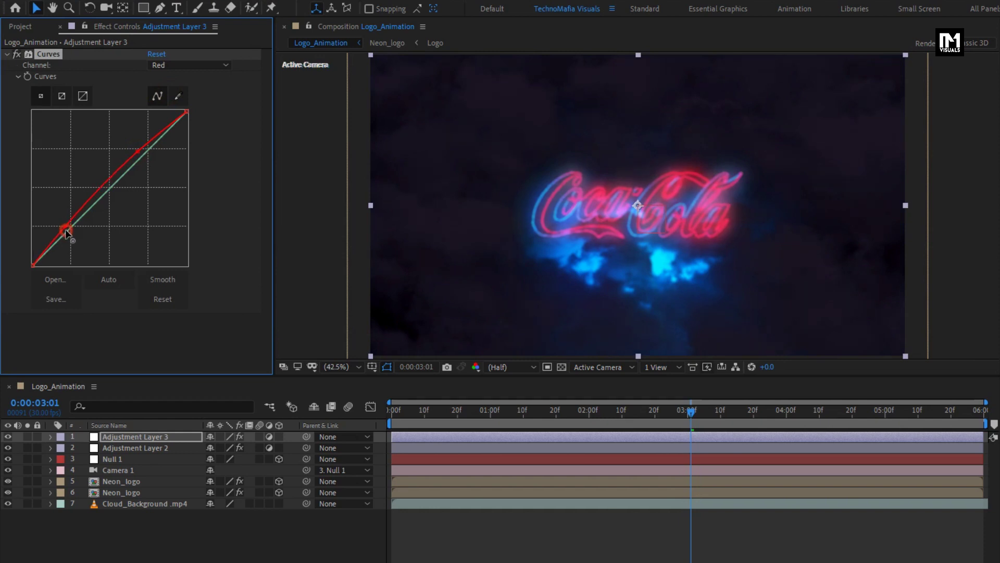
{"action": "left_click_drag", "start_coordinate": [65, 223], "coordinate": [67, 234]}
- Shape the Green channel into a gentle S-curve with slightly raised highlights and lowered shadows
{"action": "left_click", "coordinate": [180, 69]}
{"action": "left_click", "coordinate": [170, 105]}
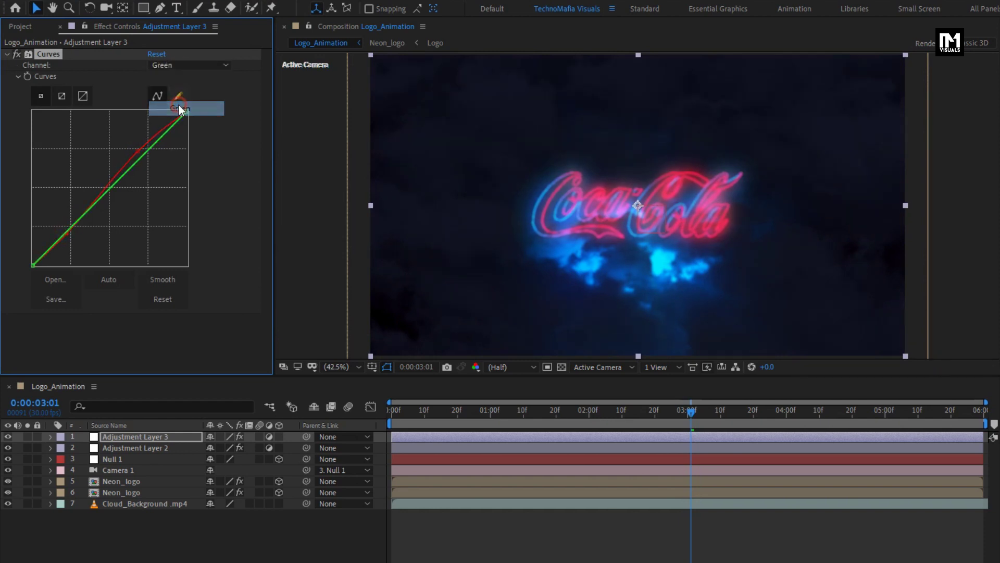
{"action": "left_click_drag", "start_coordinate": [146, 162], "coordinate": [138, 152]}
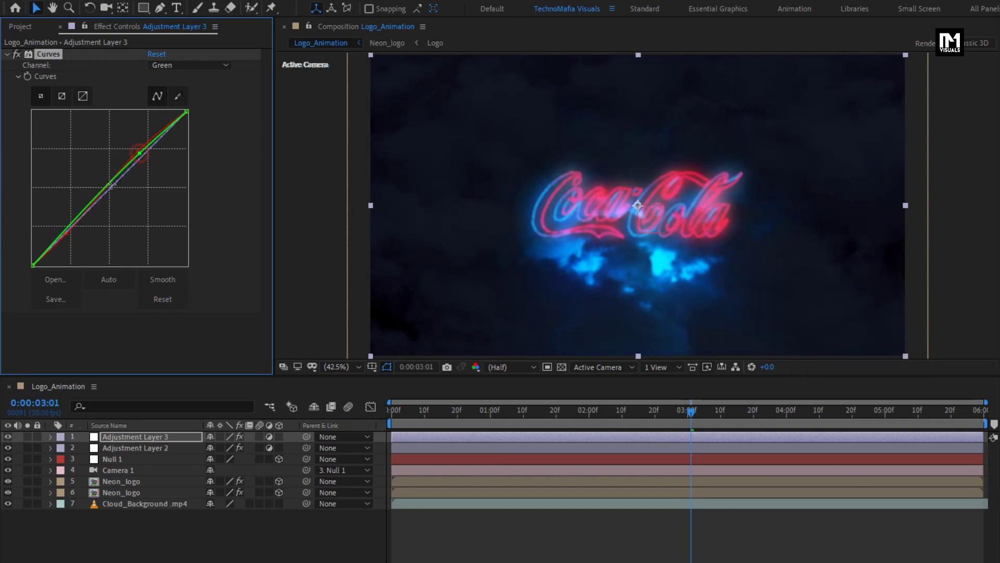
{"action": "left_click_drag", "start_coordinate": [70, 228], "coordinate": [71, 235]}
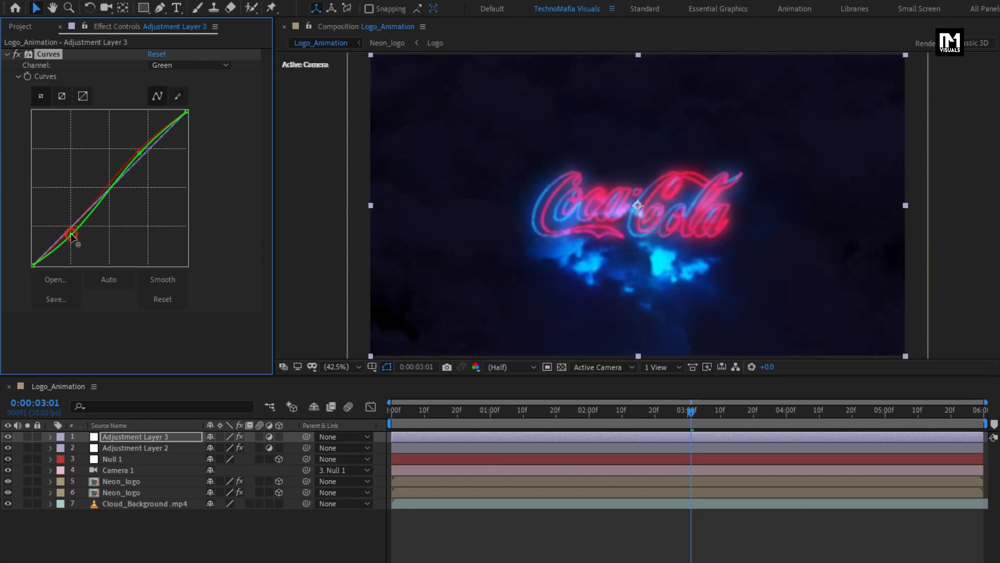
- Pull the Blue channel curve's midtones slightly below the diagonal, checking the grade at 0:00:01:18, and collapse the Curves effect
{"action": "left_click", "coordinate": [181, 64]}
{"action": "left_click", "coordinate": [179, 121]}
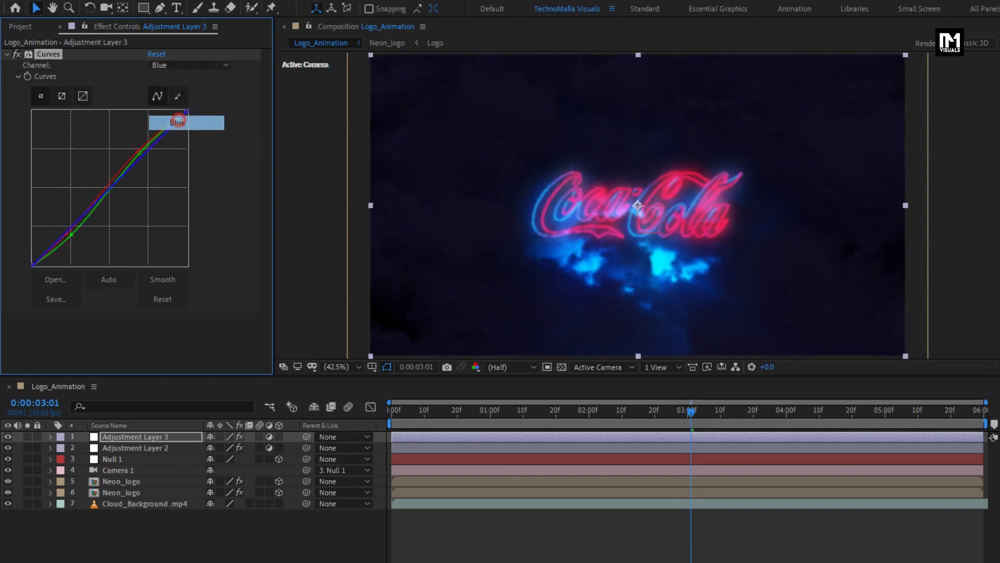
{"action": "left_click_drag", "start_coordinate": [104, 195], "coordinate": [108, 200]}
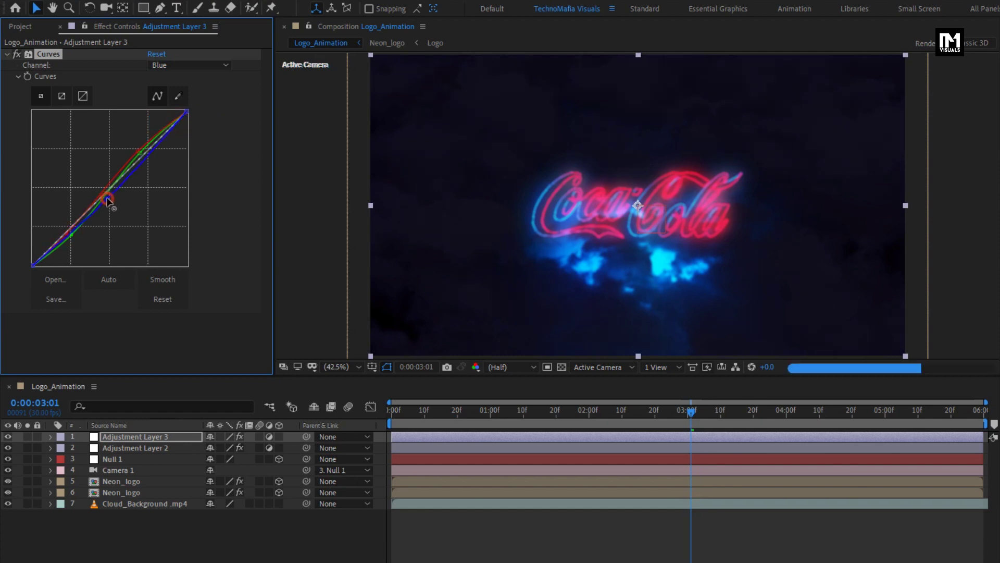
{"action": "left_click", "coordinate": [517, 411]}
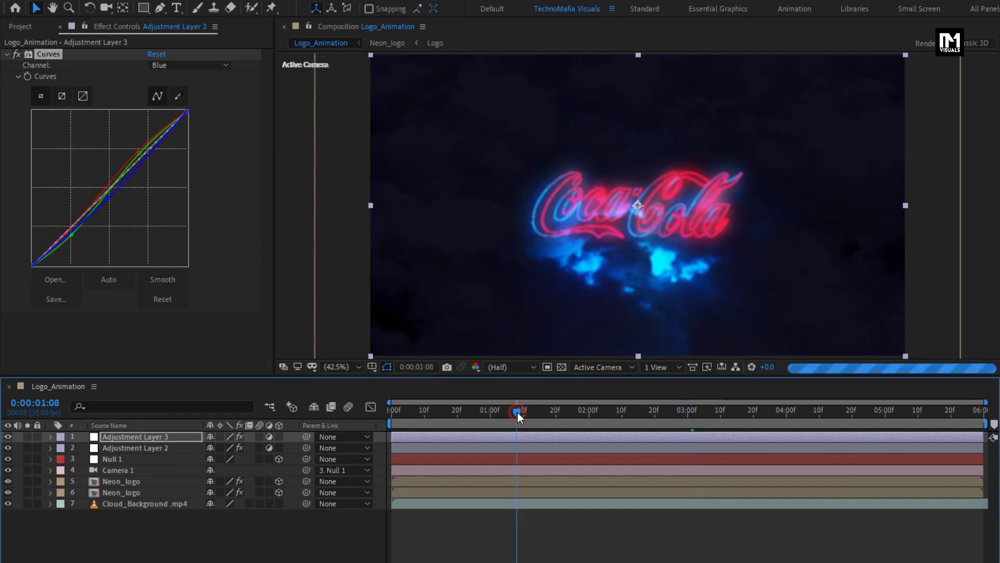
{"action": "left_click", "coordinate": [551, 412]}
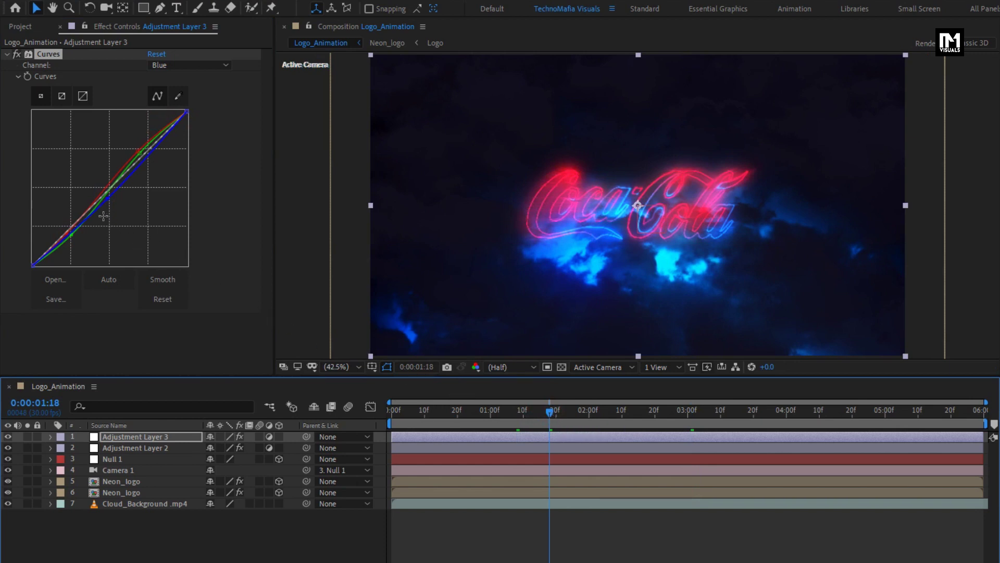
{"action": "left_click_drag", "start_coordinate": [106, 201], "coordinate": [114, 202]}
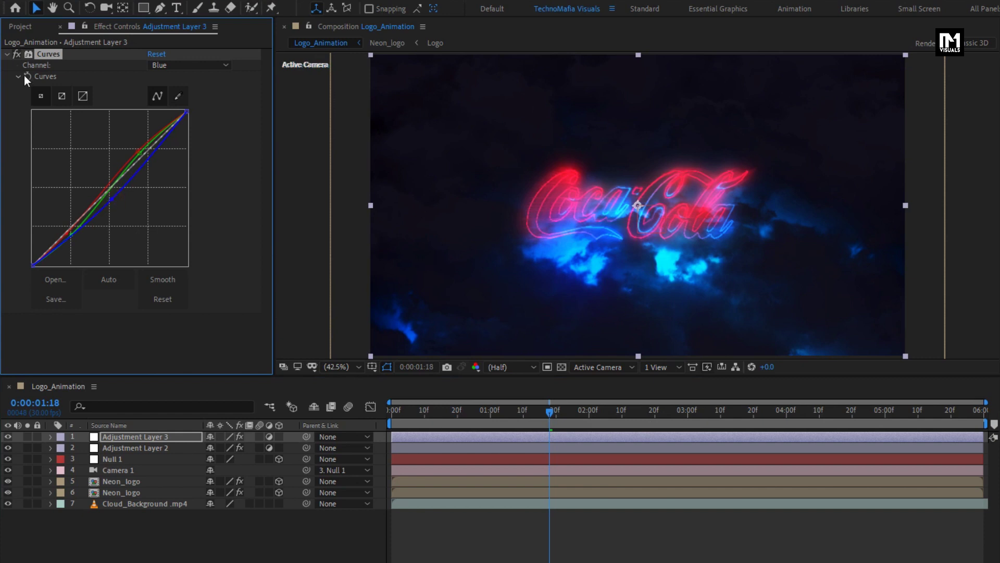
{"action": "left_click", "coordinate": [8, 54]}
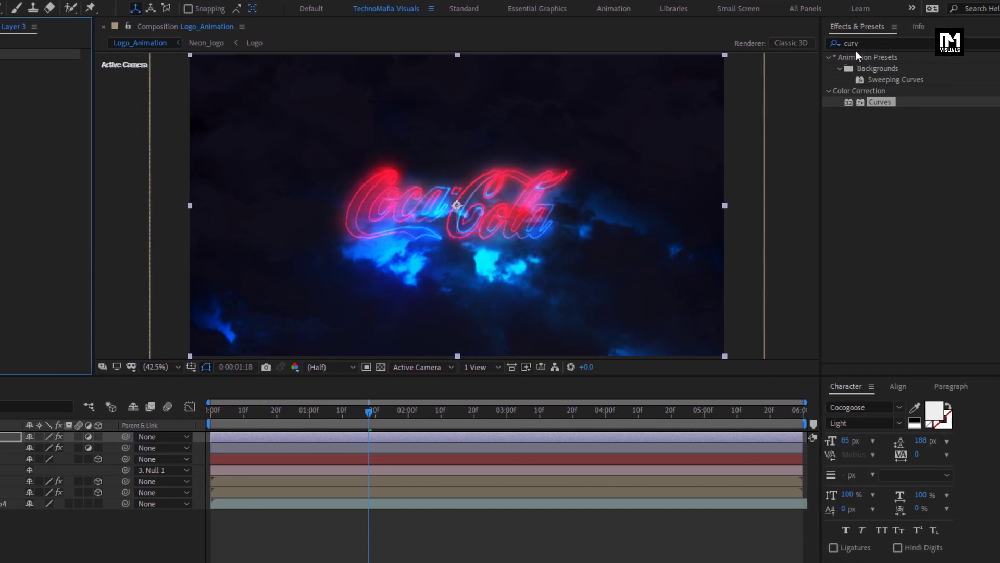
- Apply the Sharpen effect to Adjustment Layer 3 and set Sharpen Amount to 70
{"action": "left_click", "coordinate": [819, 44]}
{"action": "type", "text": "shar"}
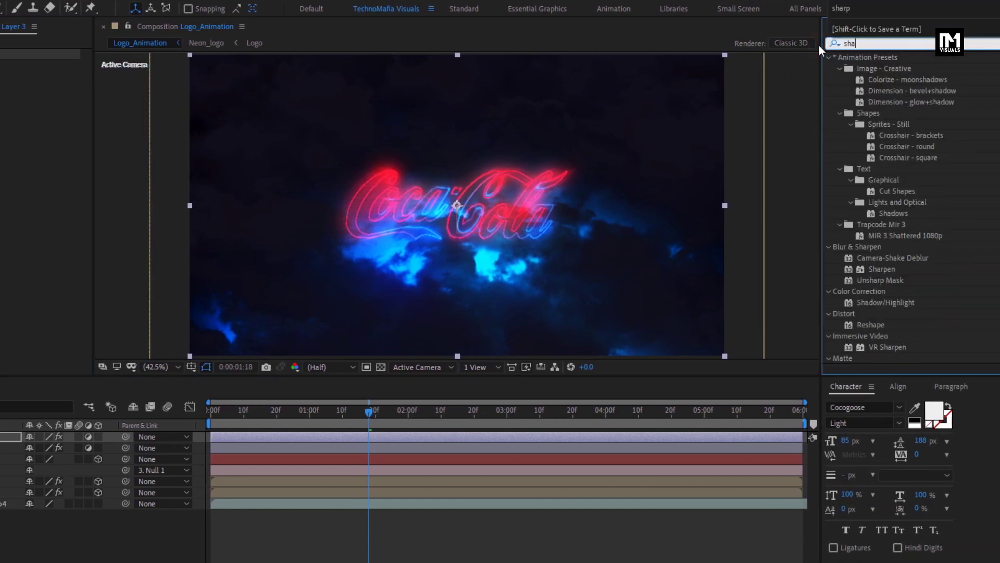
{"action": "left_click", "coordinate": [881, 71]}
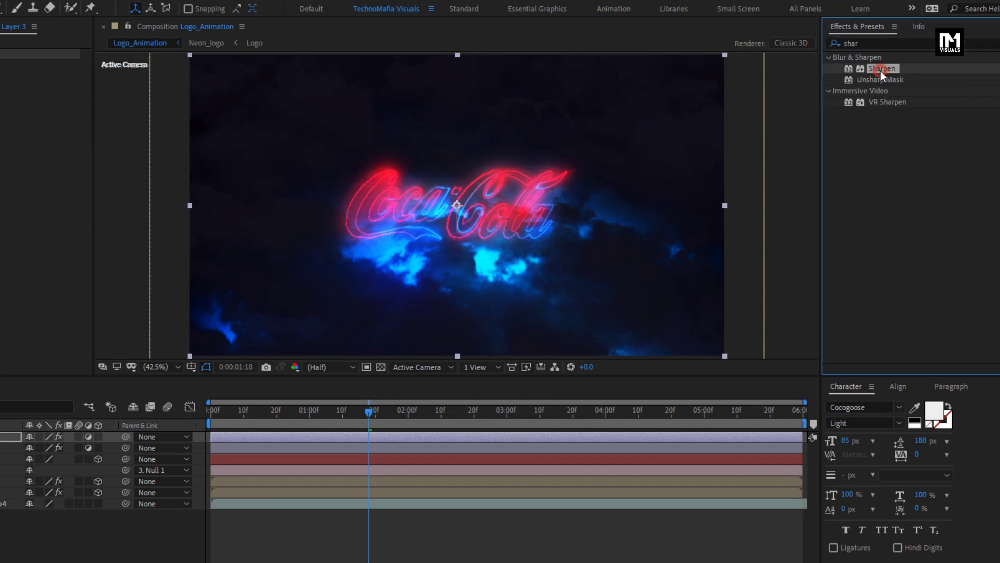
{"action": "left_click_drag", "start_coordinate": [884, 70], "coordinate": [499, 214]}
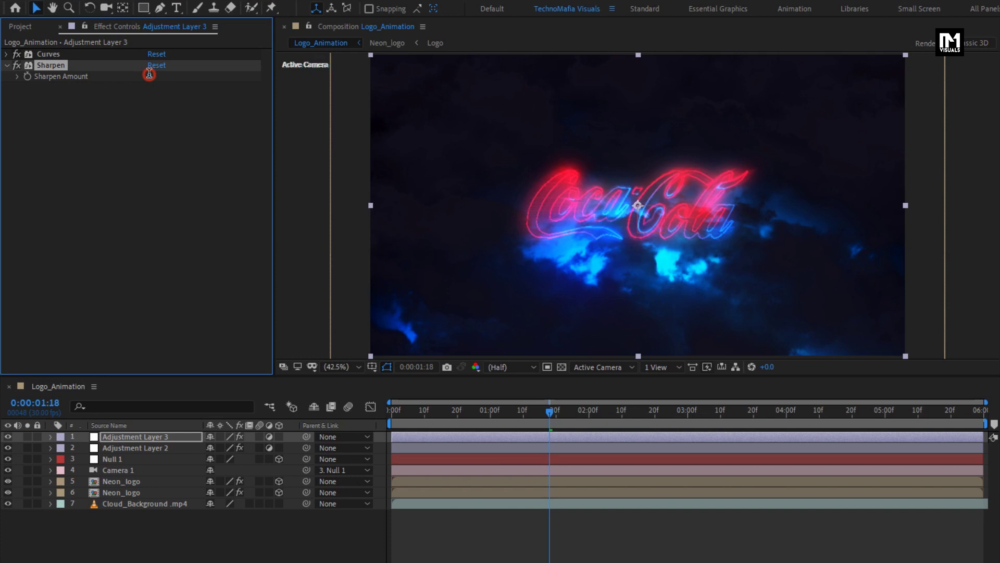
{"action": "left_click", "coordinate": [149, 74]}
{"action": "type", "text": "70"}
{"action": "key", "text": "Return"}
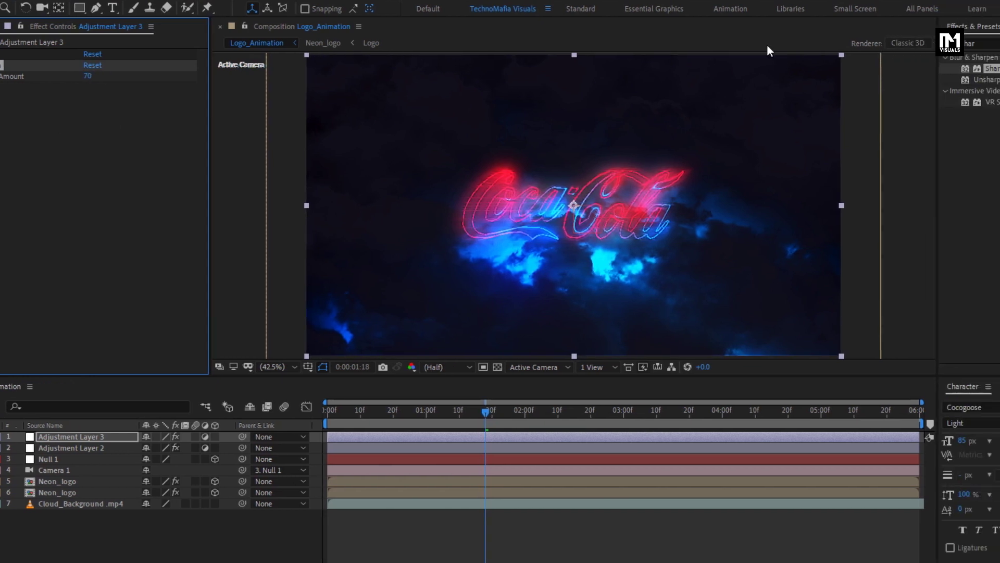
- Apply the Noise effect to Adjustment Layer 3 and set Amount of Noise to 2%
{"action": "left_click", "coordinate": [974, 43]}
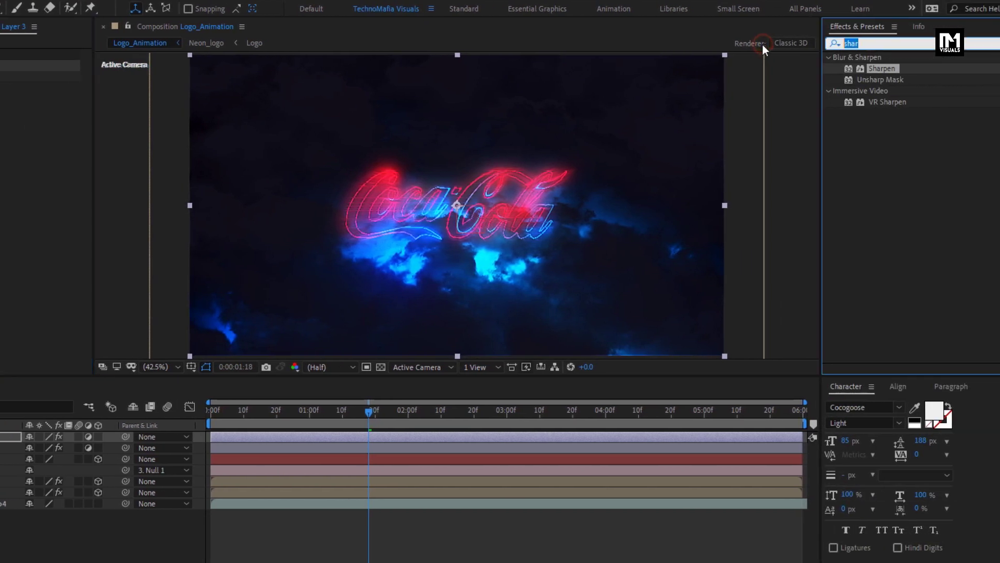
{"action": "type", "text": "noise"}
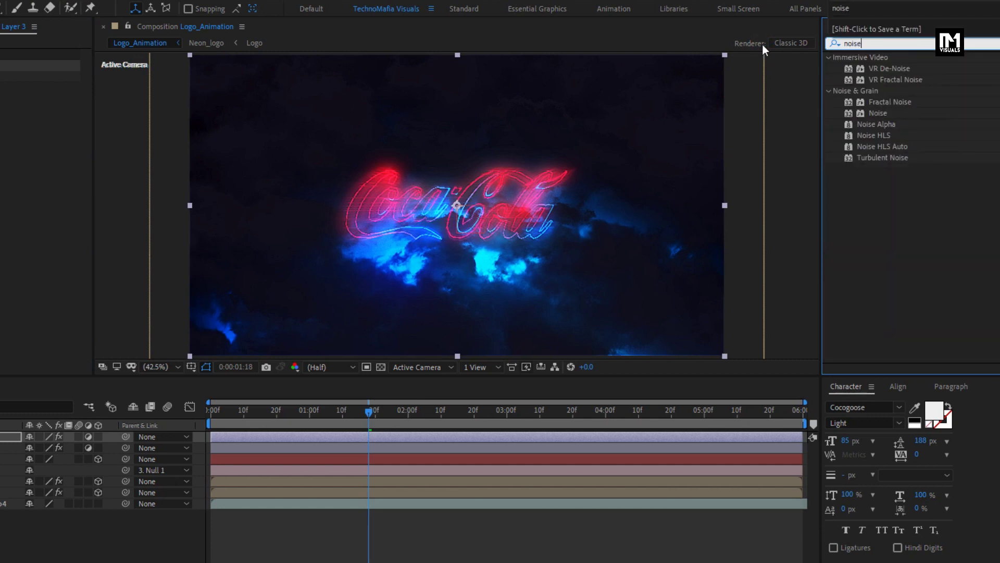
{"action": "left_click_drag", "start_coordinate": [878, 112], "coordinate": [483, 186]}
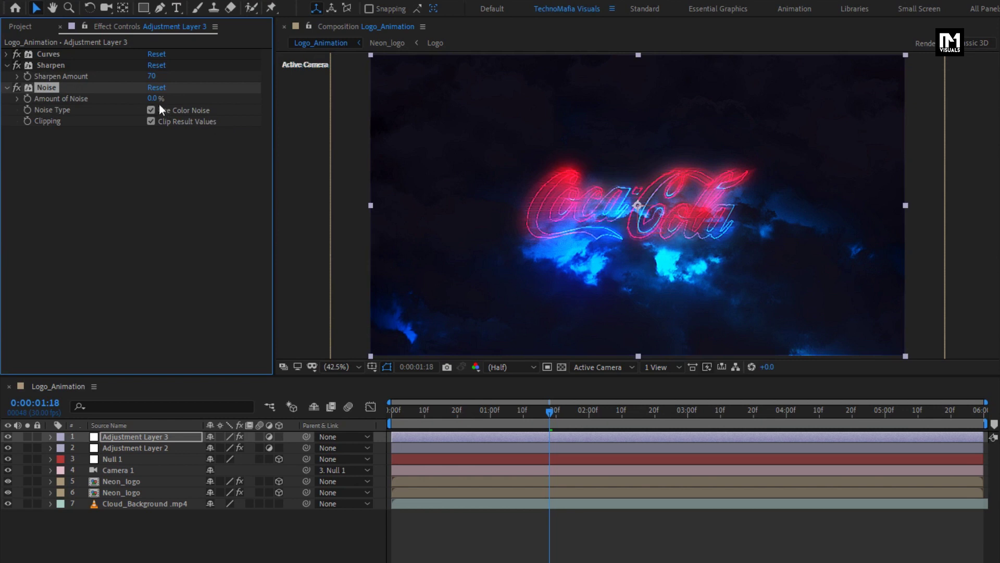
{"action": "left_click", "coordinate": [154, 98]}
{"action": "type", "text": "2"}
{"action": "key", "text": "Return"}
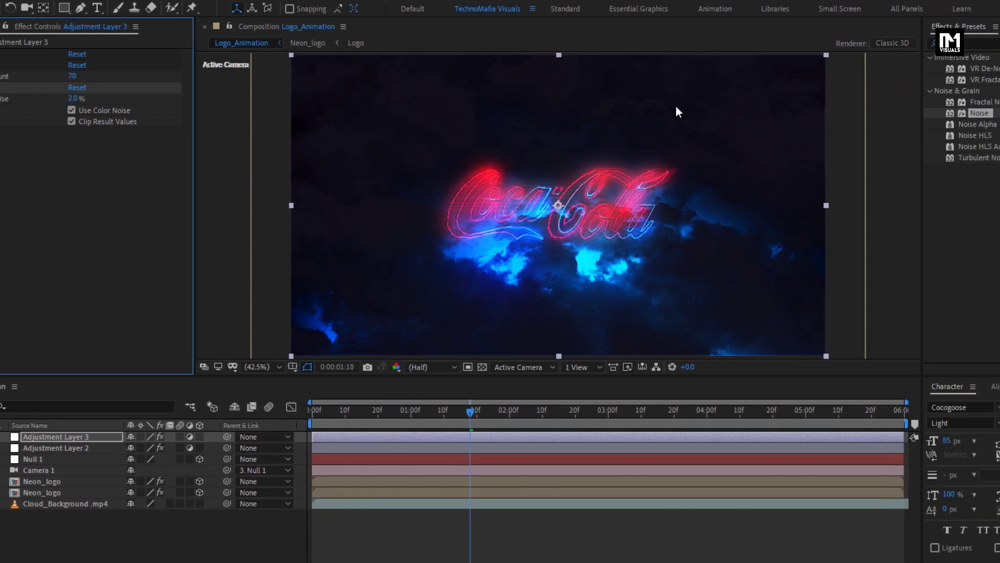
- Apply the Vibrance effect to Adjustment Layer 3, with Vibrance set to 40 and Saturation to 30
{"action": "left_click", "coordinate": [939, 50]}
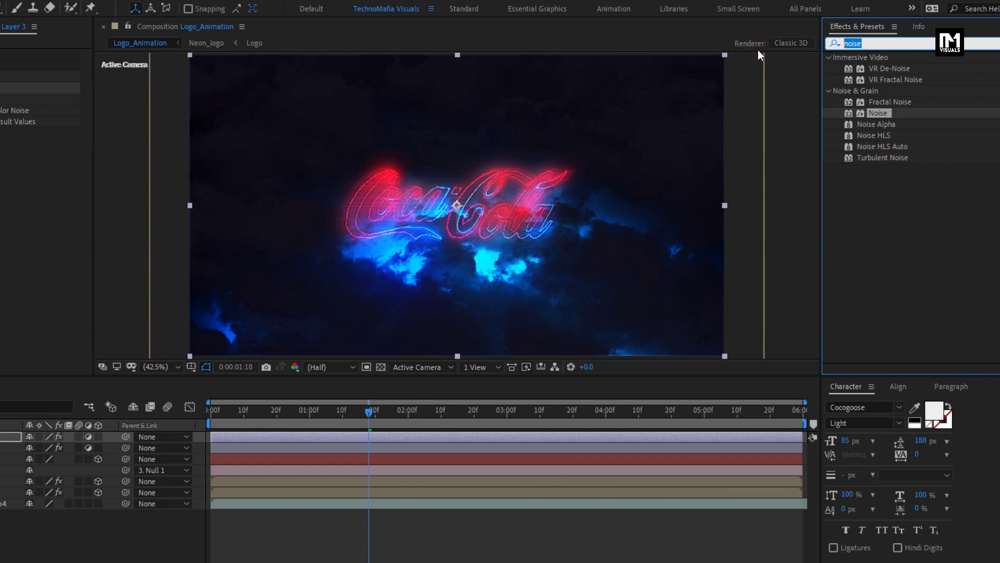
{"action": "type", "text": "vib"}
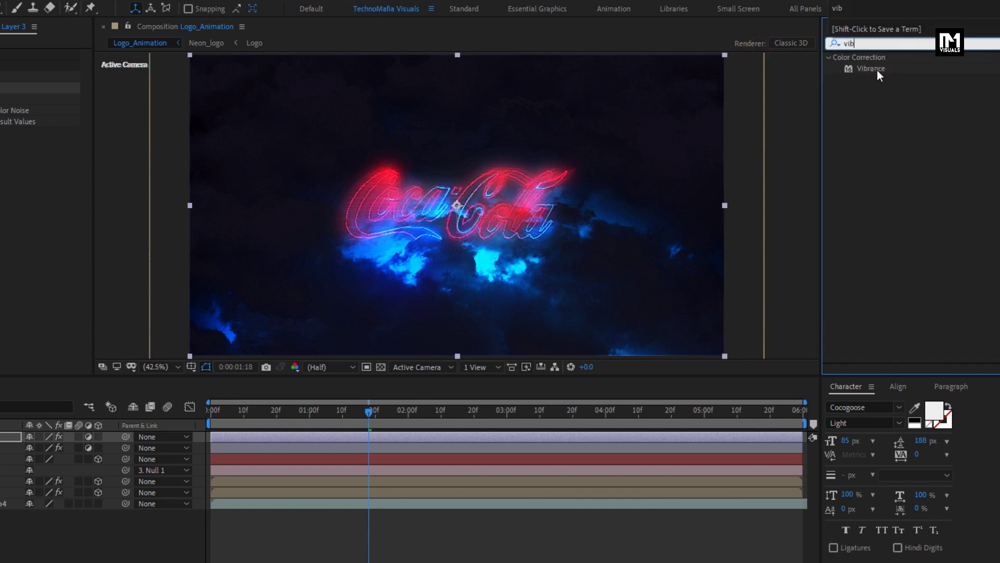
{"action": "left_click_drag", "start_coordinate": [874, 69], "coordinate": [507, 202]}
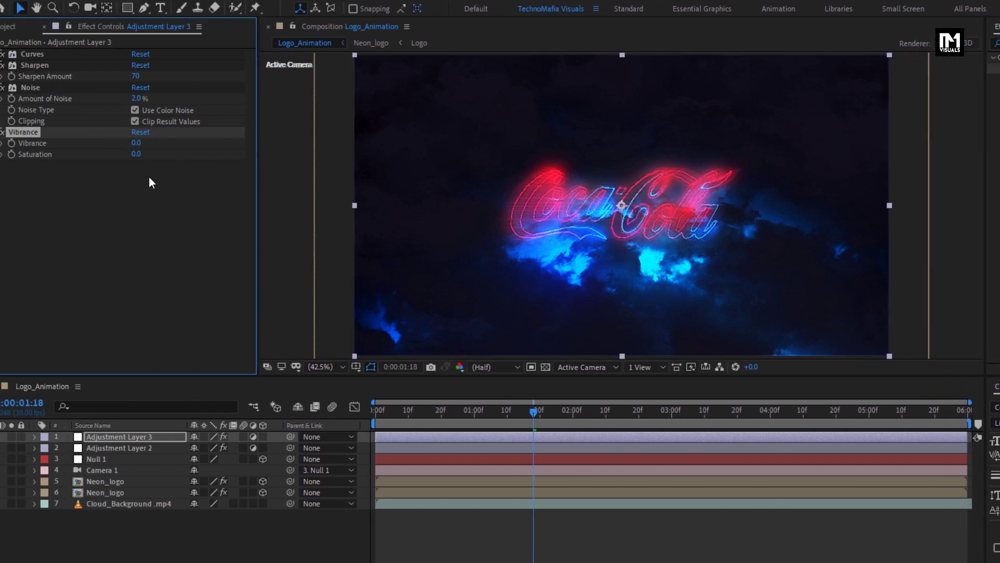
{"action": "left_click", "coordinate": [151, 144]}
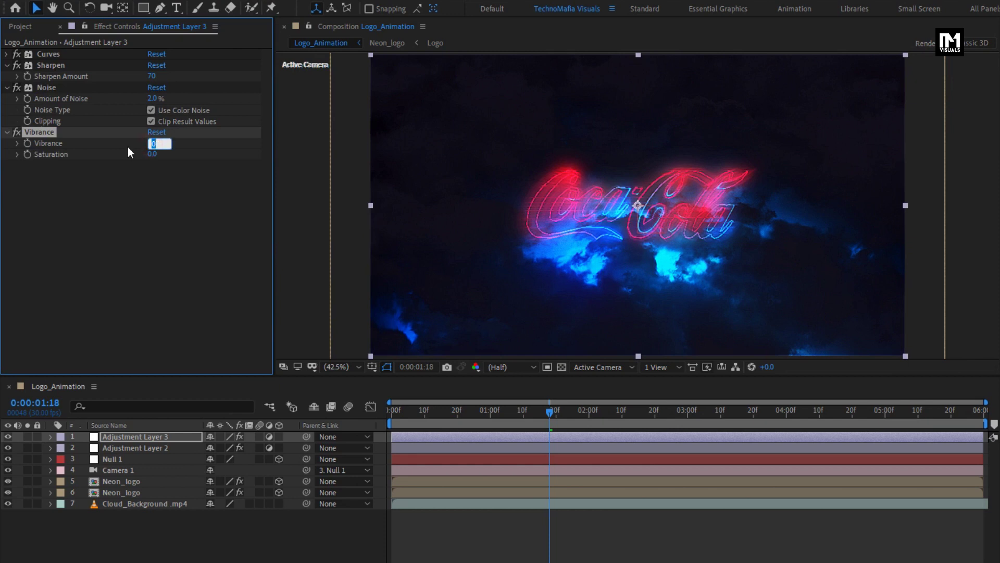
{"action": "type", "text": "40"}
{"action": "key", "text": "Return"}
{"action": "left_click", "coordinate": [153, 155]}
{"action": "type", "text": "7"}
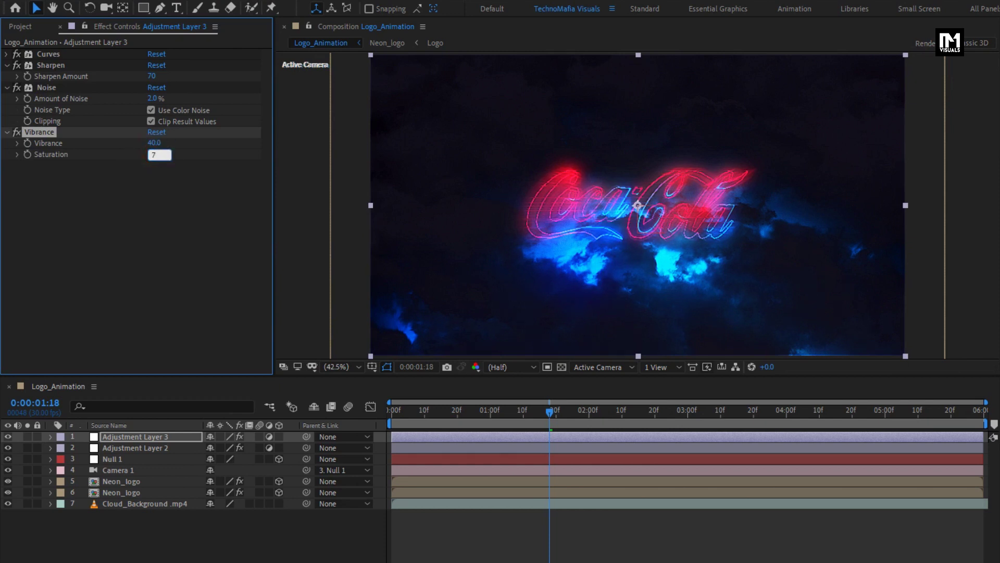
{"action": "type", "text": "0"}
{"action": "key", "text": "Return"}
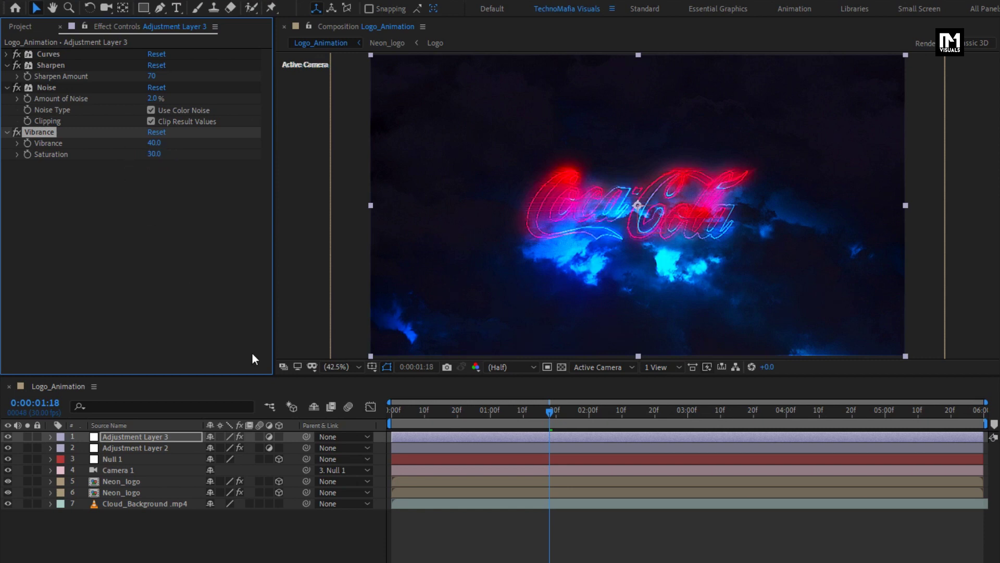
- Return to 0:00:00:00 and create a black 1920 x 1080 px solid named Frame above the other layers
{"action": "left_click", "coordinate": [391, 411]}
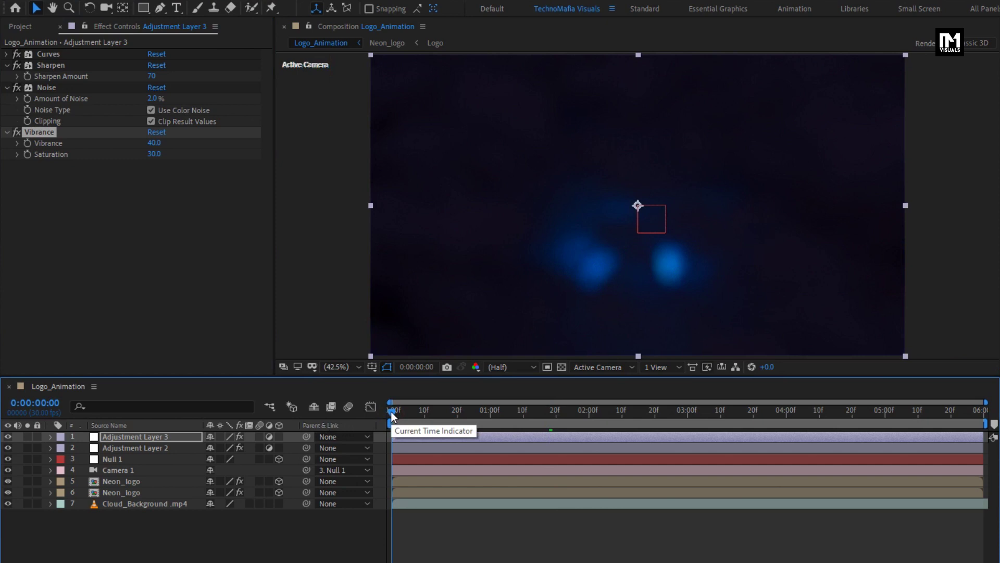
{"action": "right_click", "coordinate": [185, 554]}
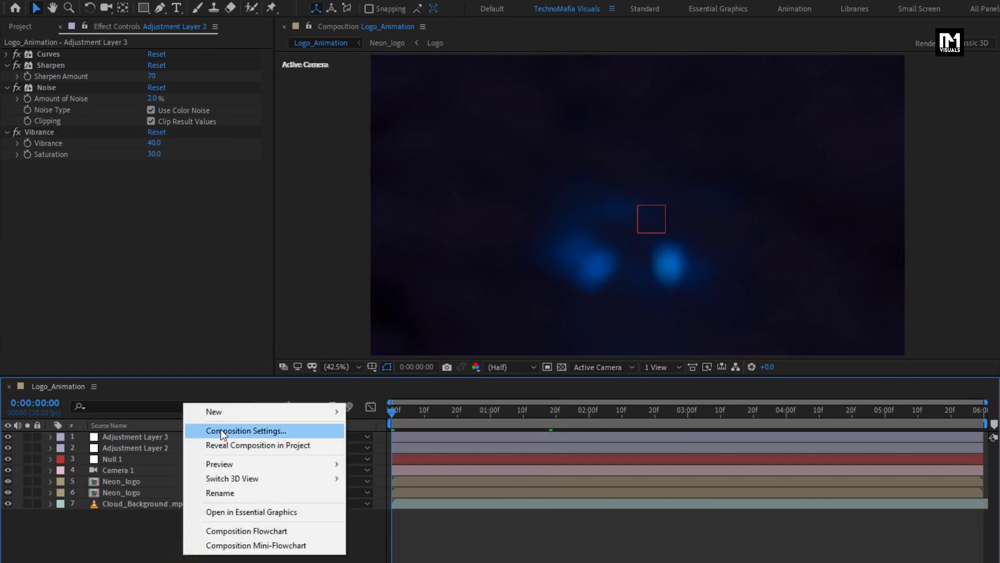
{"action": "mouse_move", "coordinate": [219, 413]}
{"action": "left_click", "coordinate": [402, 443]}
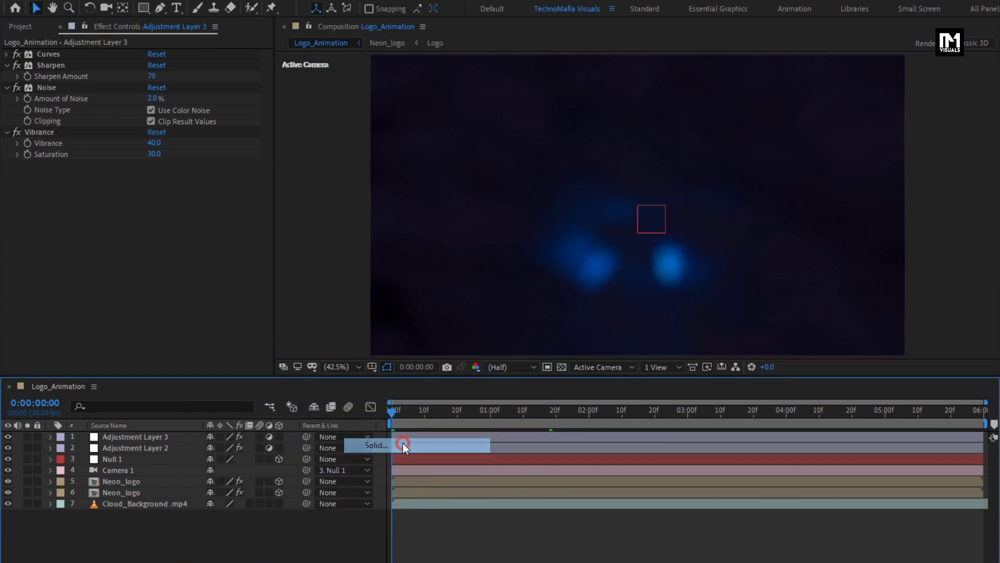
{"action": "type", "text": "Frame"}
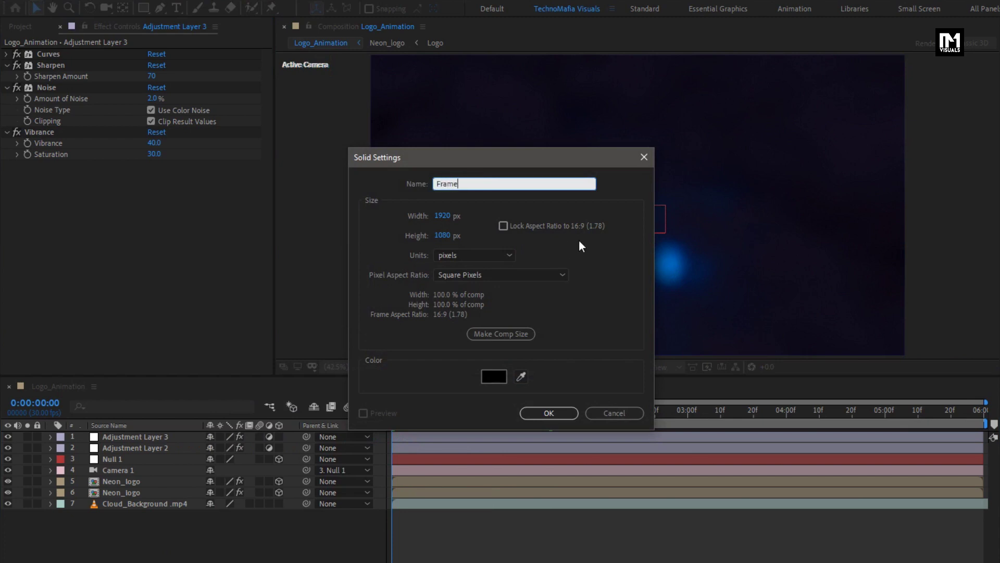
{"action": "left_click", "coordinate": [547, 414]}
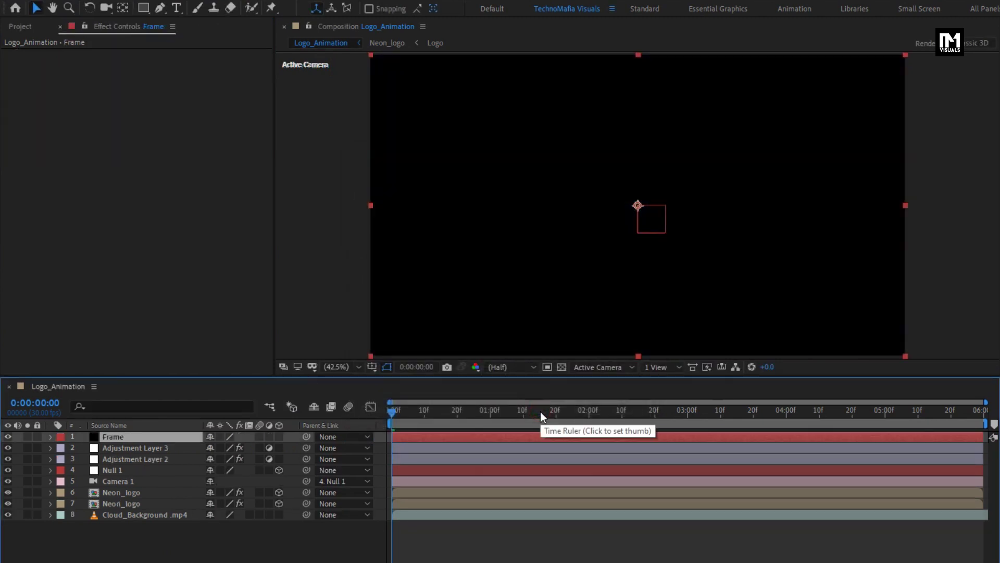
- Add a rectangular mask covering the whole Frame solid and expand its mask properties
{"action": "left_click", "coordinate": [142, 11]}
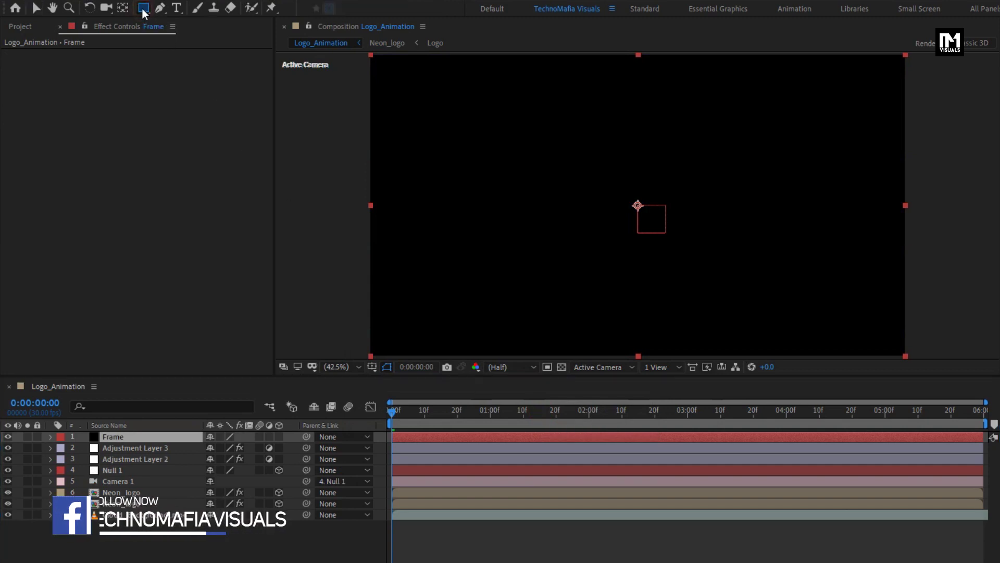
{"action": "double_click", "coordinate": [143, 8]}
{"action": "key", "text": "v"}
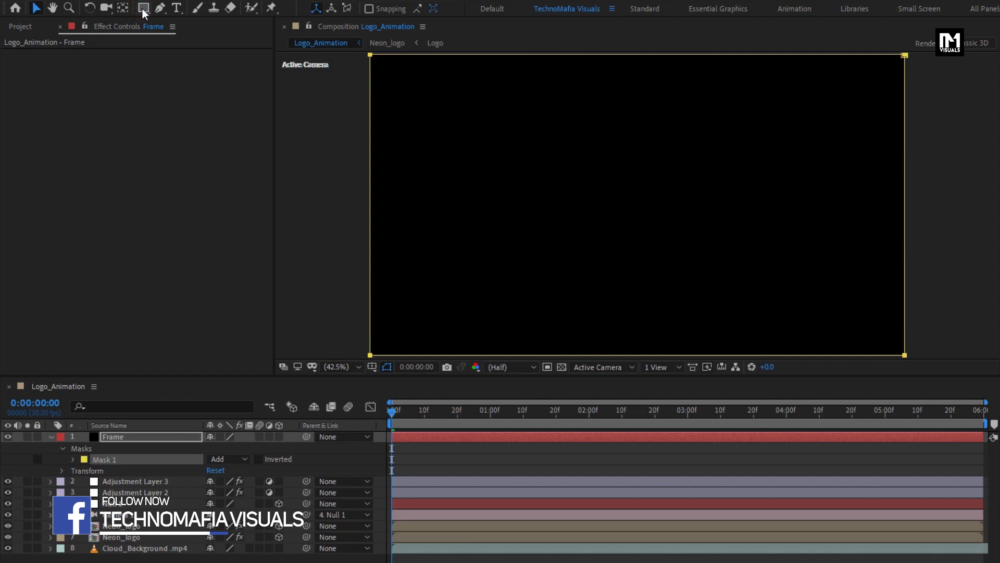
{"action": "left_click", "coordinate": [73, 459]}
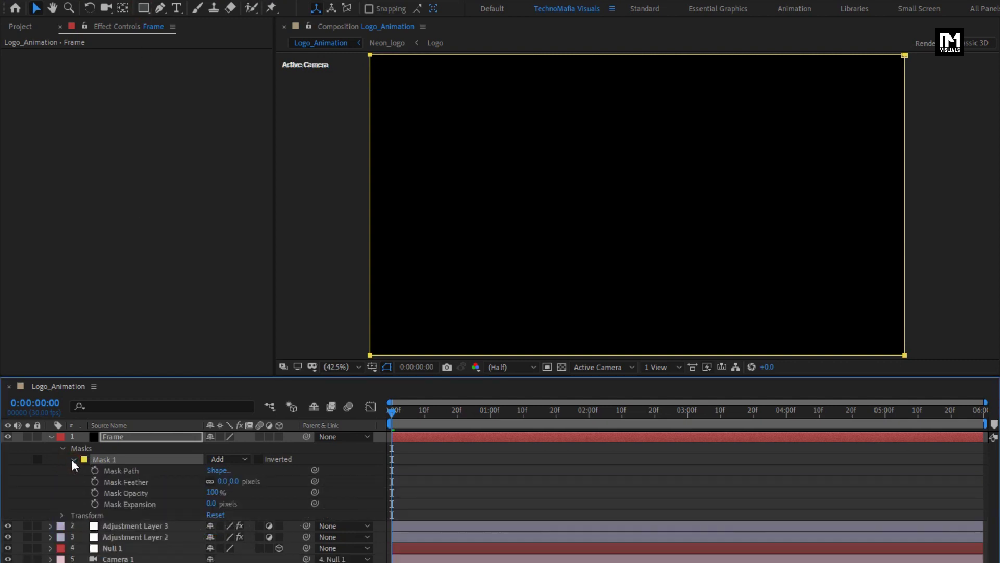
- Set the Frame mask's bounding box in % of source, with Top at 10% and Bottom at 90%
{"action": "left_click", "coordinate": [210, 471]}
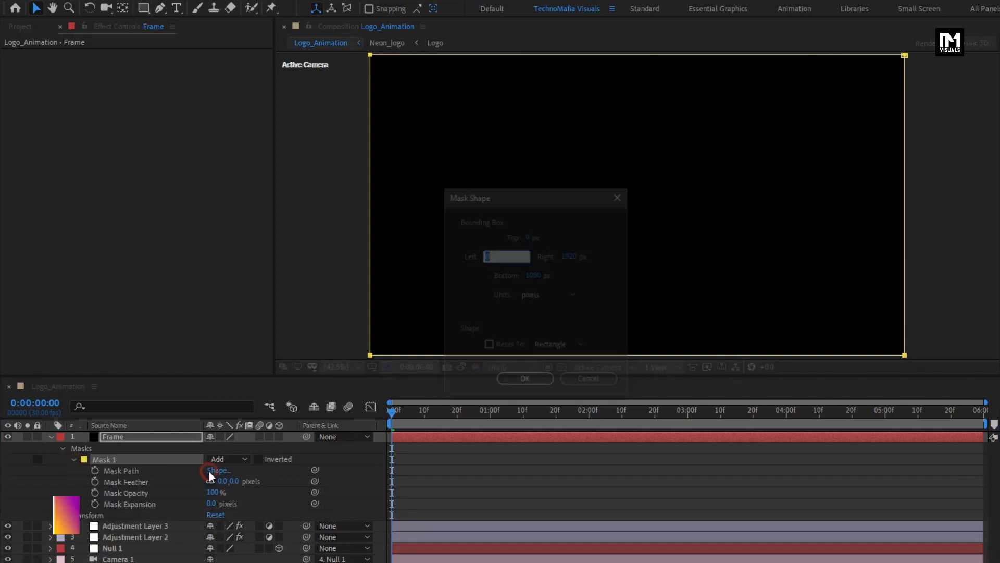
{"action": "left_click", "coordinate": [532, 295]}
{"action": "left_click", "coordinate": [550, 352]}
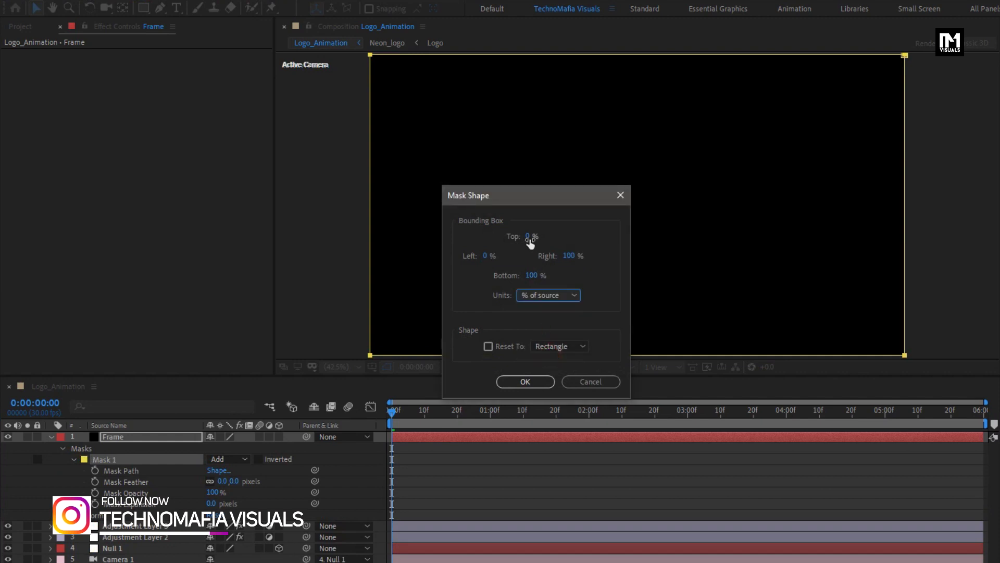
{"action": "left_click", "coordinate": [530, 238]}
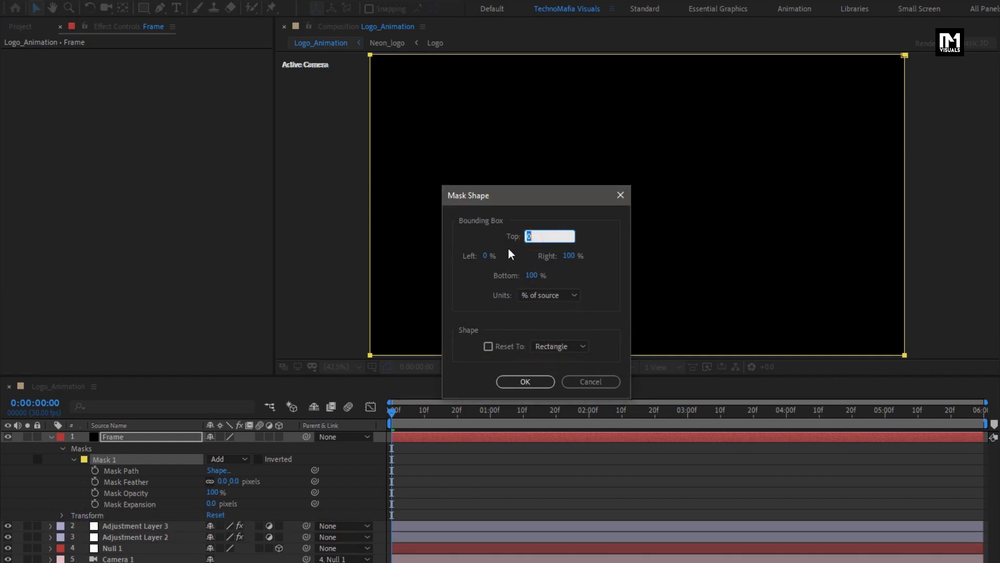
{"action": "type", "text": "10"}
{"action": "left_click", "coordinate": [530, 277]}
{"action": "type", "text": "90"}
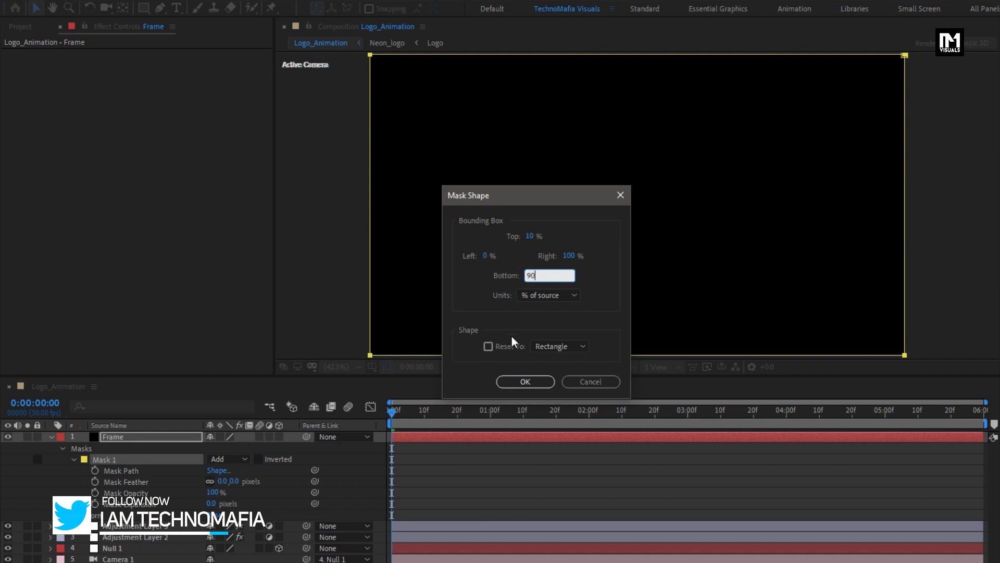
{"action": "left_click", "coordinate": [524, 381]}
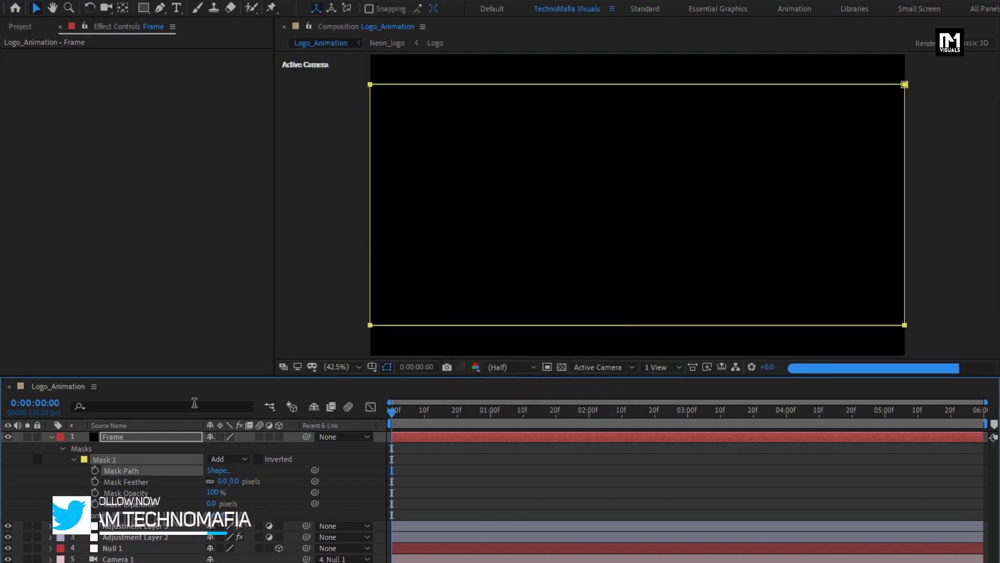
- Invert the Frame layer's mask to form letterbox bars, collapse the layer, and preview the animation from the start
{"action": "left_click", "coordinate": [258, 459]}
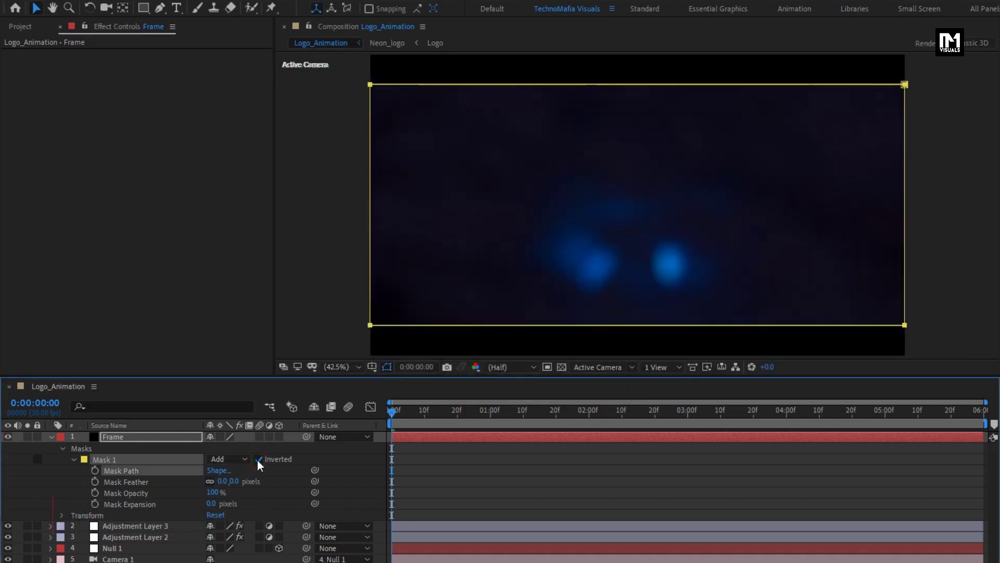
{"action": "left_click", "coordinate": [51, 437]}
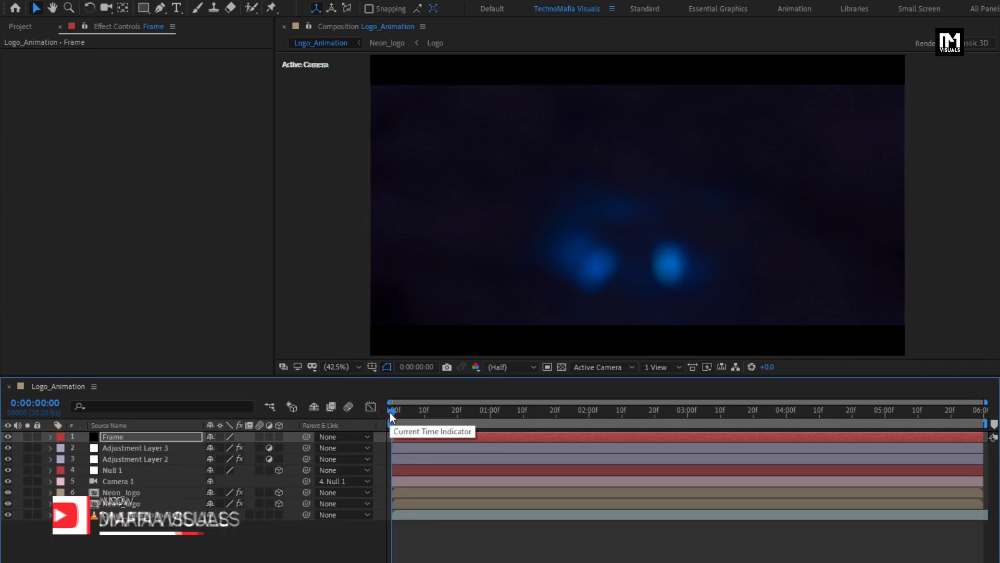
{"action": "key", "text": "space"}
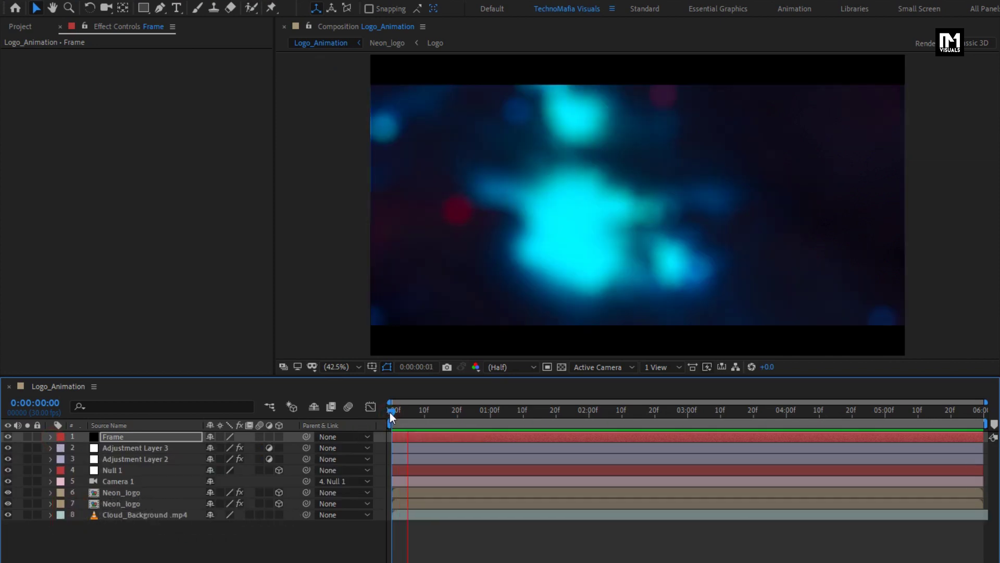